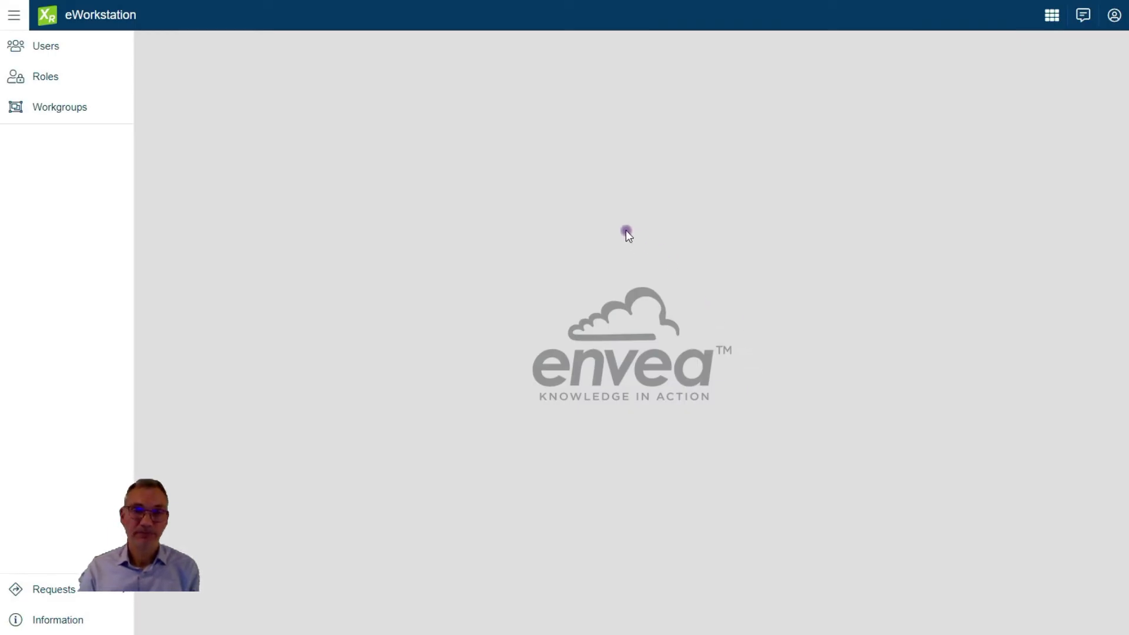
Set the interface language to English in your user preferences
{"action": "left_click", "coordinate": [1114, 16]}
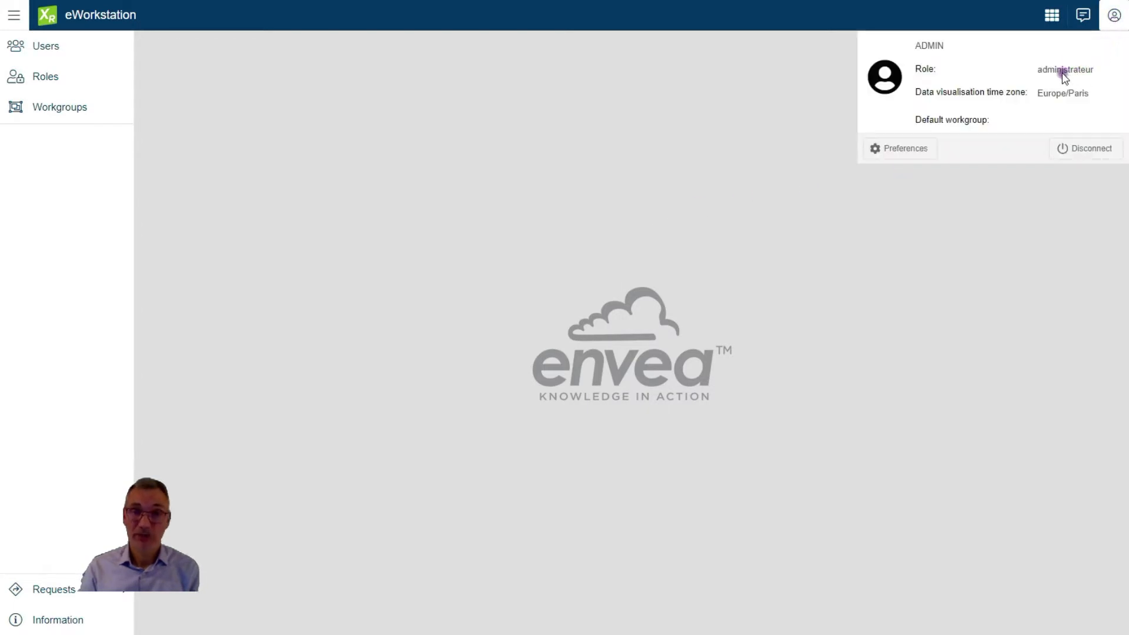
{"action": "left_click", "coordinate": [910, 148]}
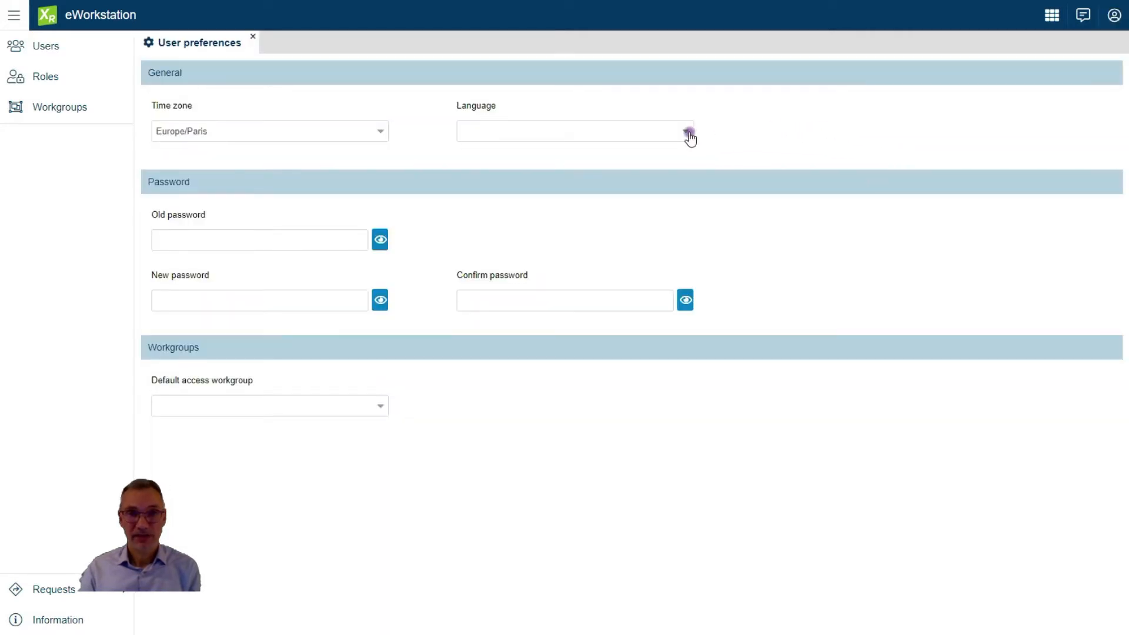
{"action": "left_click", "coordinate": [688, 132]}
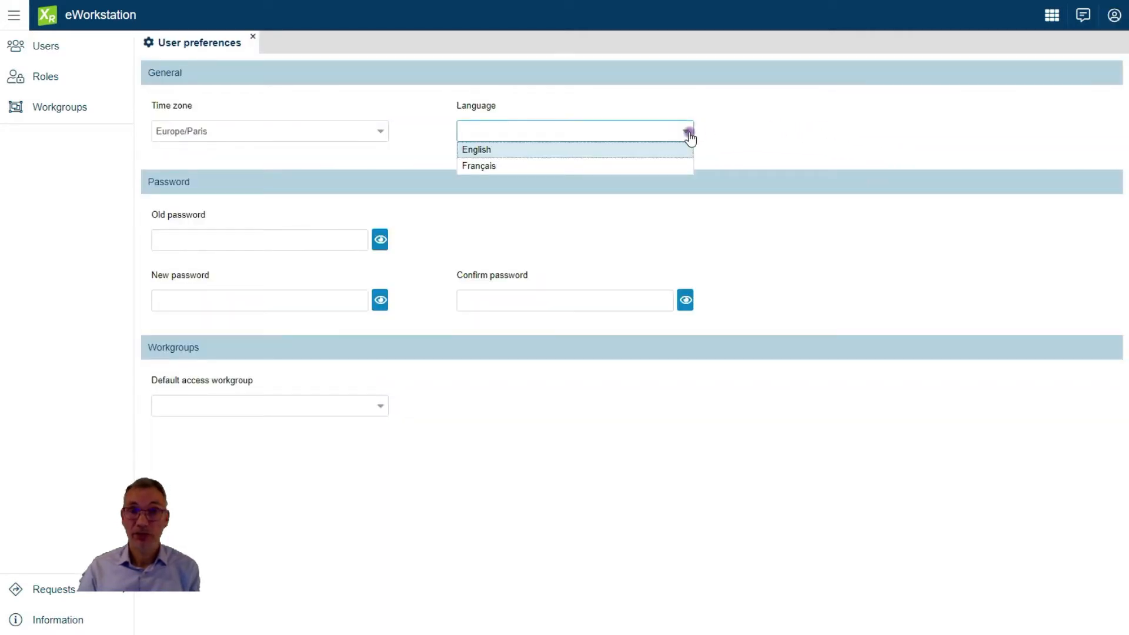
{"action": "left_click", "coordinate": [688, 133]}
{"action": "left_click", "coordinate": [688, 133]}
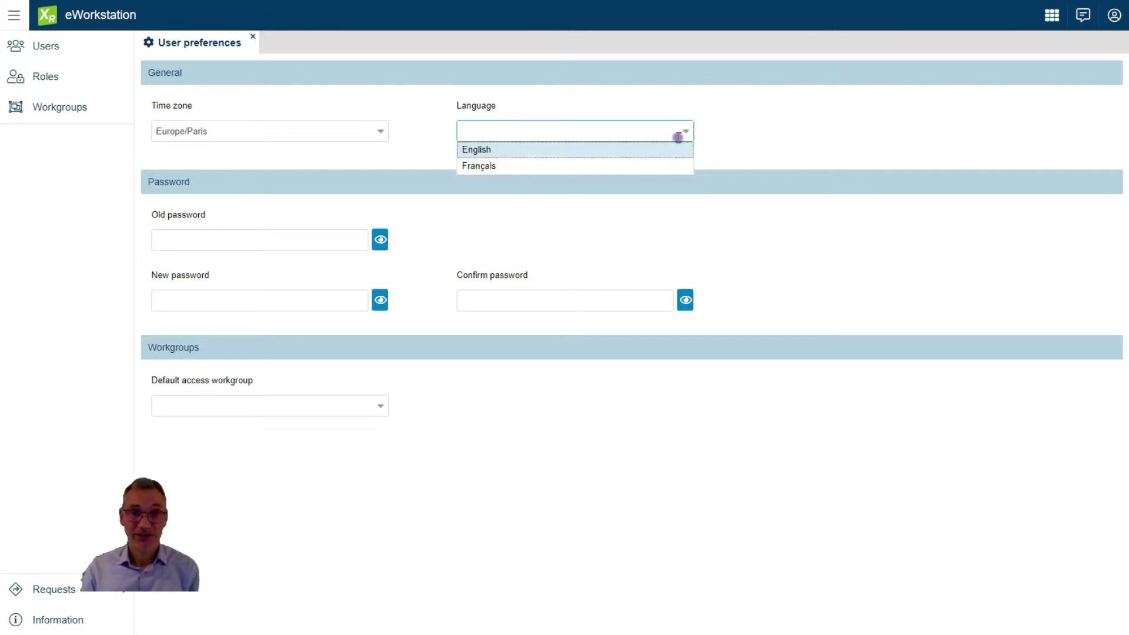
{"action": "left_click", "coordinate": [647, 152]}
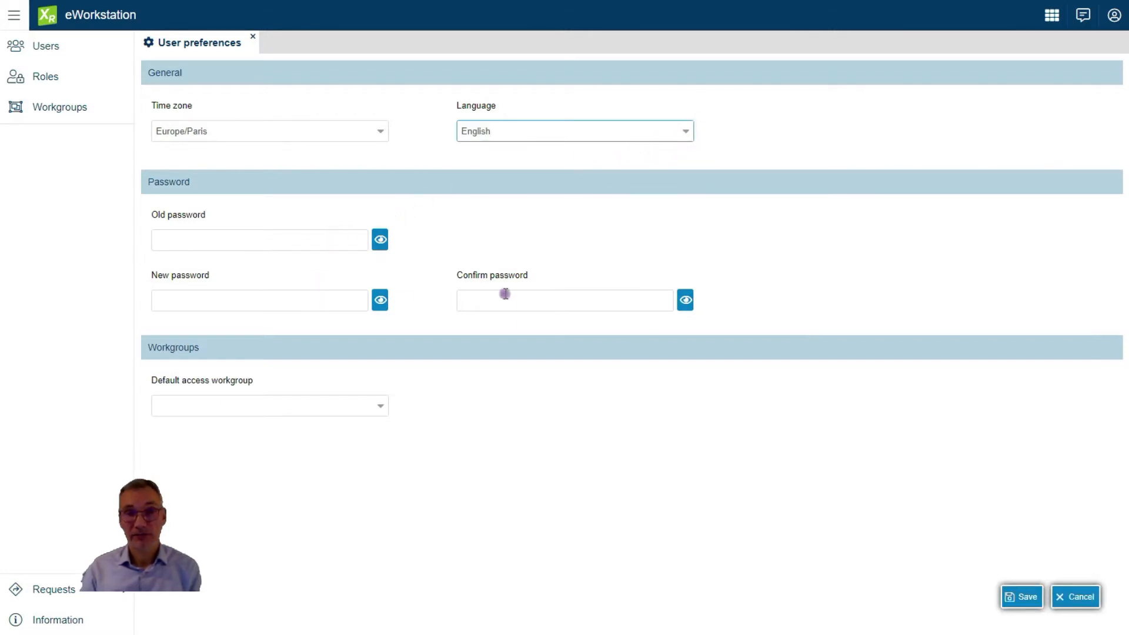
Make All my workgroups the default access workgroup, save, and reload eWorkstation
{"action": "left_click", "coordinate": [378, 410]}
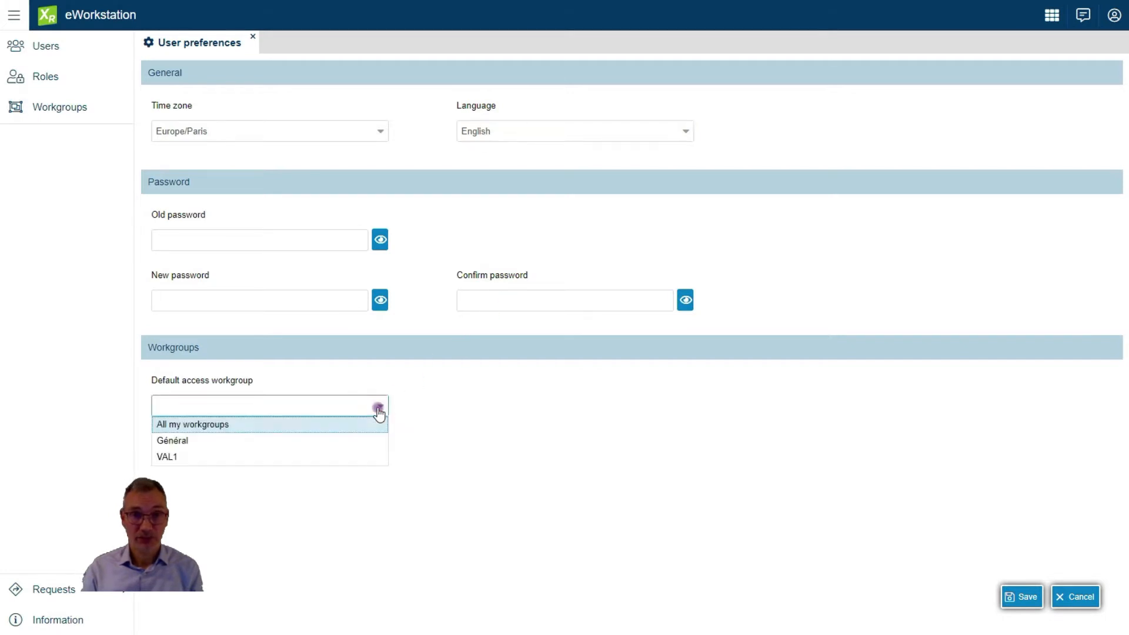
{"action": "left_click", "coordinate": [239, 428]}
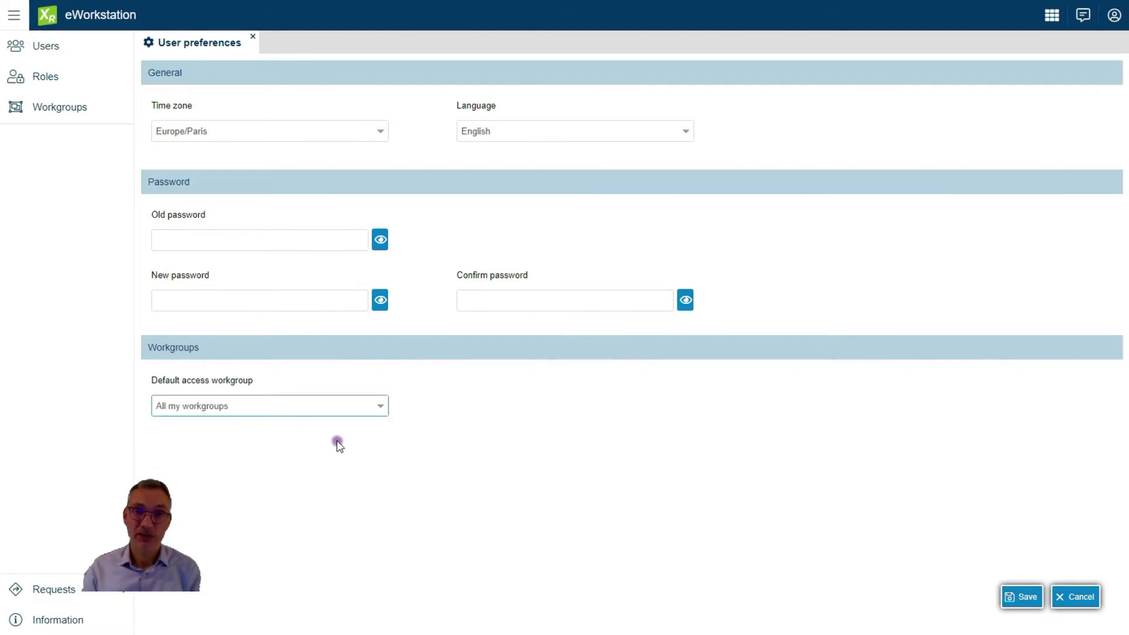
{"action": "left_click", "coordinate": [1026, 598]}
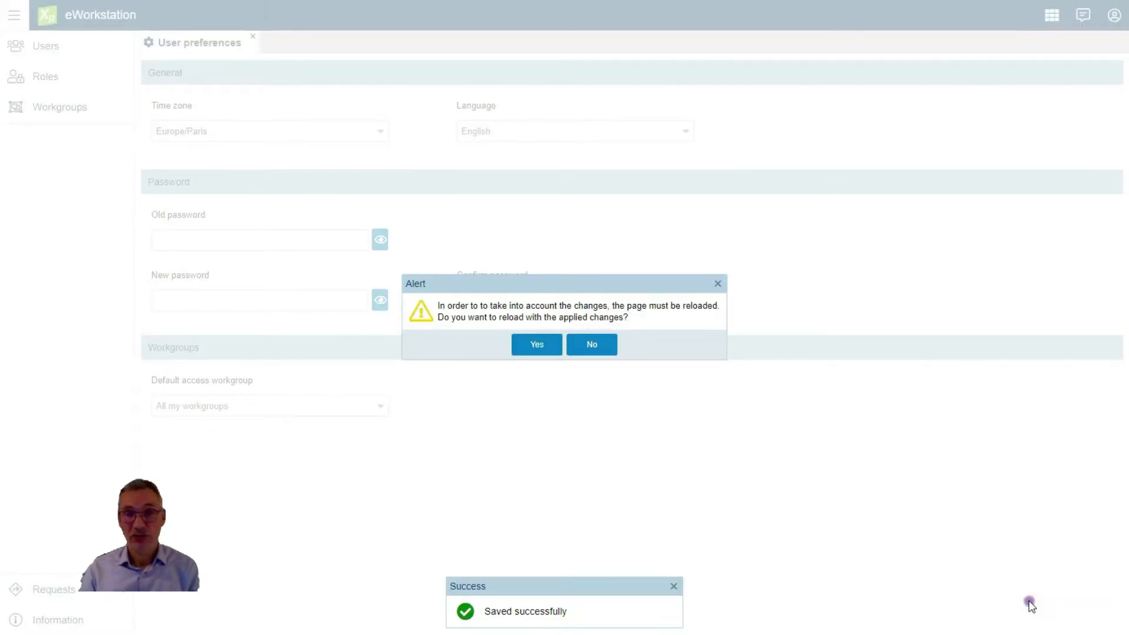
{"action": "left_click", "coordinate": [537, 345]}
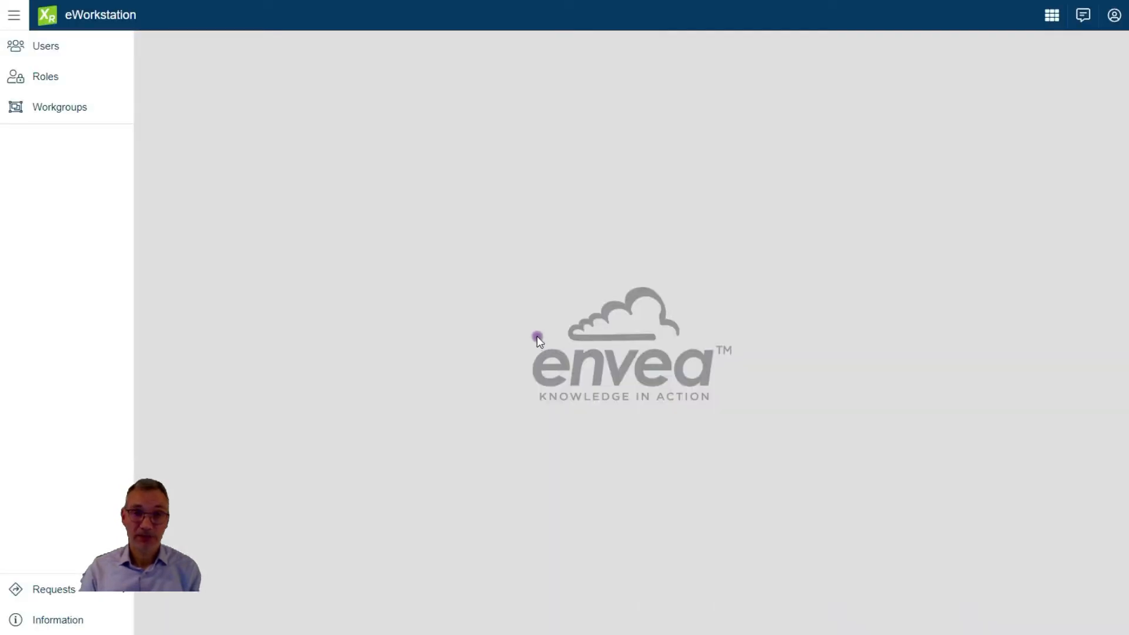
Browse the Users, Roles and Workgroups lists, ending on the six-account Users list
{"action": "left_click", "coordinate": [50, 49]}
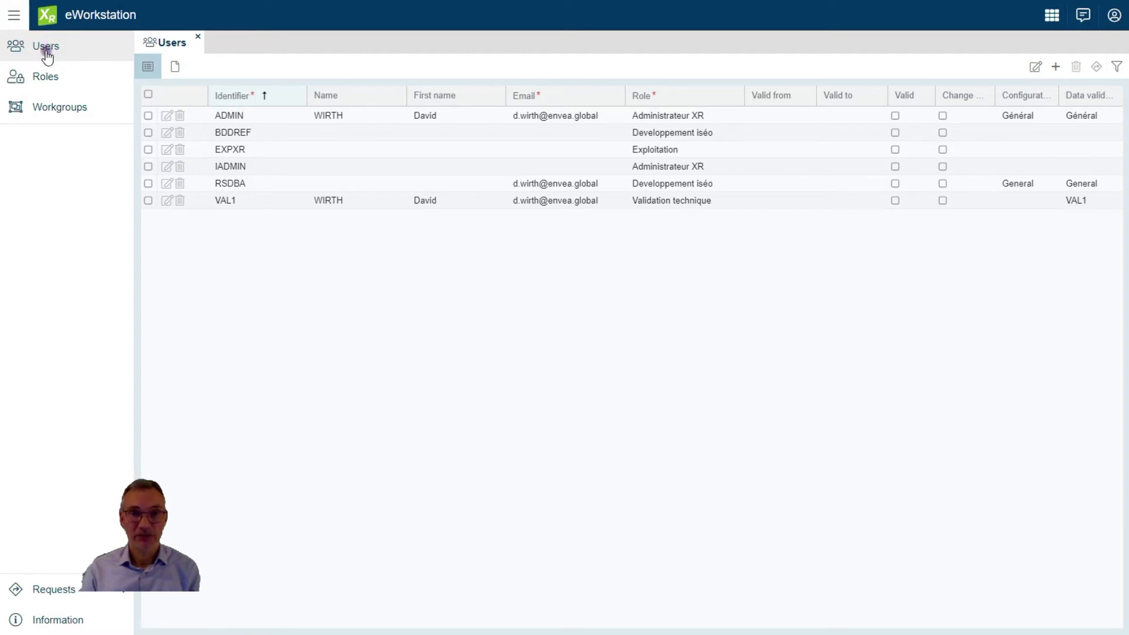
{"action": "left_click", "coordinate": [44, 77]}
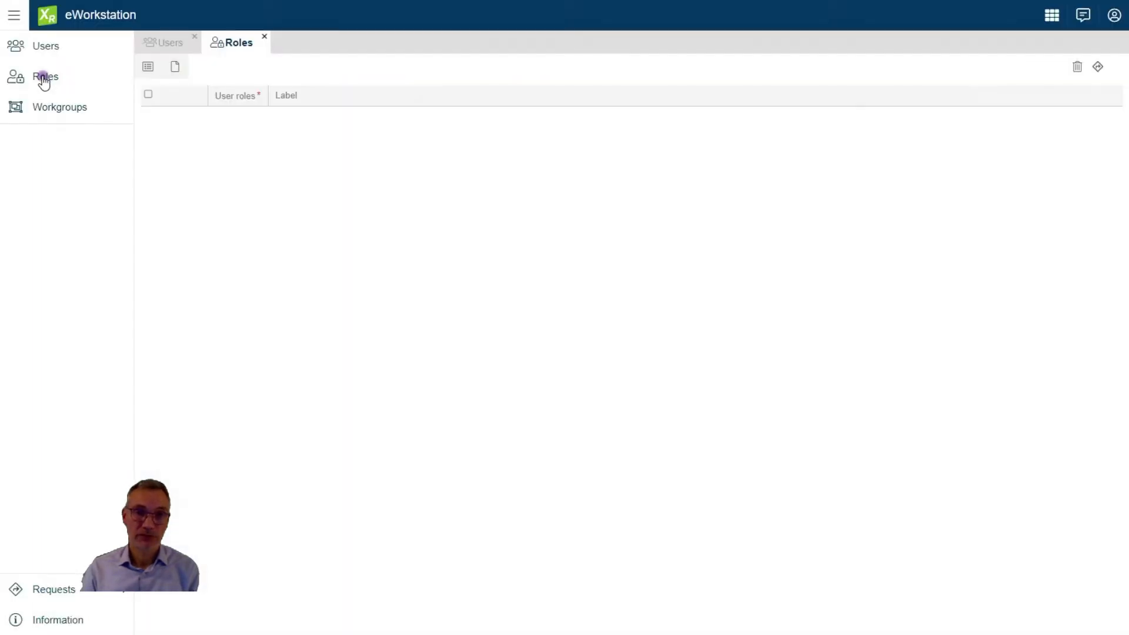
{"action": "left_click", "coordinate": [44, 109]}
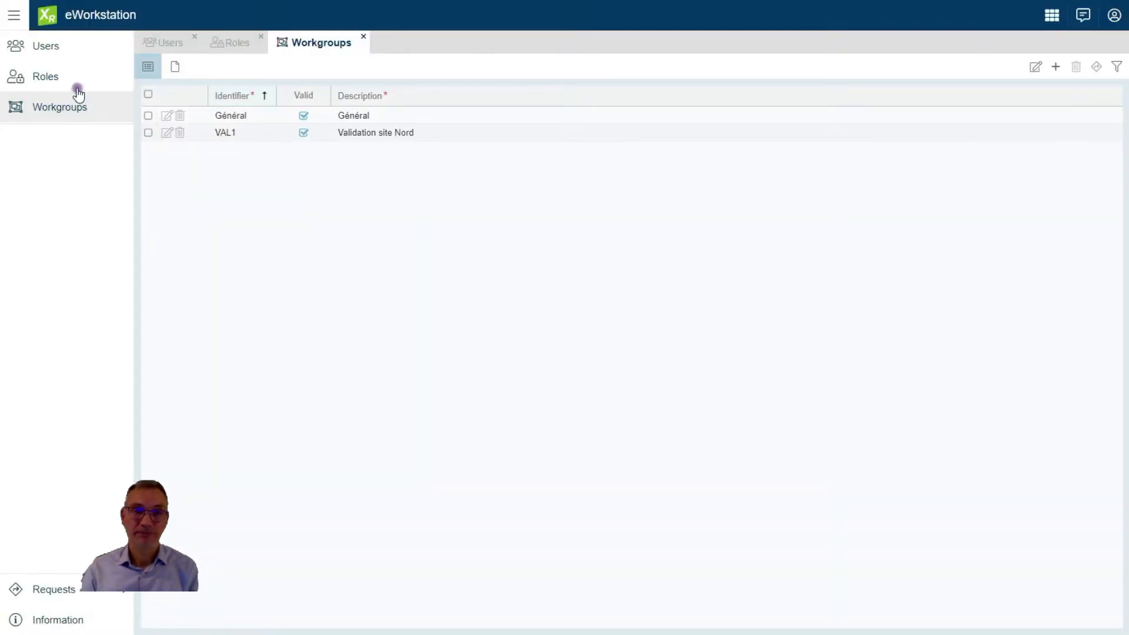
{"action": "left_click", "coordinate": [171, 47]}
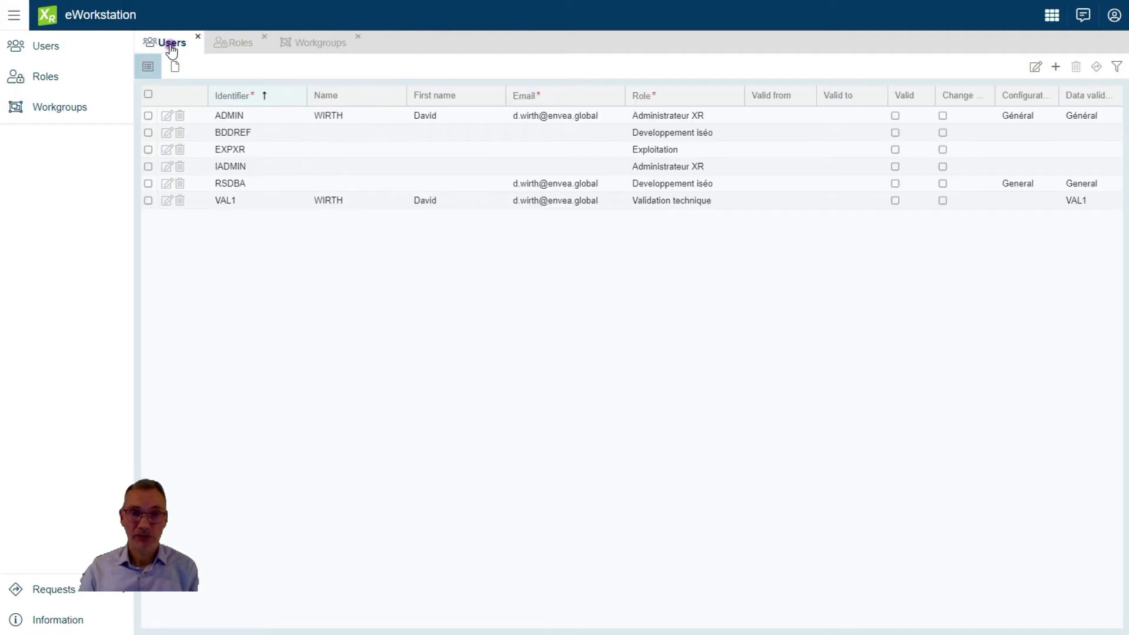
Inspect the ADMIN user's Workgroups and Preferences sections, then return to the Roles list
{"action": "left_click", "coordinate": [233, 117]}
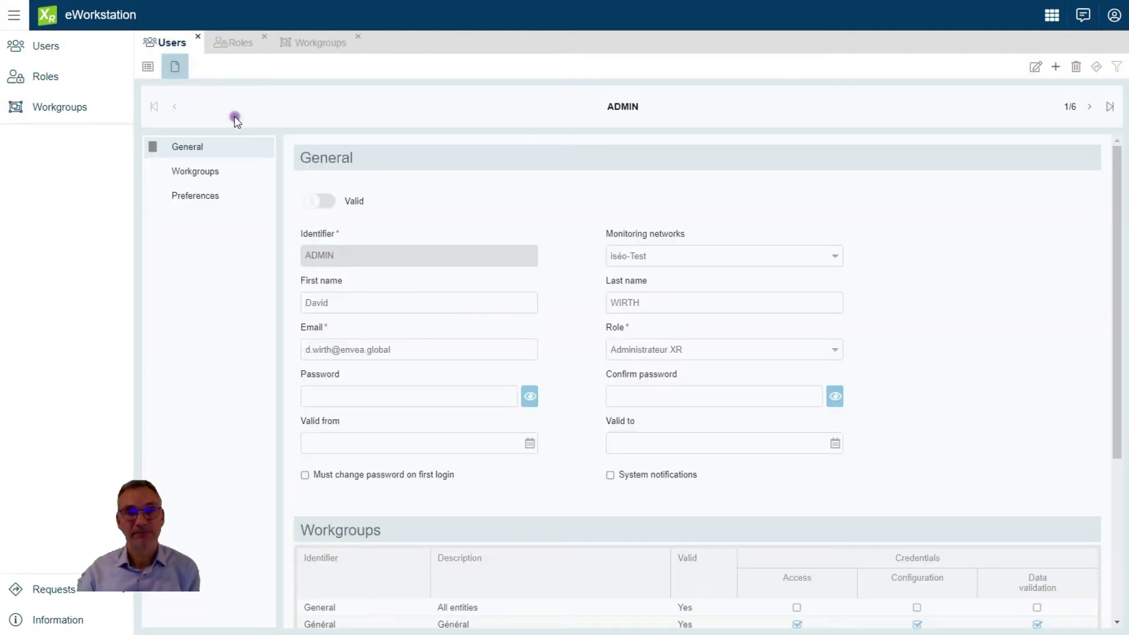
{"action": "left_click", "coordinate": [208, 171]}
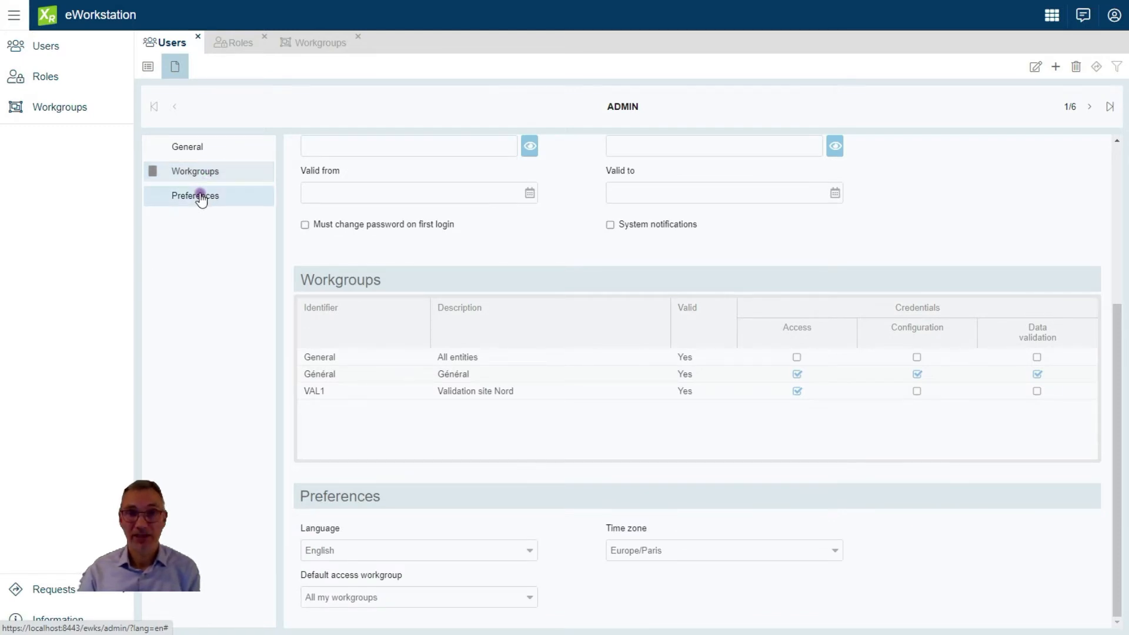
{"action": "left_click", "coordinate": [200, 196]}
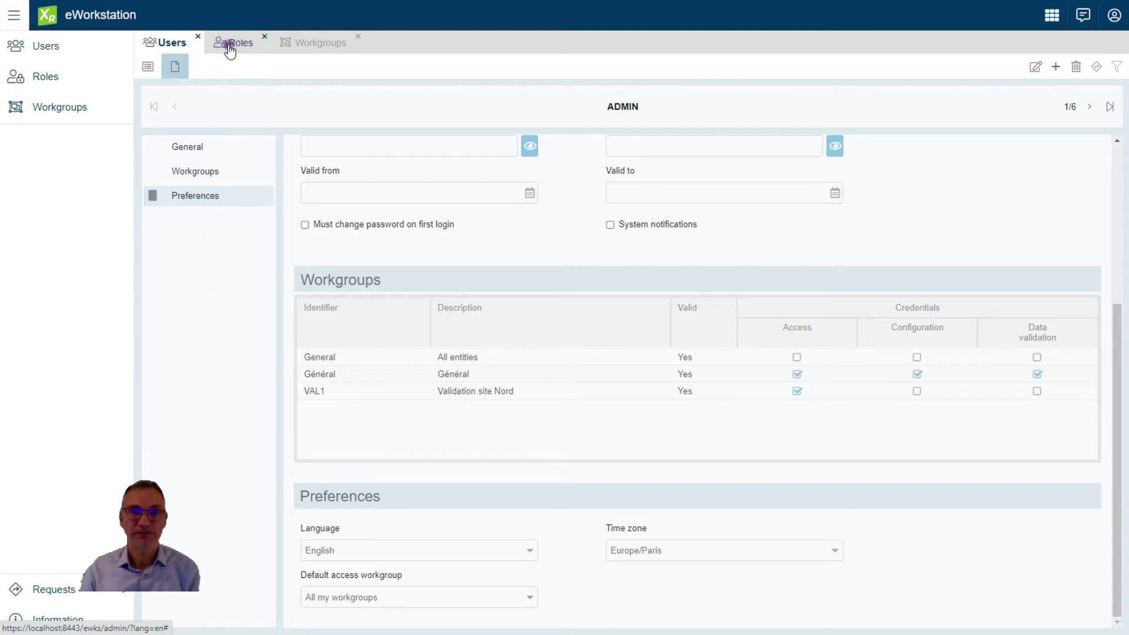
{"action": "left_click", "coordinate": [229, 43]}
Review the administrateur role's Dashboard, Data management, Technical management and Configuration rights, then go to Workgroups
{"action": "double_click", "coordinate": [232, 116]}
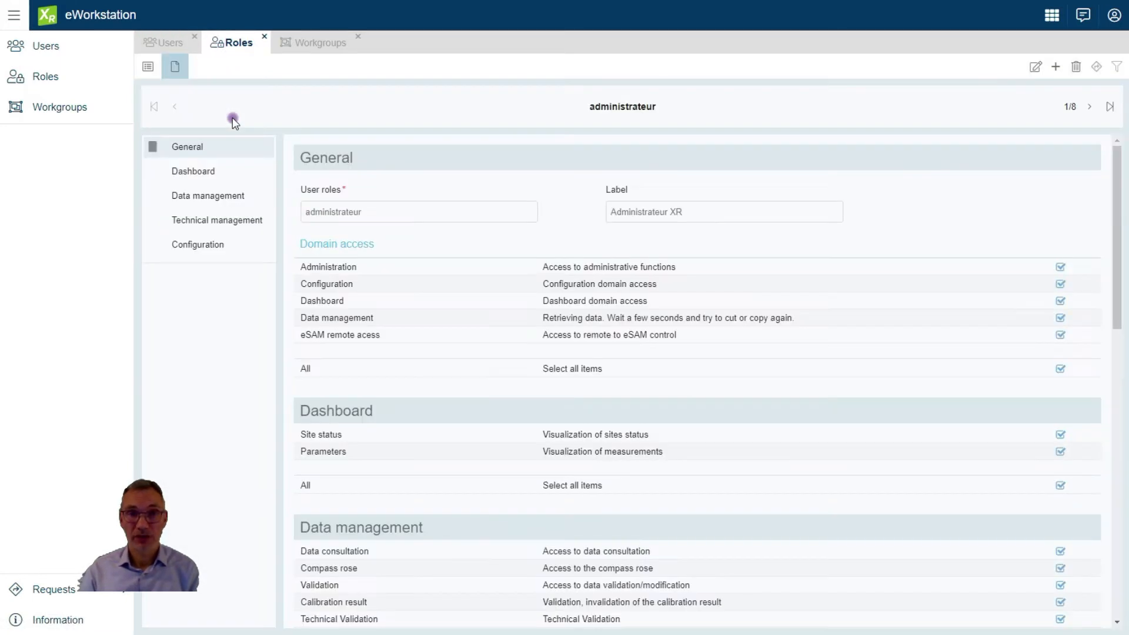
{"action": "left_click", "coordinate": [205, 172]}
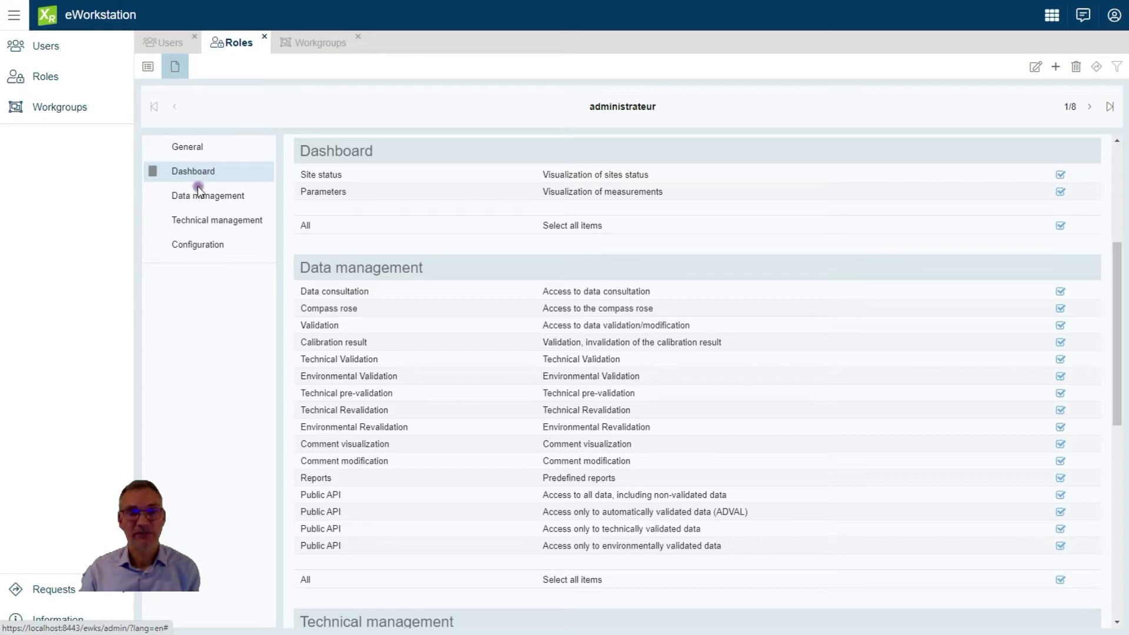
{"action": "left_click", "coordinate": [198, 194]}
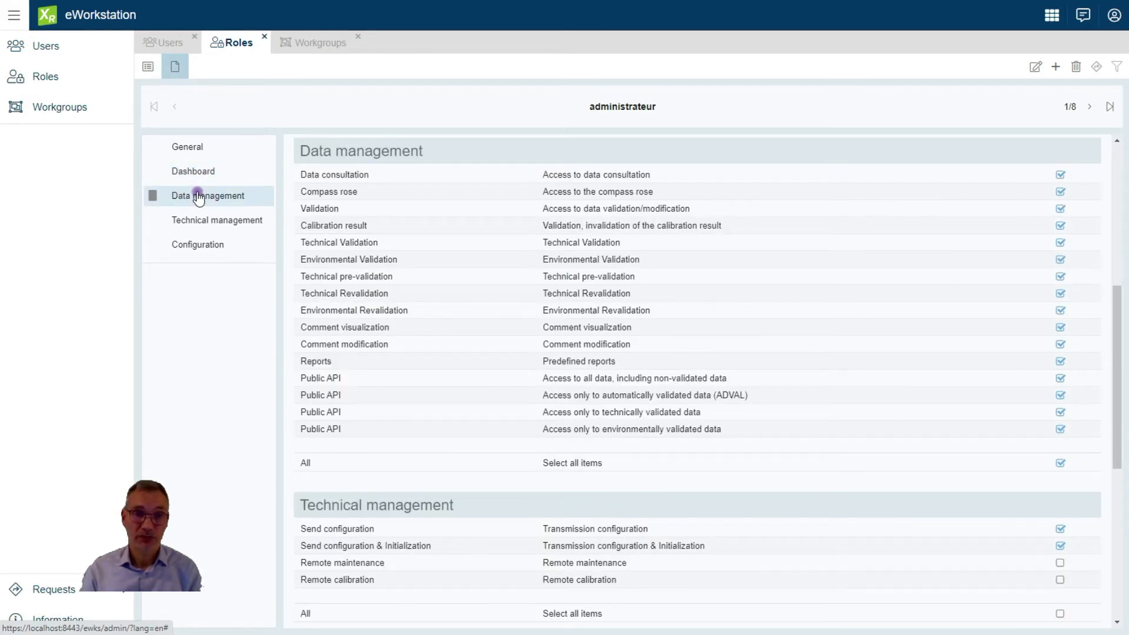
{"action": "left_click", "coordinate": [194, 222]}
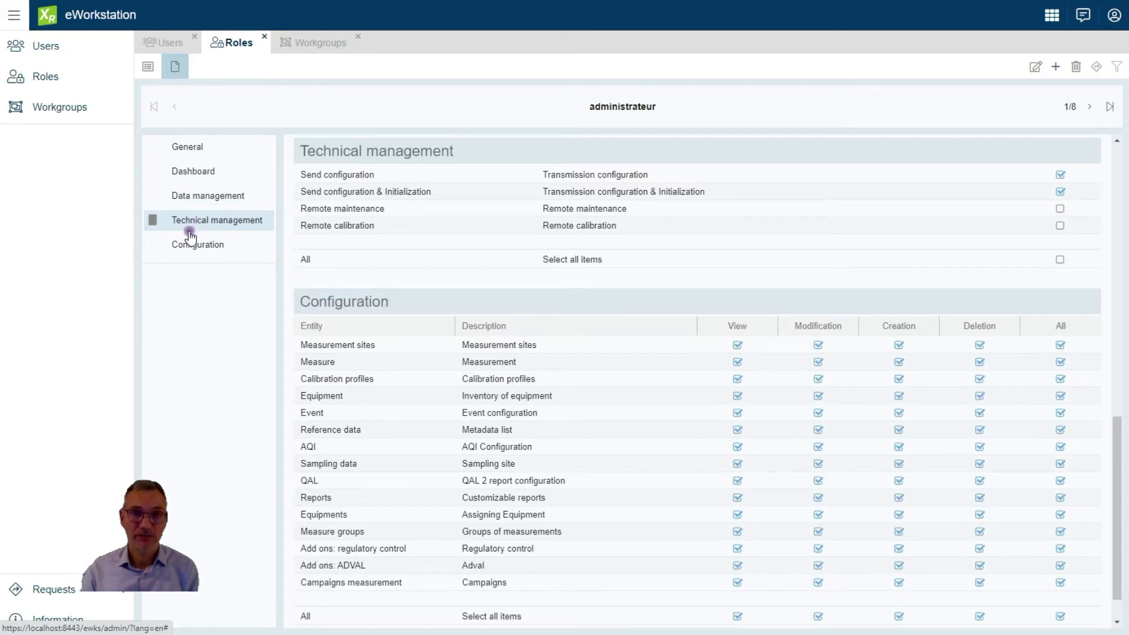
{"action": "left_click", "coordinate": [190, 246]}
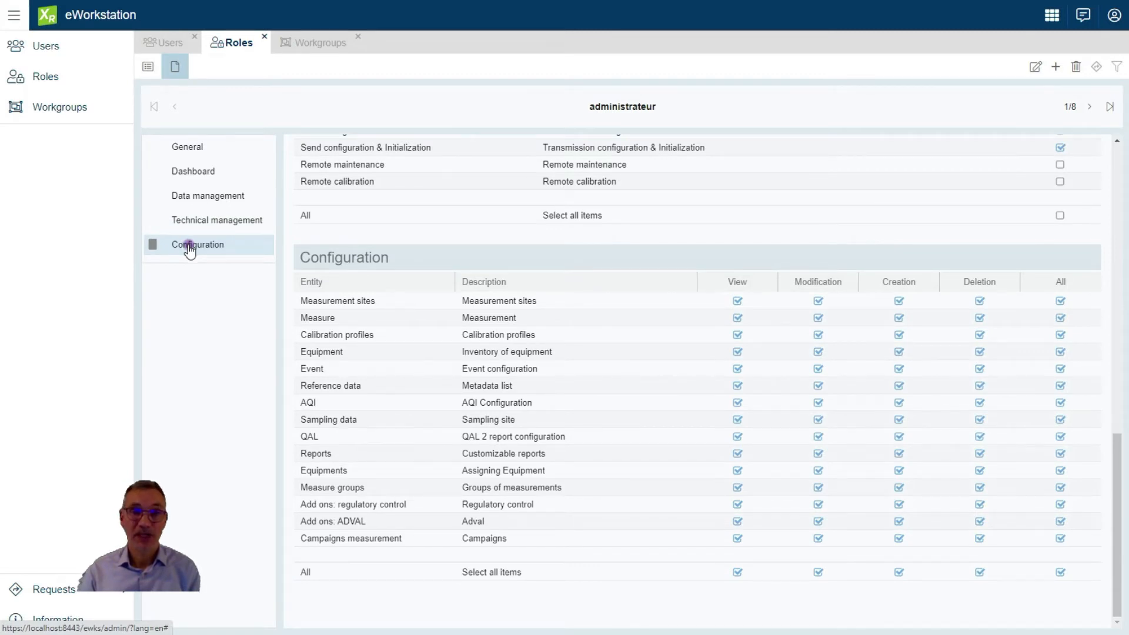
{"action": "left_click", "coordinate": [312, 44]}
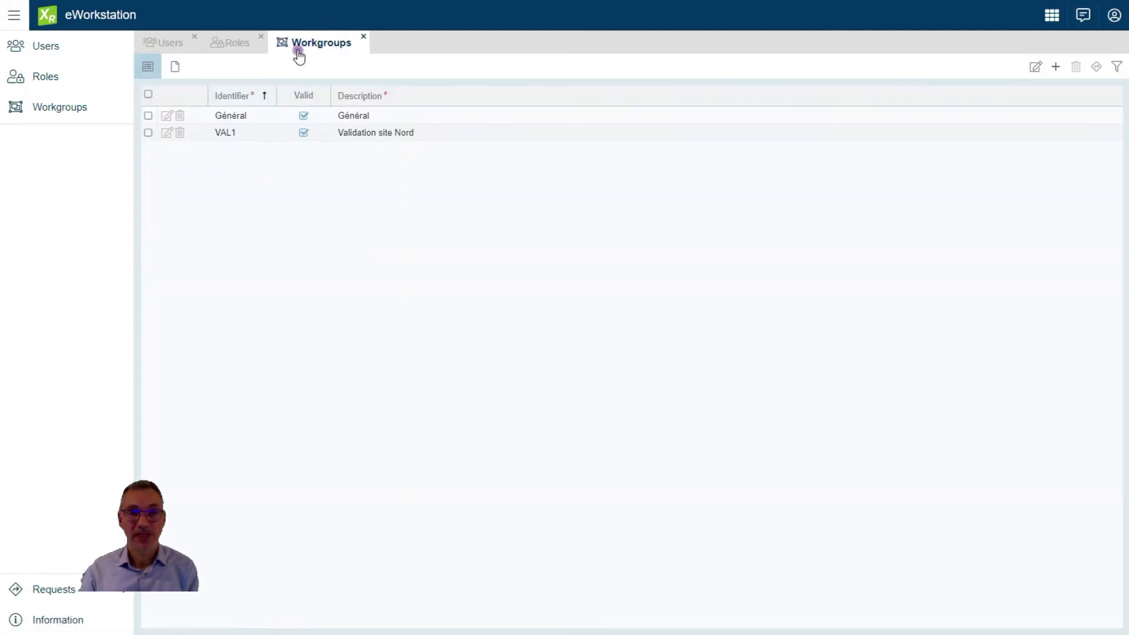
Open the VAL1 workgroup and review its sites, parameters, channels, equipment types and users
{"action": "left_click", "coordinate": [233, 117]}
{"action": "left_click", "coordinate": [231, 116]}
{"action": "left_click", "coordinate": [229, 132]}
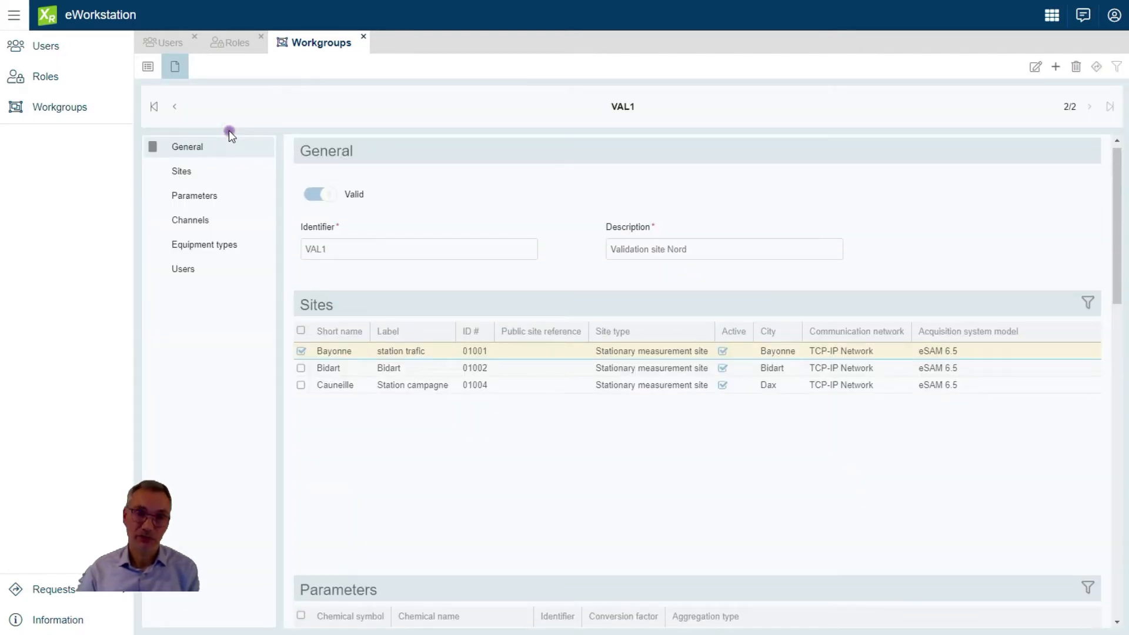
{"action": "left_click", "coordinate": [193, 178]}
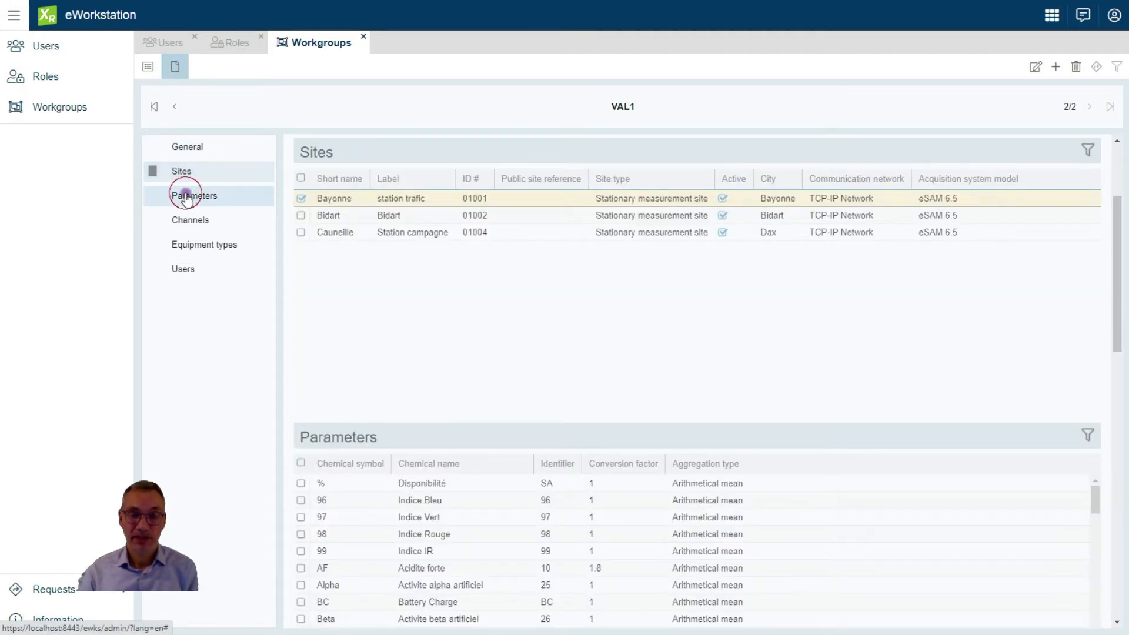
{"action": "left_click", "coordinate": [187, 199]}
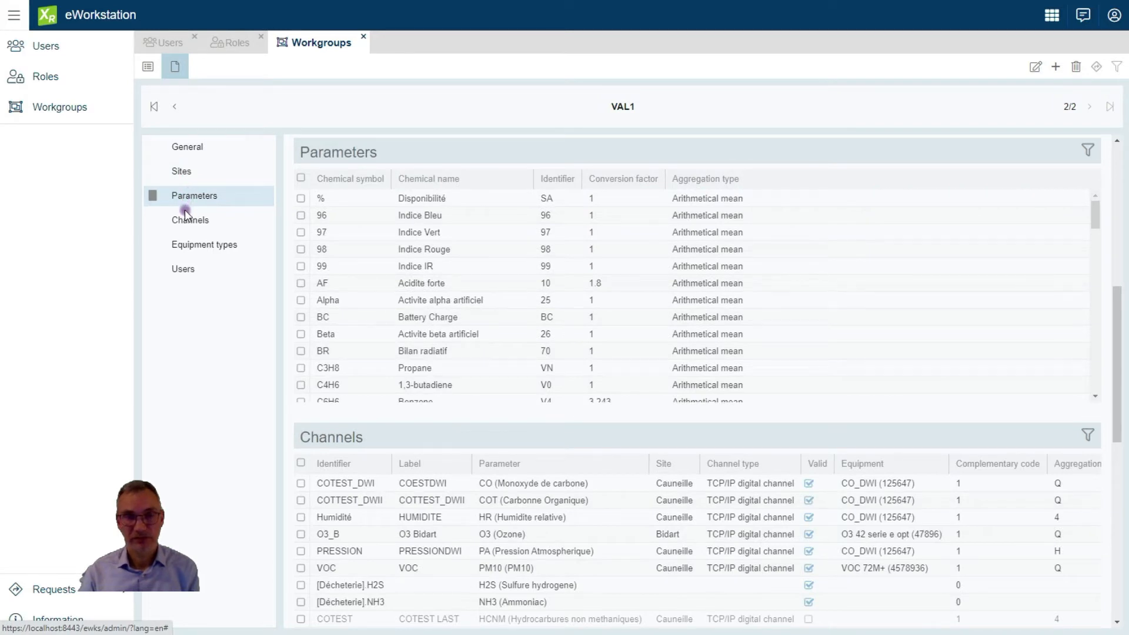
{"action": "left_click", "coordinate": [187, 223]}
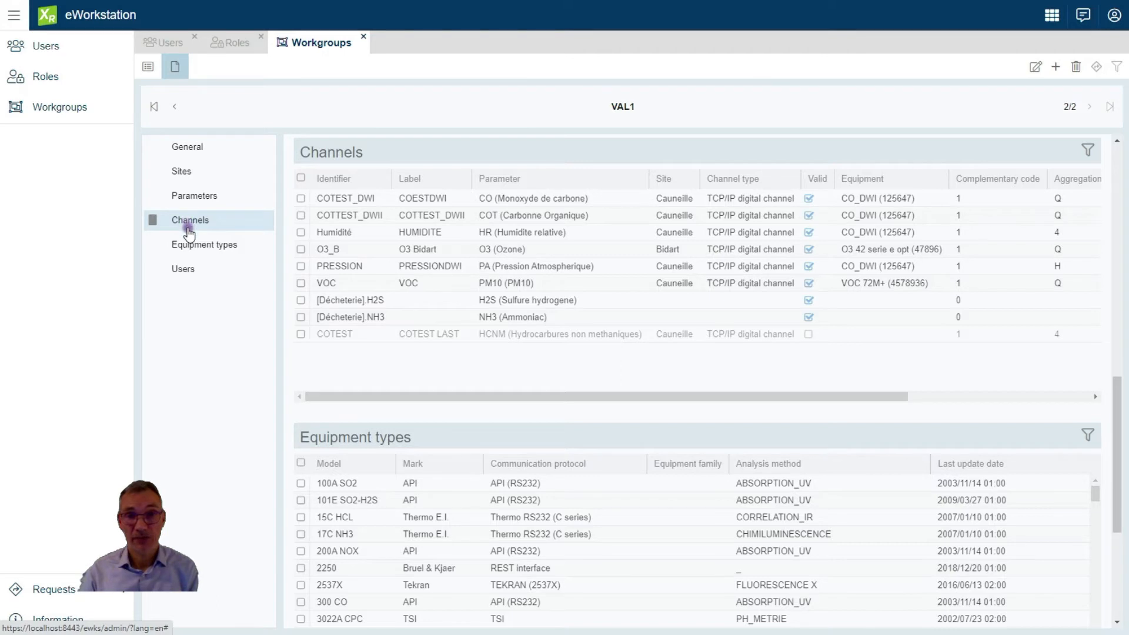
{"action": "left_click", "coordinate": [190, 246]}
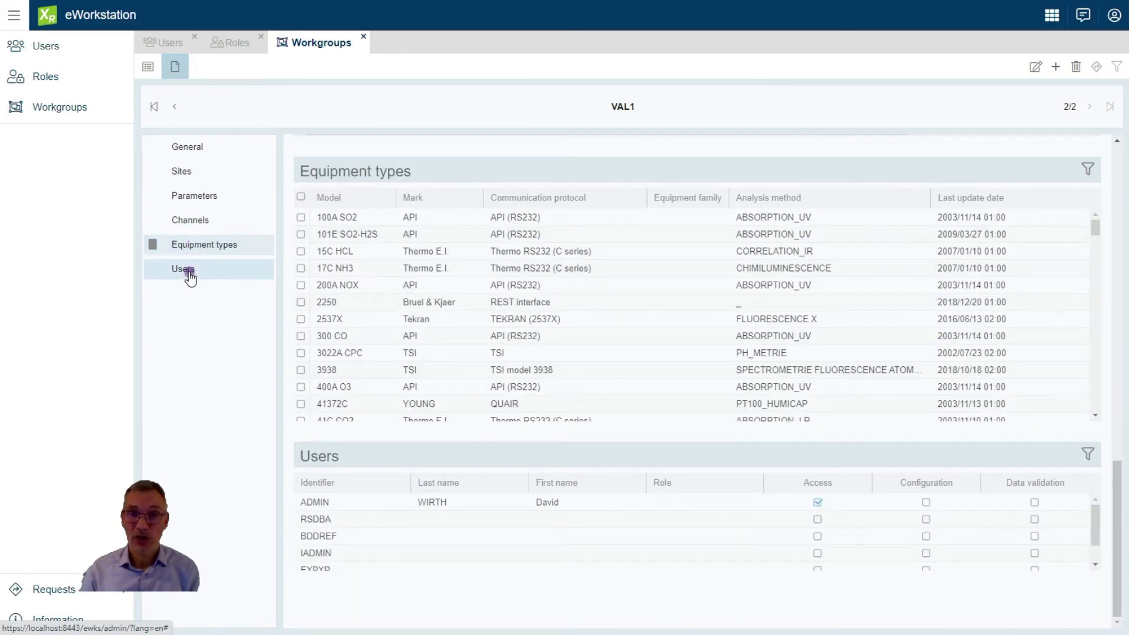
{"action": "left_click", "coordinate": [190, 270]}
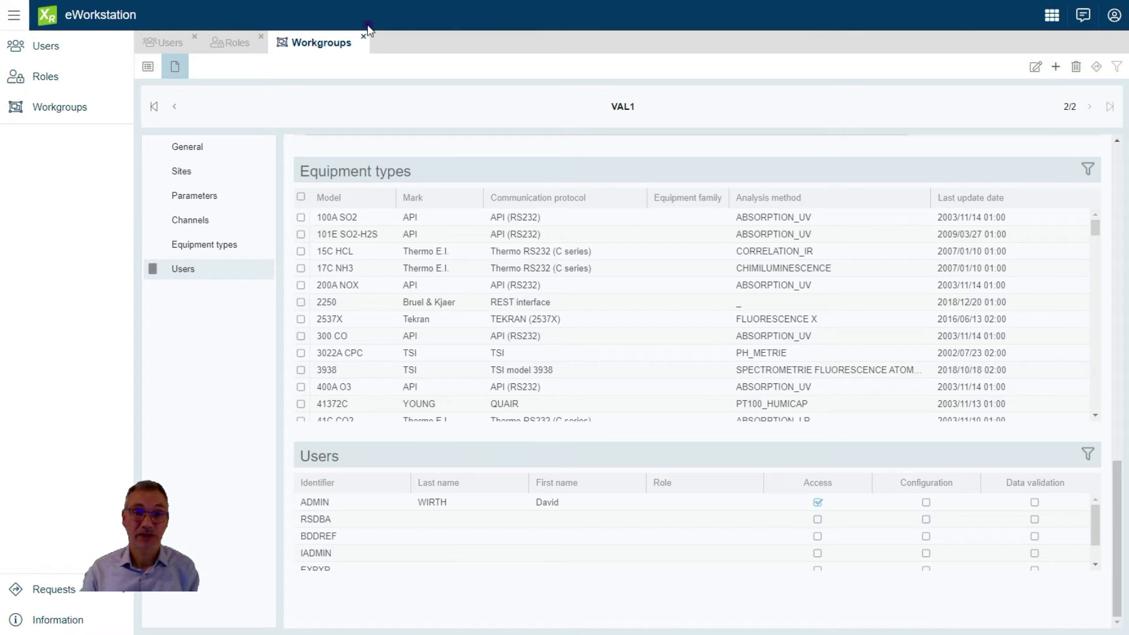
{"action": "left_click", "coordinate": [233, 43]}
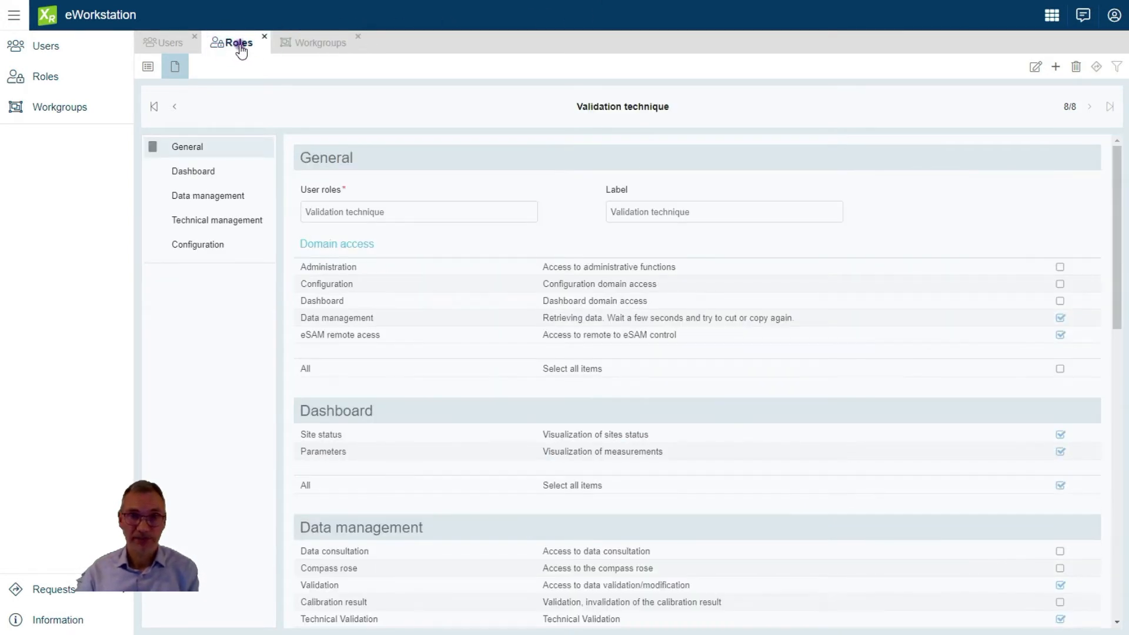
Add a role named 'Technical validation' with label 'Validation' in list mode and save it
{"action": "left_click", "coordinate": [150, 68]}
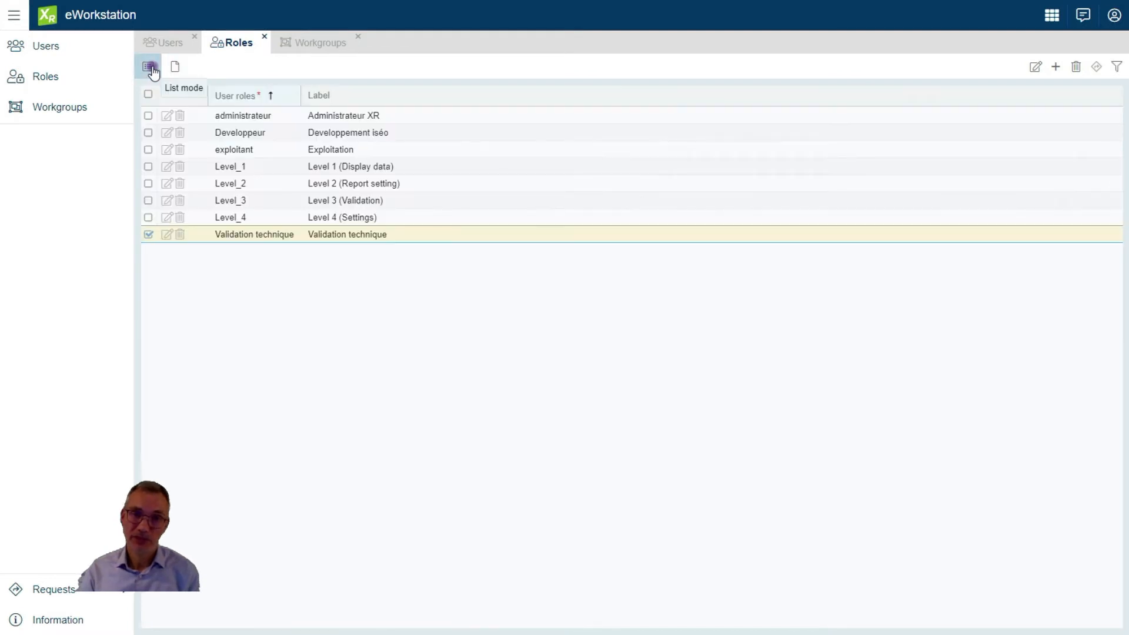
{"action": "left_click", "coordinate": [1054, 68]}
{"action": "left_click", "coordinate": [1068, 94]}
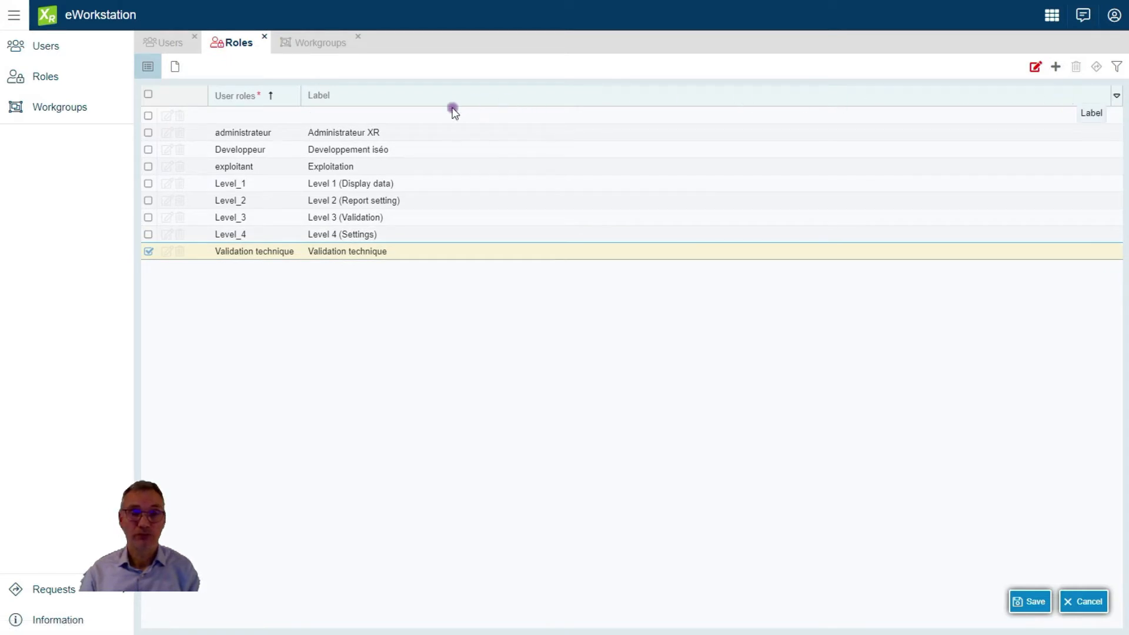
{"action": "left_click", "coordinate": [246, 114]}
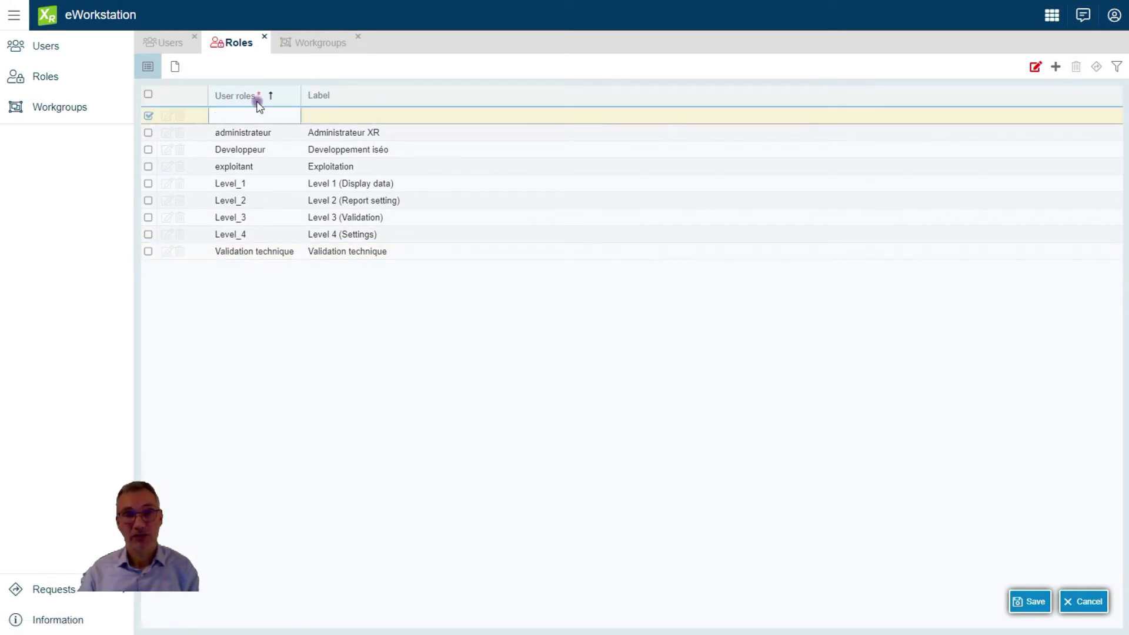
{"action": "type", "text": "Te"}
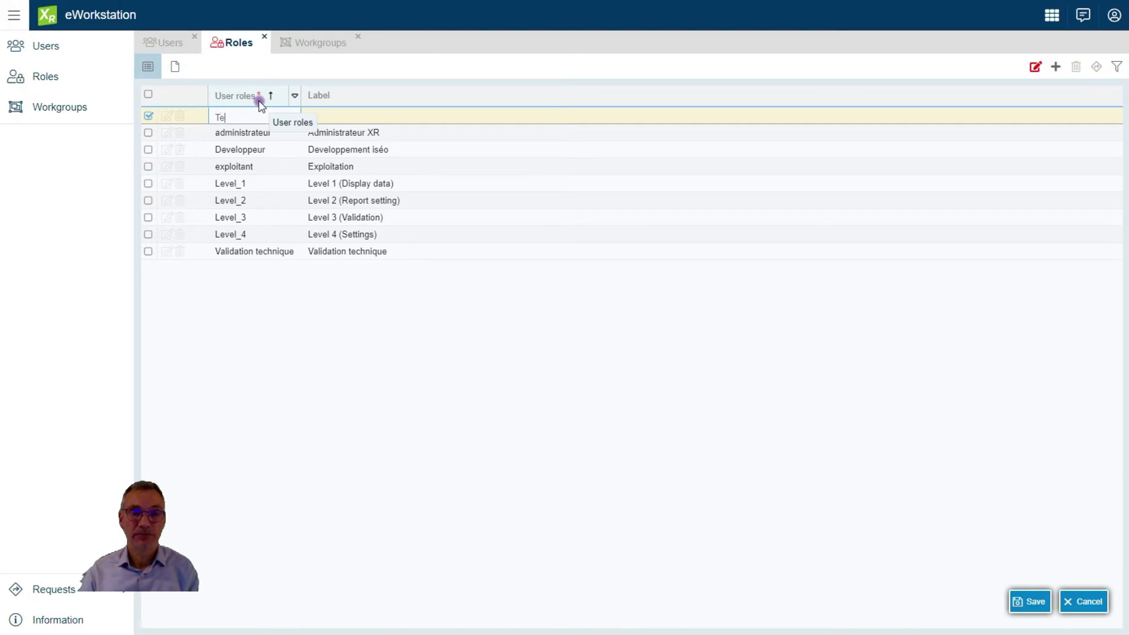
{"action": "type", "text": "chnical validation"}
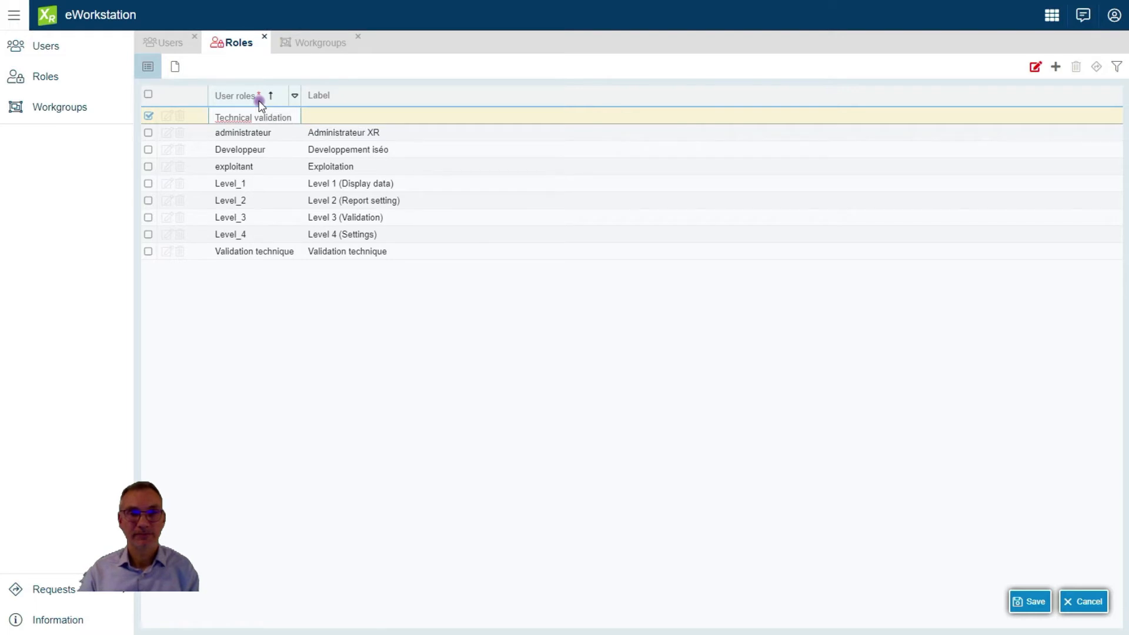
{"action": "left_click", "coordinate": [320, 112]}
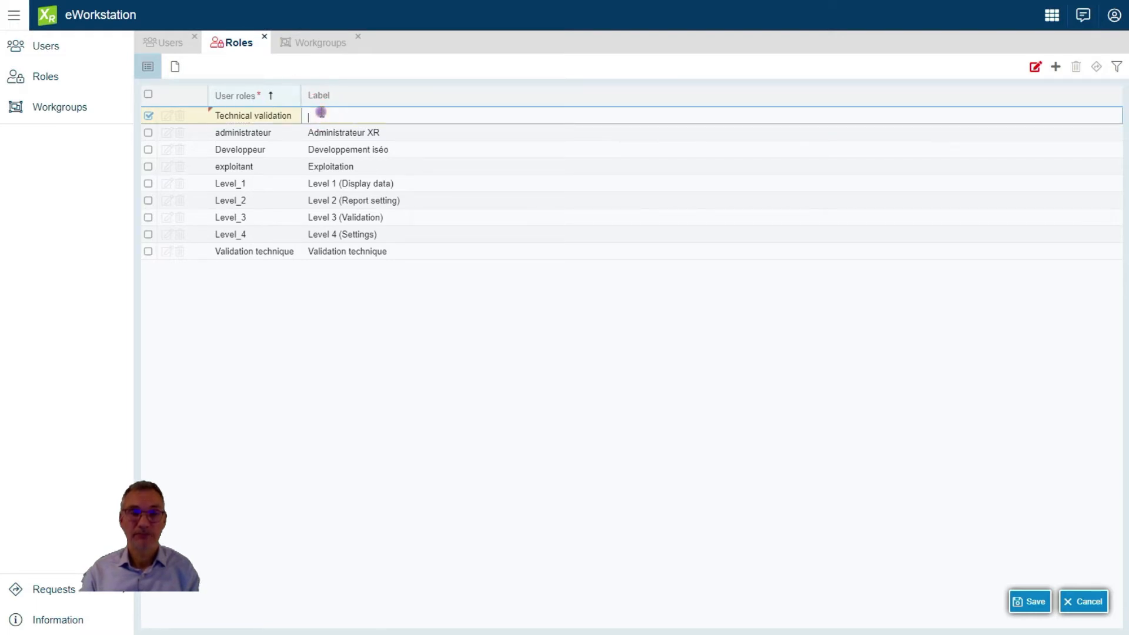
{"action": "type", "text": "Validation"}
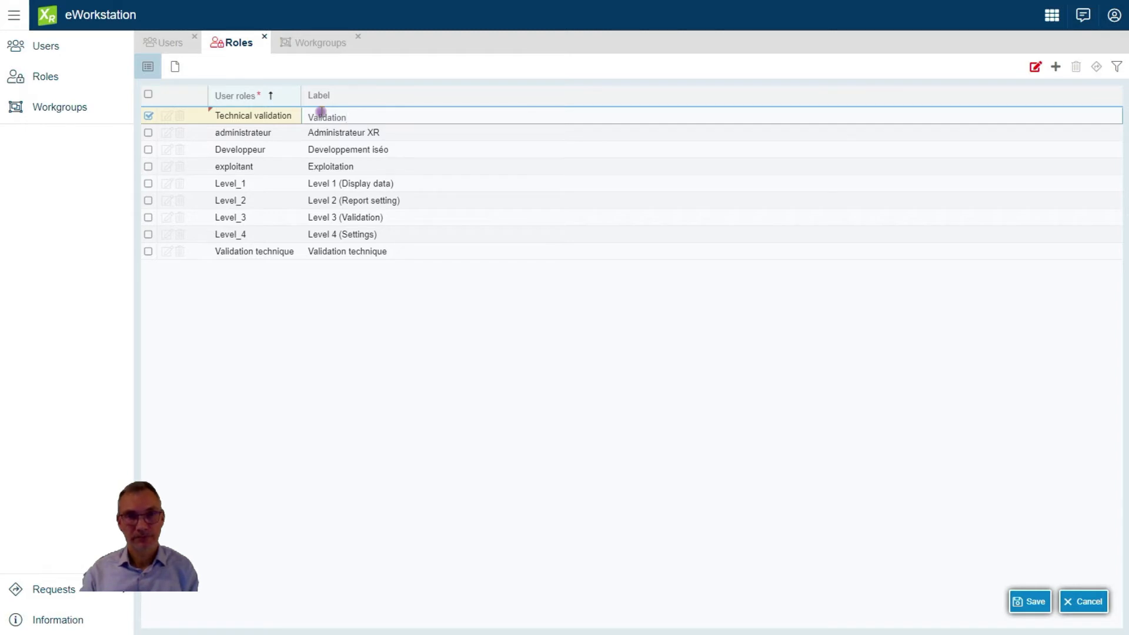
{"action": "left_click", "coordinate": [1029, 612]}
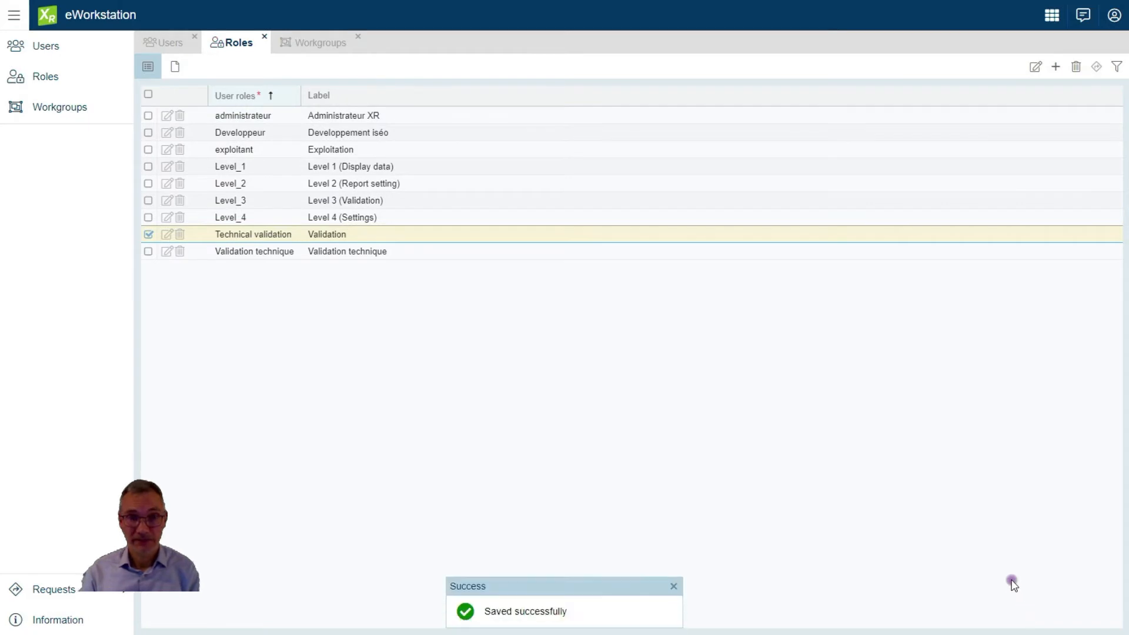
Open the Technical validation role for editing and grant Dashboard and Data management domain access
{"action": "double_click", "coordinate": [249, 234]}
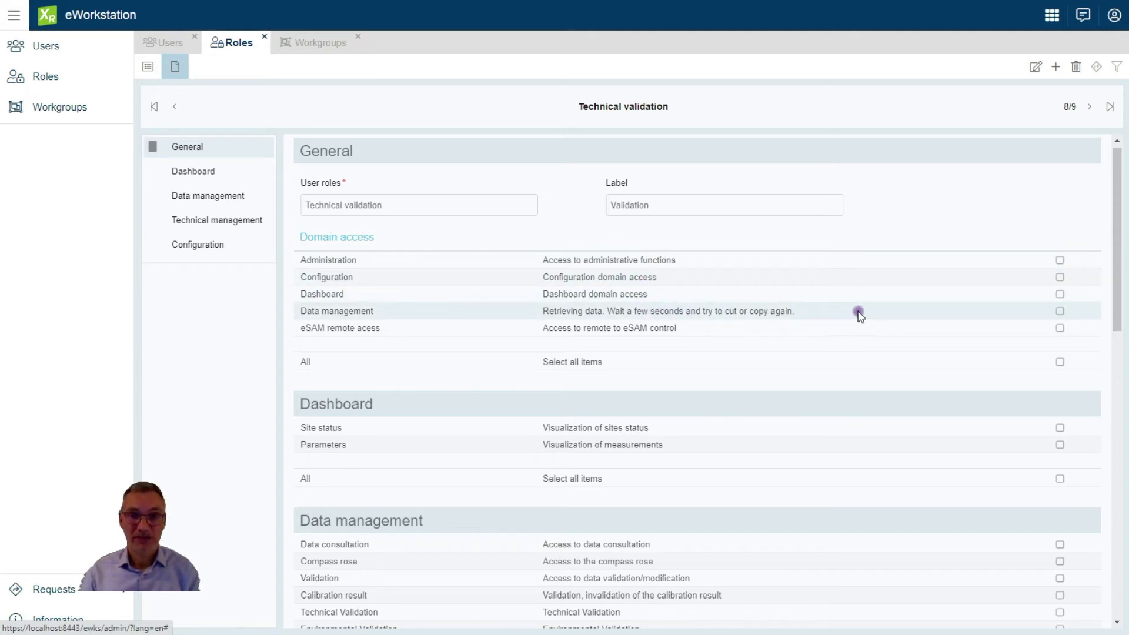
{"action": "left_click", "coordinate": [1060, 311]}
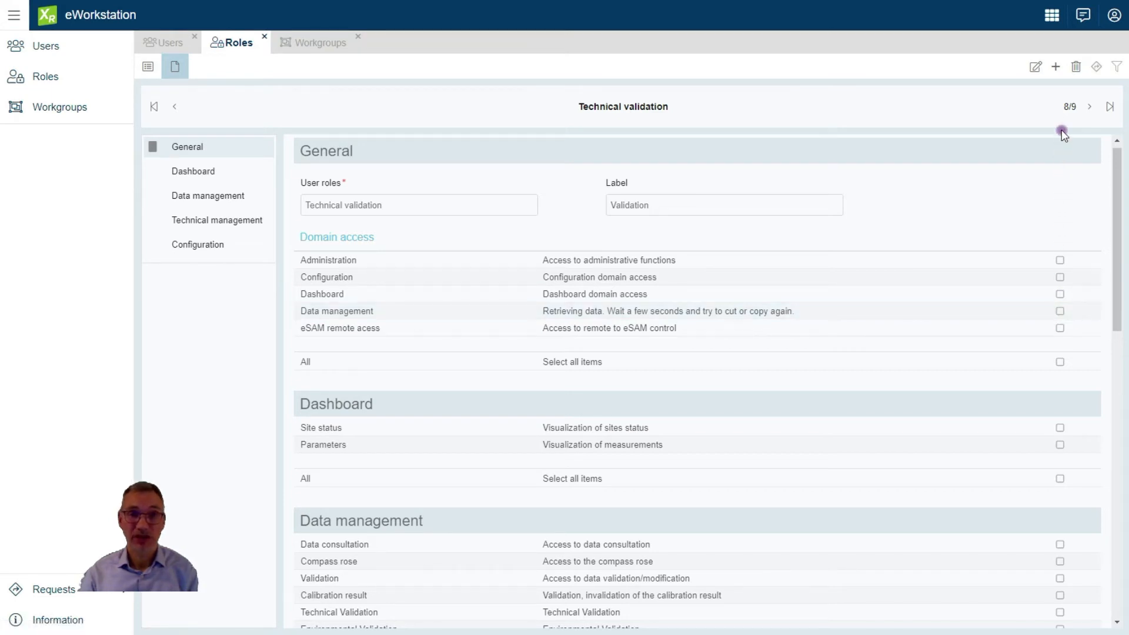
{"action": "left_click", "coordinate": [1039, 68]}
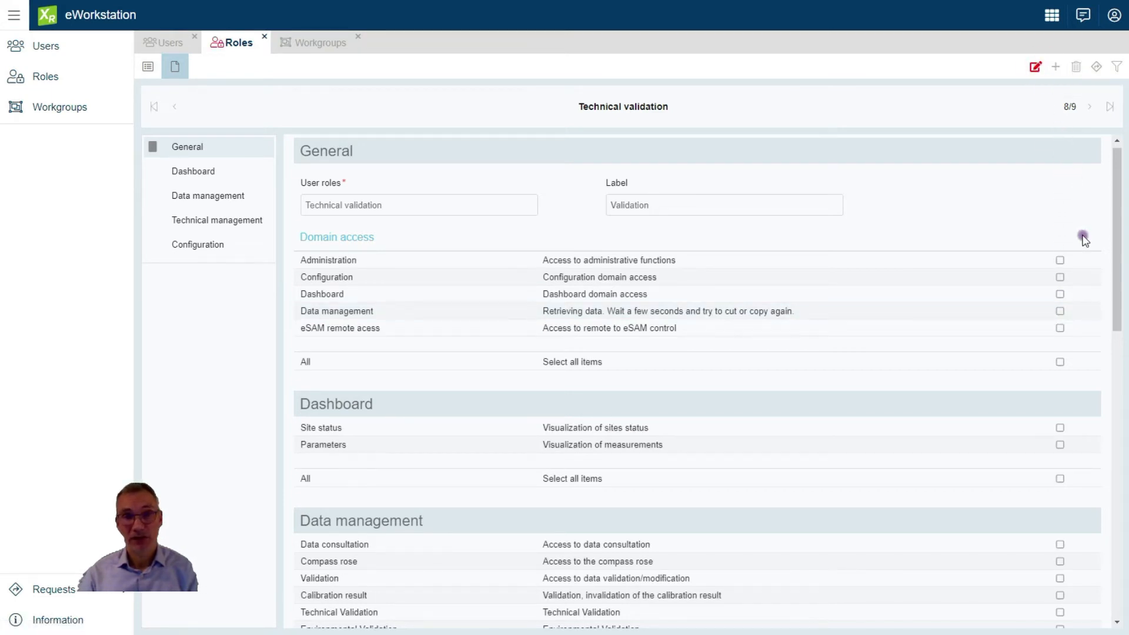
{"action": "left_click", "coordinate": [1061, 295]}
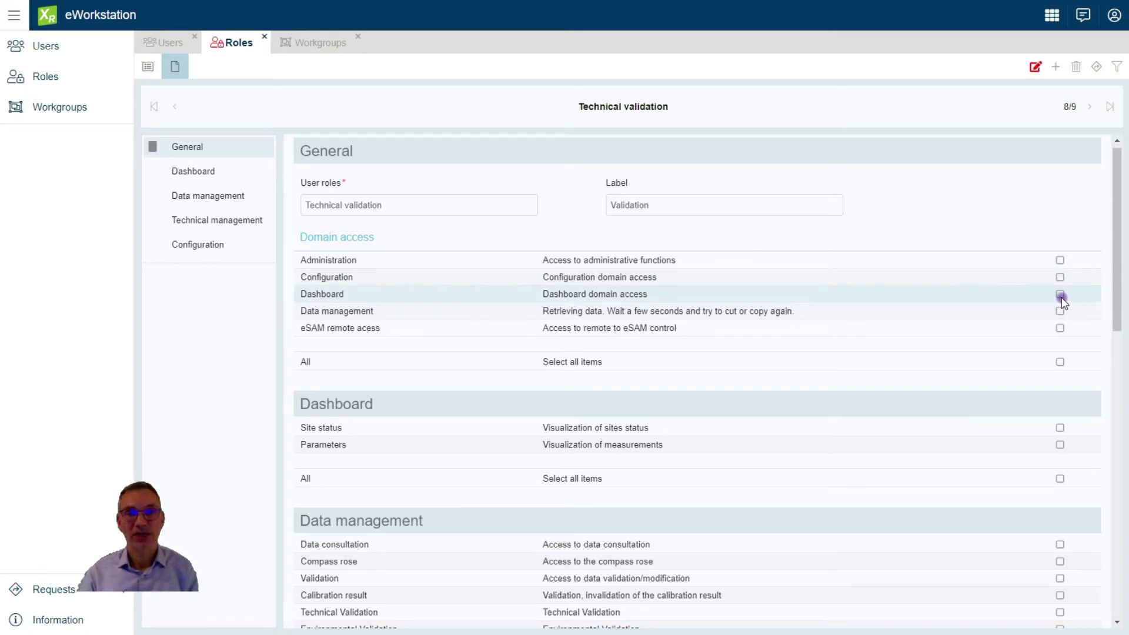
{"action": "left_click", "coordinate": [1061, 294]}
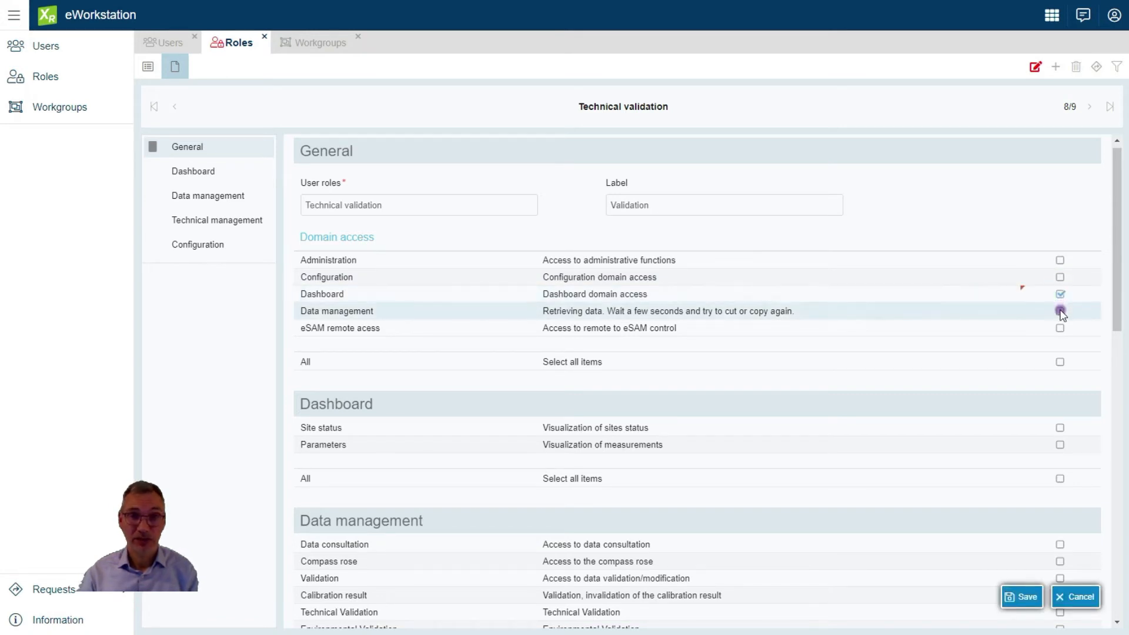
{"action": "left_click", "coordinate": [1061, 311]}
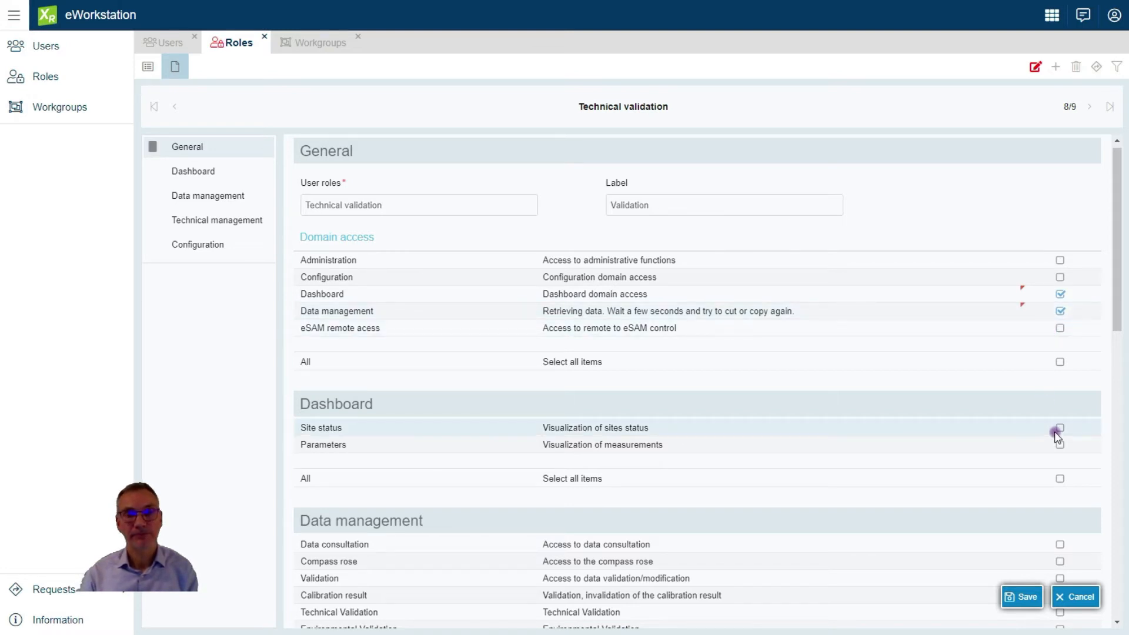
Grant eSAM remote access plus Site status and Parameters visualization rights
{"action": "scroll", "coordinate": [1057, 436], "scroll_direction": "down", "scroll_amount": 1}
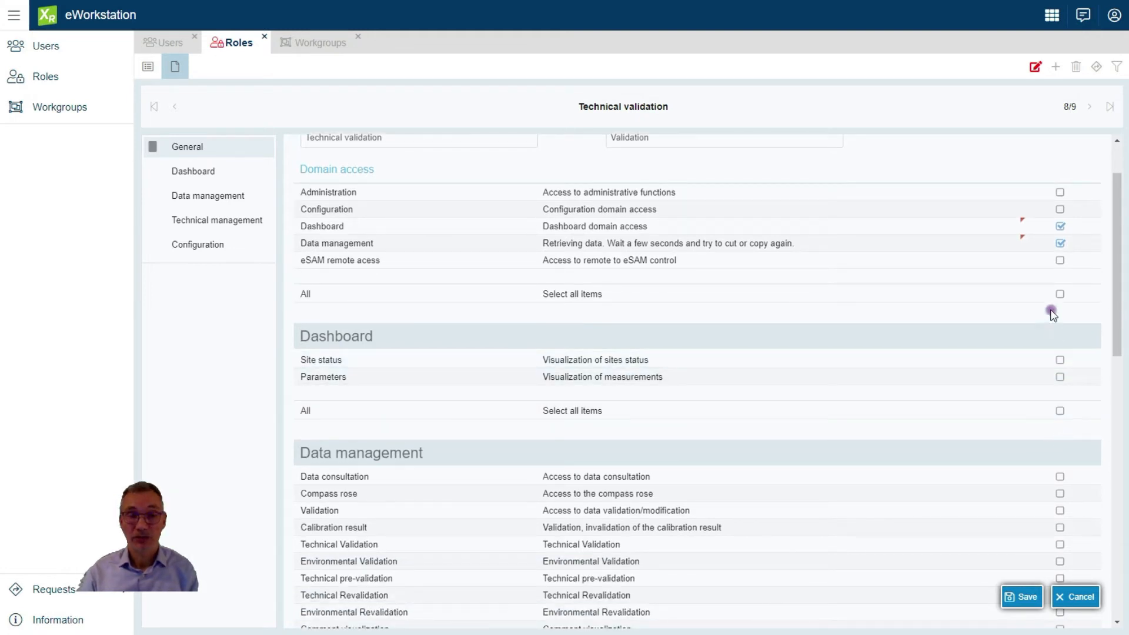
{"action": "left_click", "coordinate": [1062, 263]}
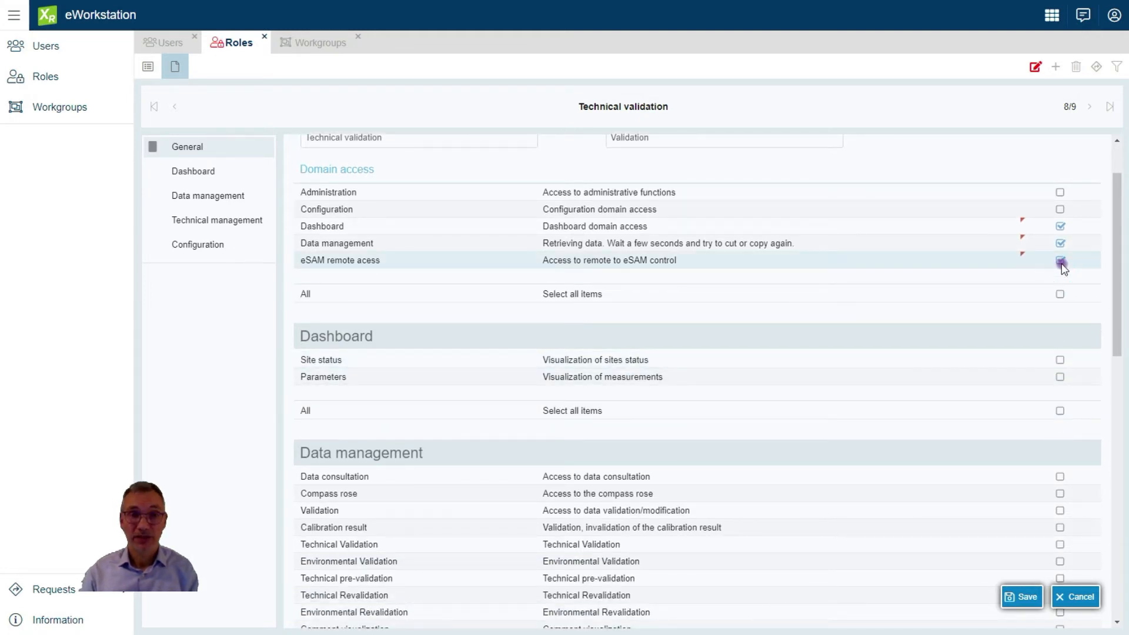
{"action": "left_click", "coordinate": [1060, 360]}
{"action": "left_click", "coordinate": [1061, 377]}
{"action": "scroll", "coordinate": [1019, 392], "scroll_direction": "down", "scroll_amount": 1}
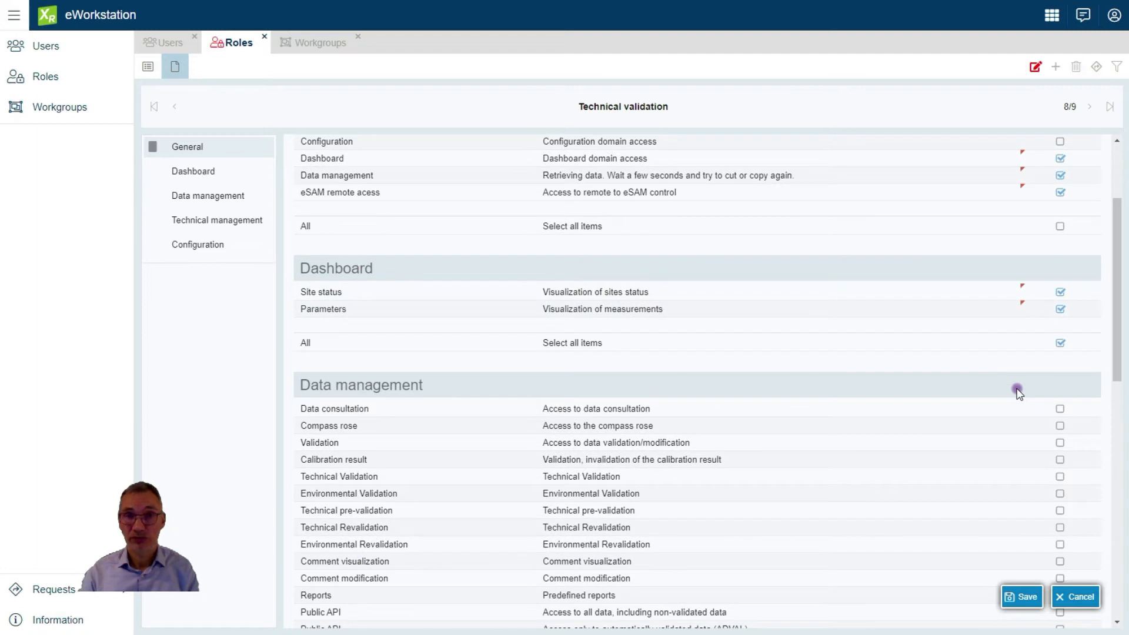
{"action": "scroll", "coordinate": [1020, 393], "scroll_direction": "down", "scroll_amount": 2}
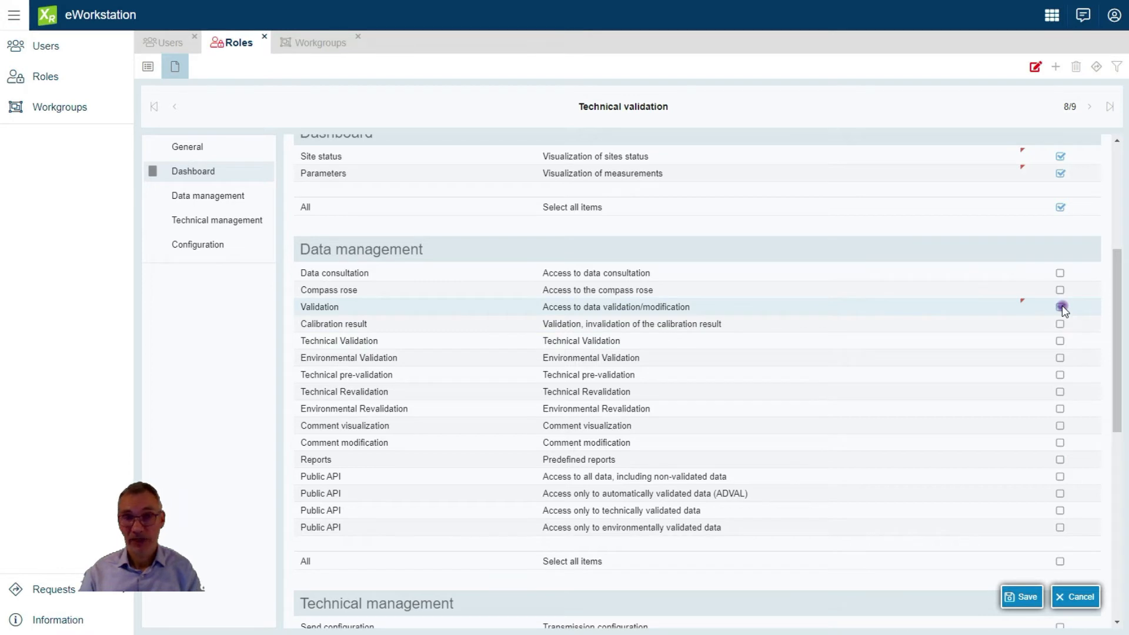
Tick the Validation, Technical Validation, Technical pre-validation and Technical Revalidation data rights
{"action": "left_click", "coordinate": [1060, 342]}
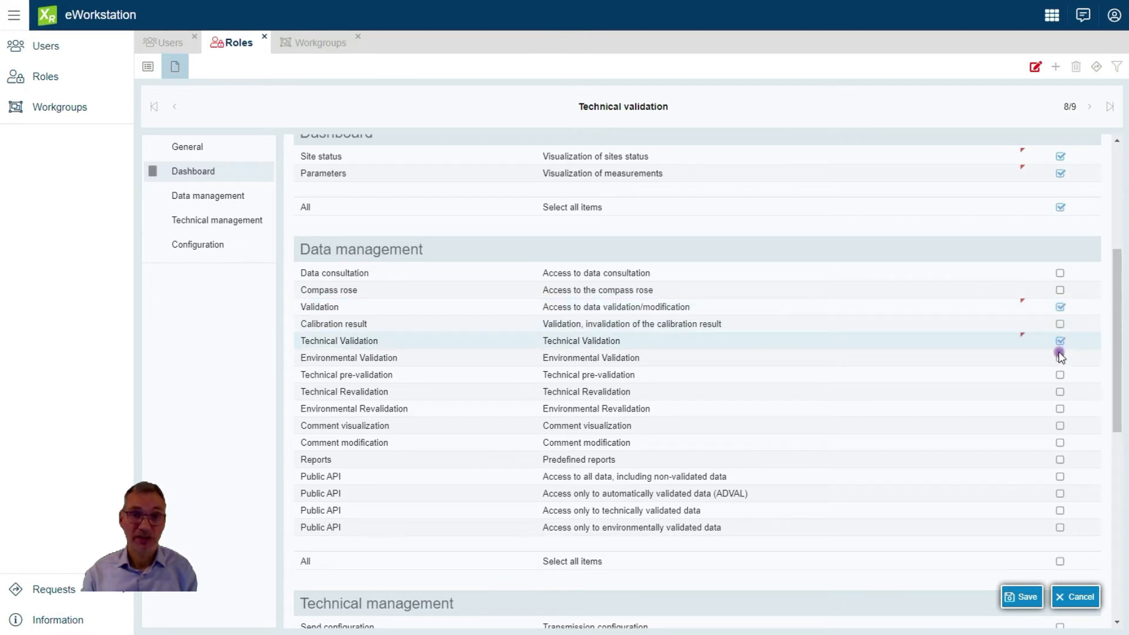
{"action": "left_click", "coordinate": [1061, 375]}
{"action": "left_click", "coordinate": [1061, 375]}
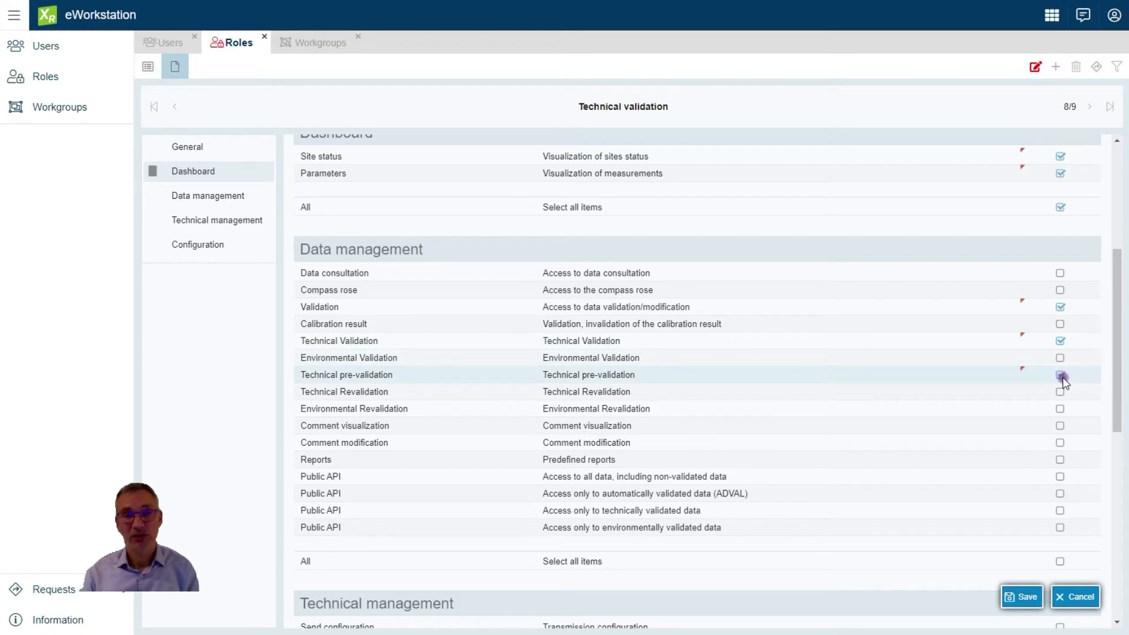
{"action": "left_click", "coordinate": [1061, 391]}
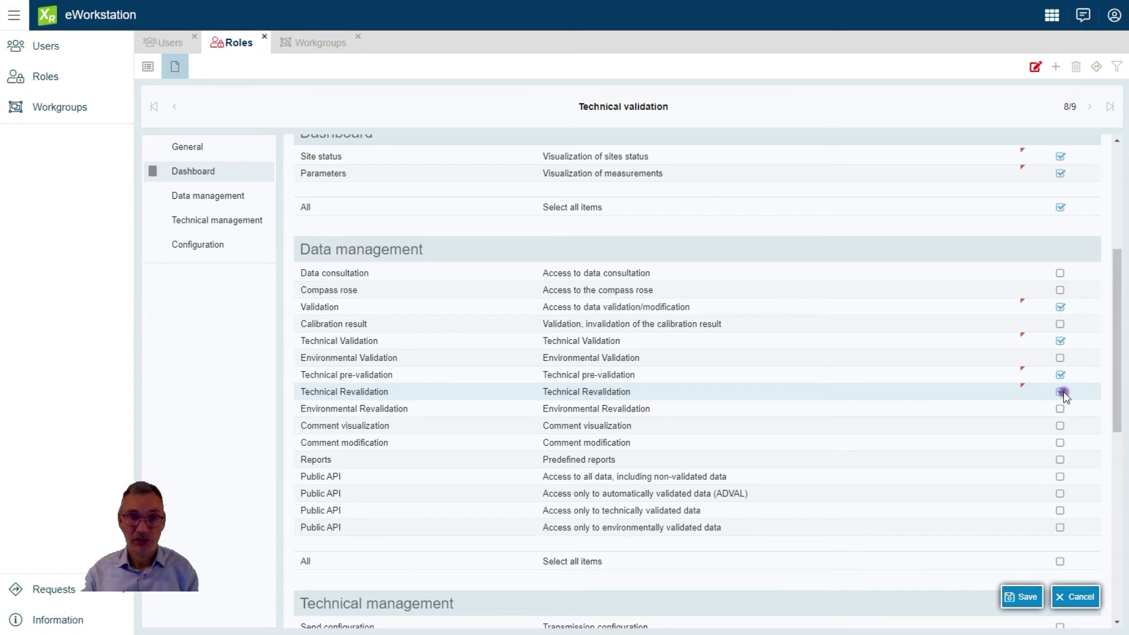
{"action": "scroll", "coordinate": [1055, 476], "scroll_direction": "down", "scroll_amount": 5}
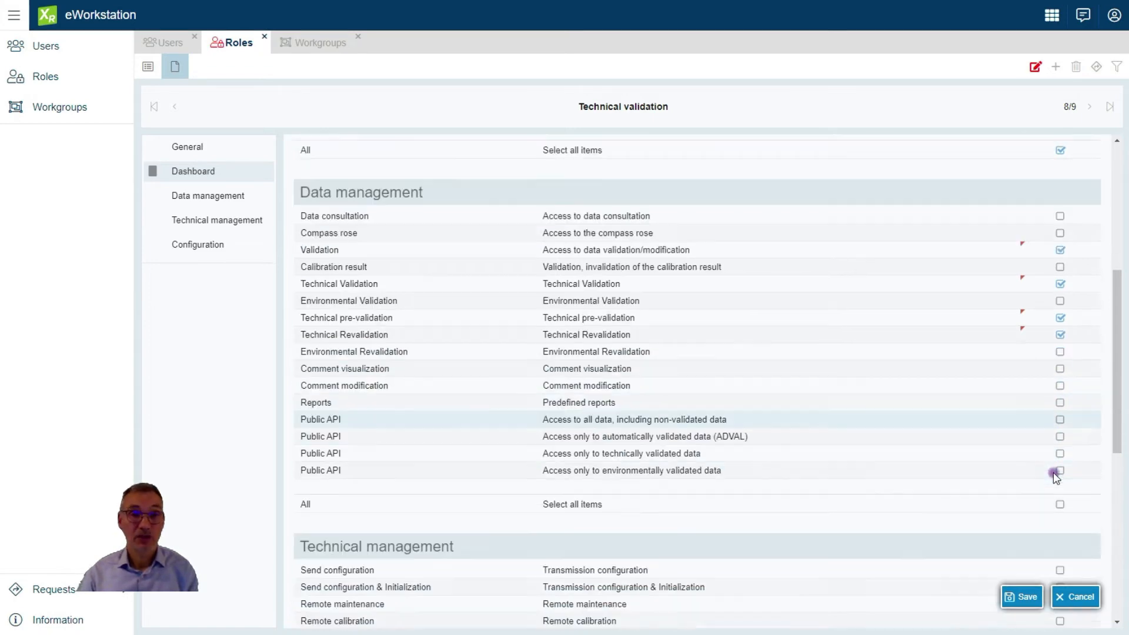
{"action": "scroll", "coordinate": [1053, 473], "scroll_direction": "down", "scroll_amount": 1}
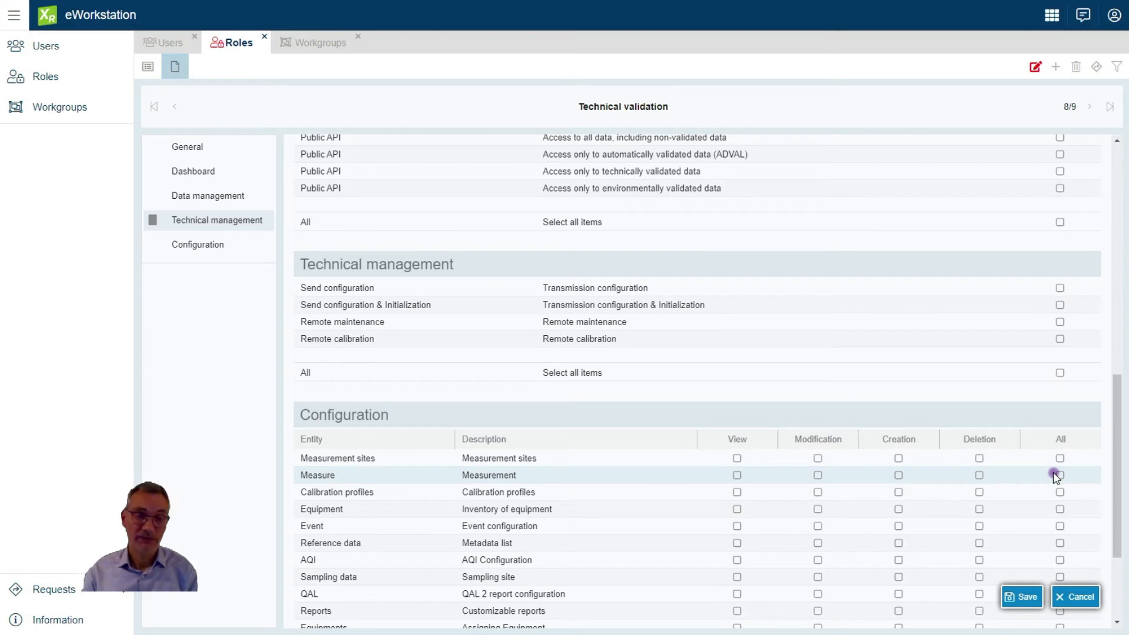
{"action": "scroll", "coordinate": [1053, 475], "scroll_direction": "down", "scroll_amount": 1}
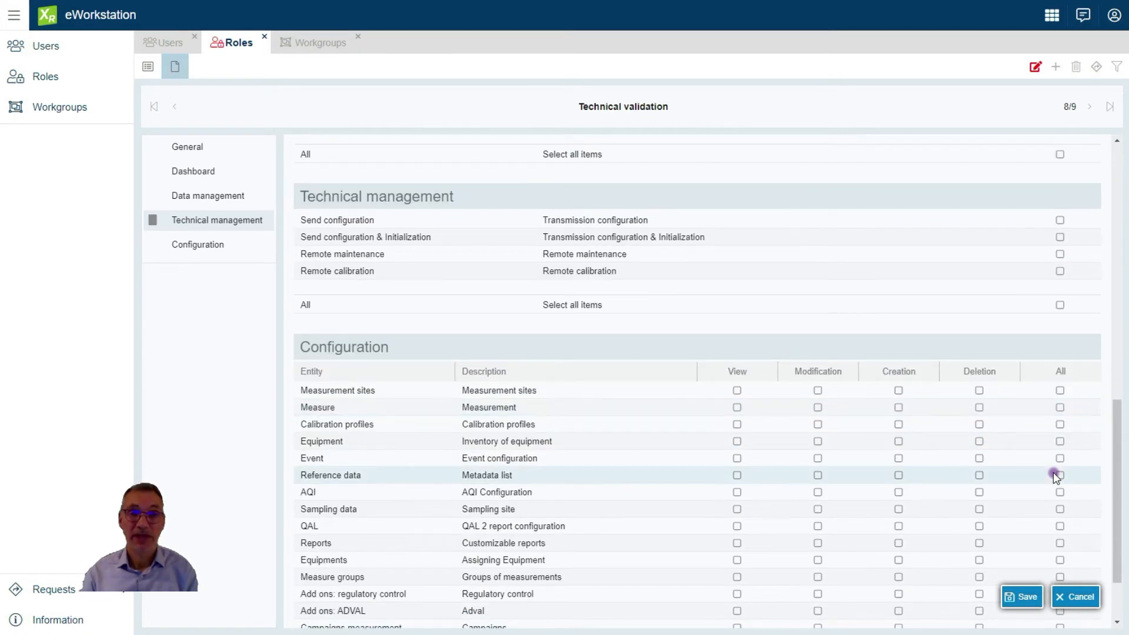
{"action": "scroll", "coordinate": [1053, 471], "scroll_direction": "down", "scroll_amount": 1}
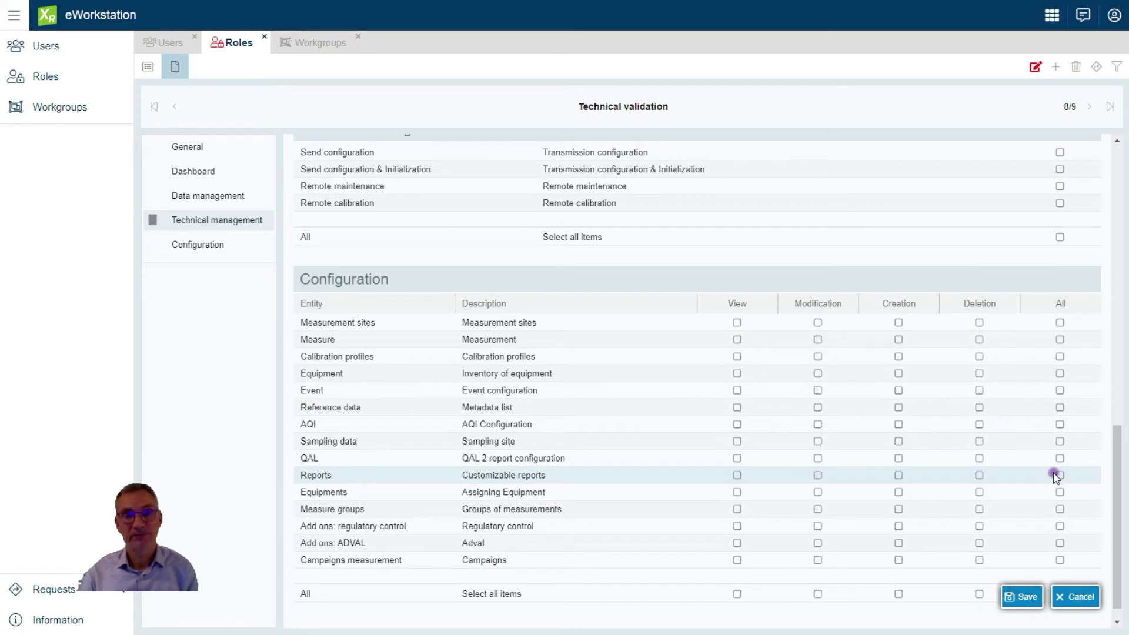
{"action": "scroll", "coordinate": [1054, 472], "scroll_direction": "down", "scroll_amount": 1}
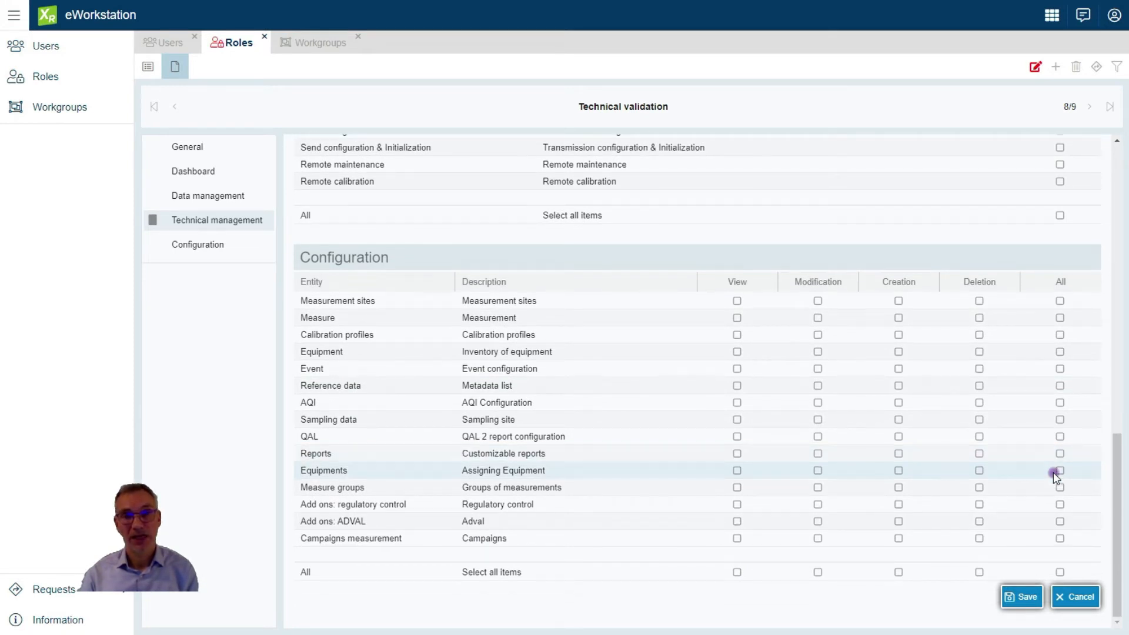
Save the role's permission changes and return to the Users list
{"action": "left_click", "coordinate": [1022, 597]}
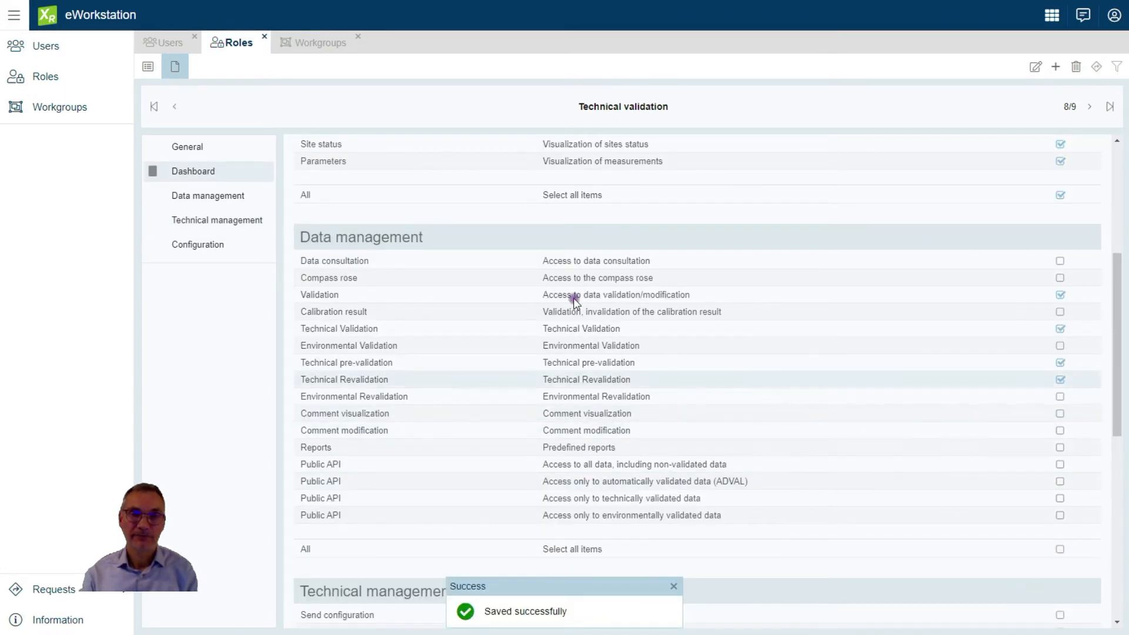
{"action": "left_click", "coordinate": [148, 68]}
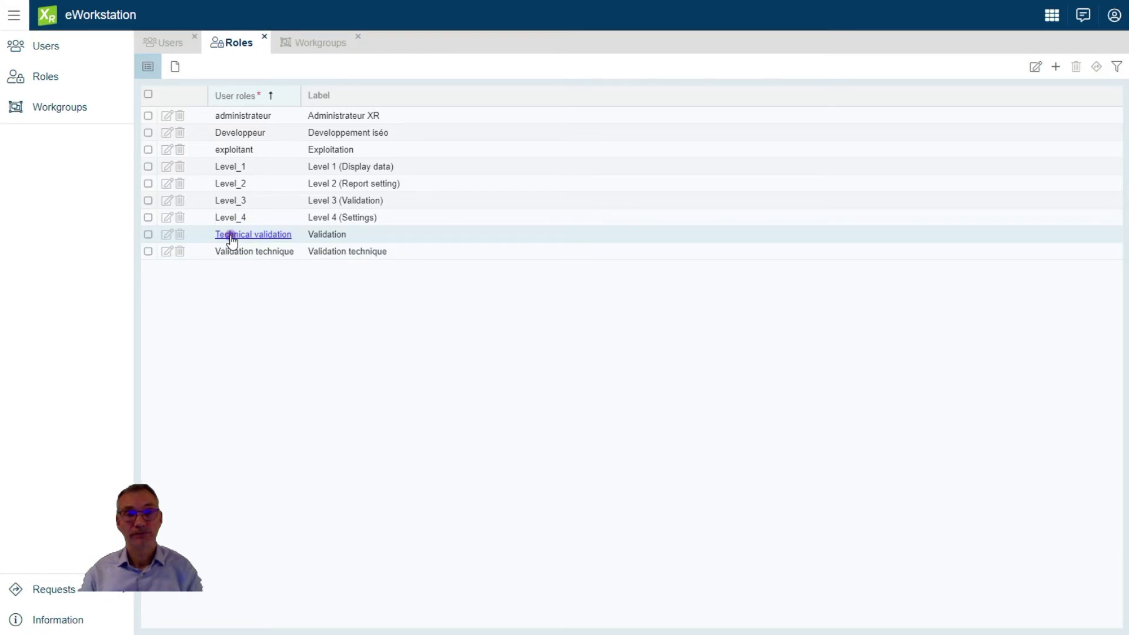
{"action": "left_click", "coordinate": [171, 45]}
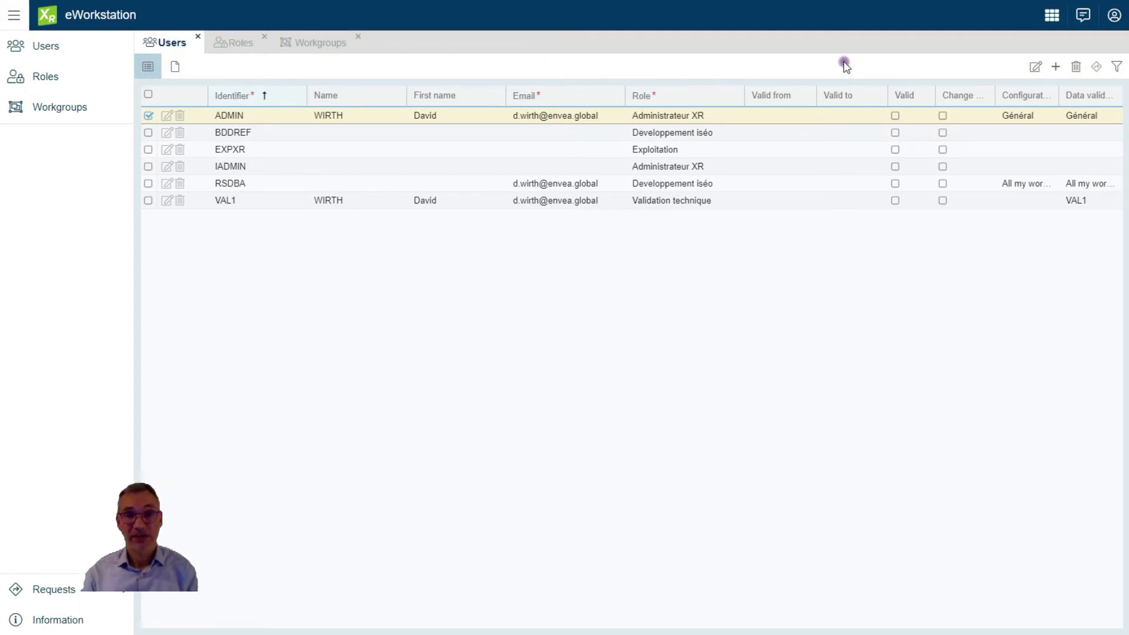
{"action": "left_click", "coordinate": [1056, 68]}
Create a blank user record with the identifier TECH
{"action": "left_click", "coordinate": [1067, 87]}
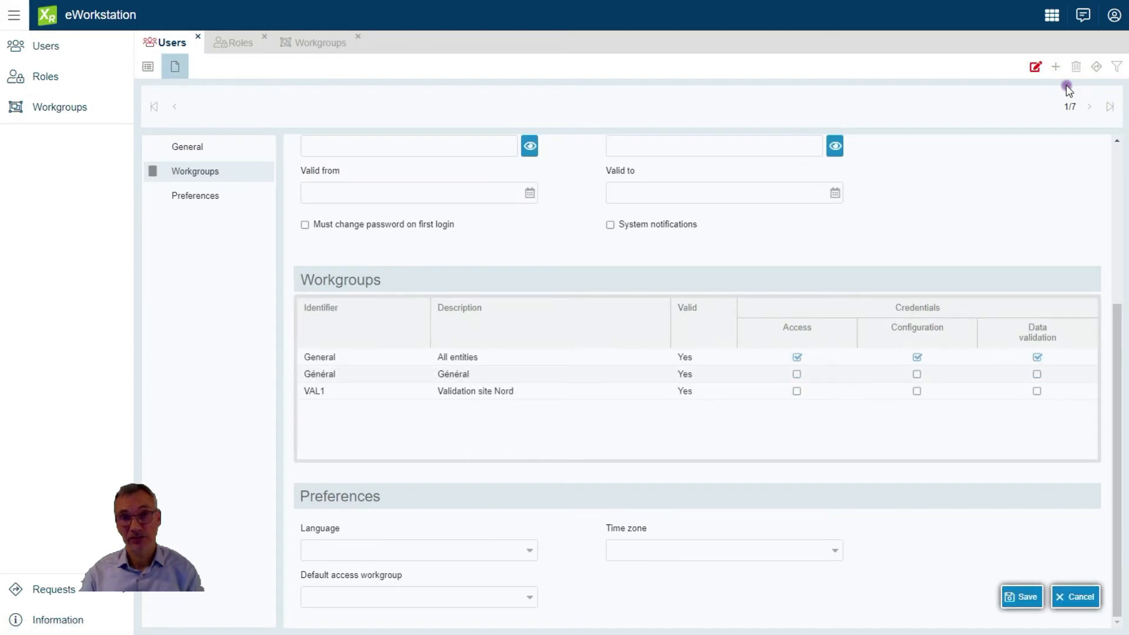
{"action": "scroll", "coordinate": [629, 197], "scroll_direction": "up", "scroll_amount": 4}
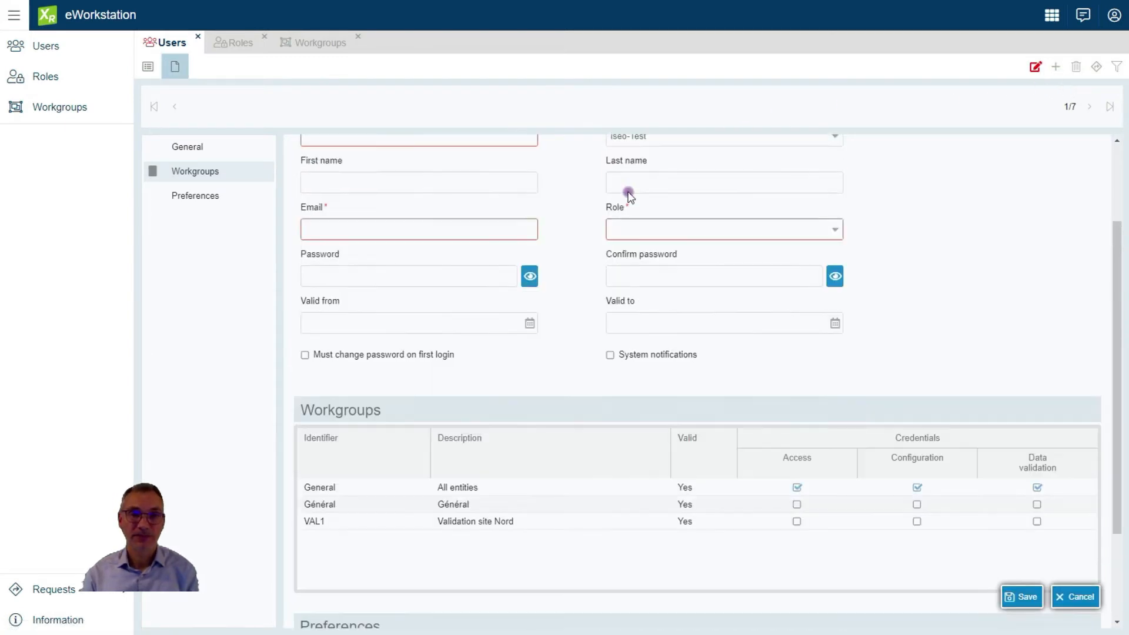
{"action": "left_click", "coordinate": [409, 256]}
{"action": "type", "text": "TECH1"}
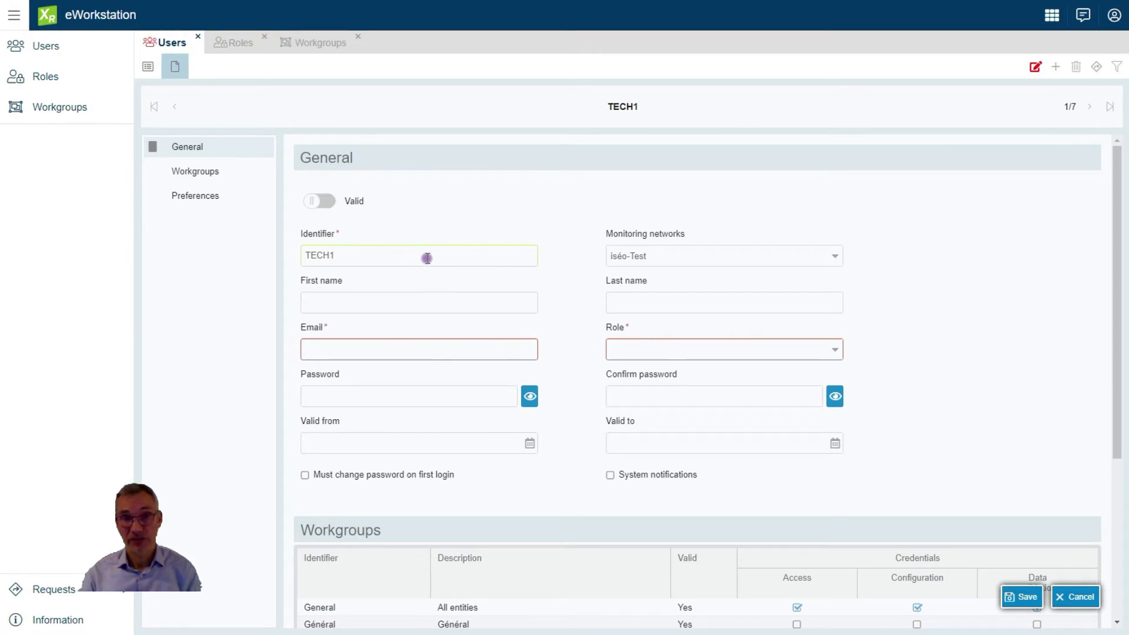
Fill in the user's first name, last name and e-mail address, correcting the e-mail typo
{"action": "left_click", "coordinate": [405, 304]}
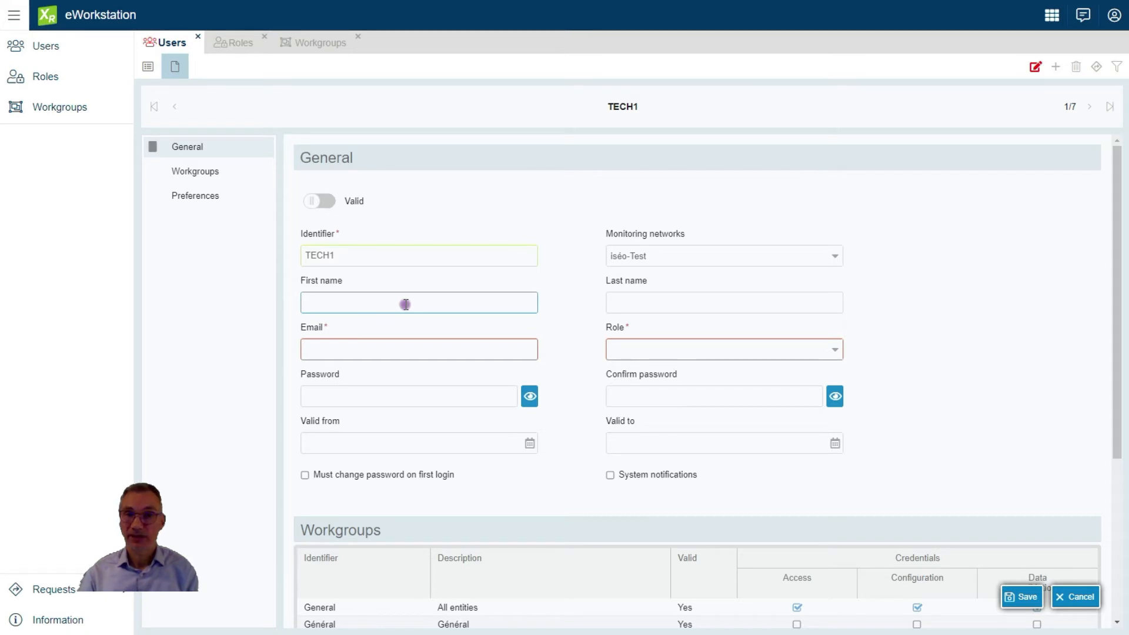
{"action": "type", "text": "Harry"}
{"action": "left_click", "coordinate": [638, 305]}
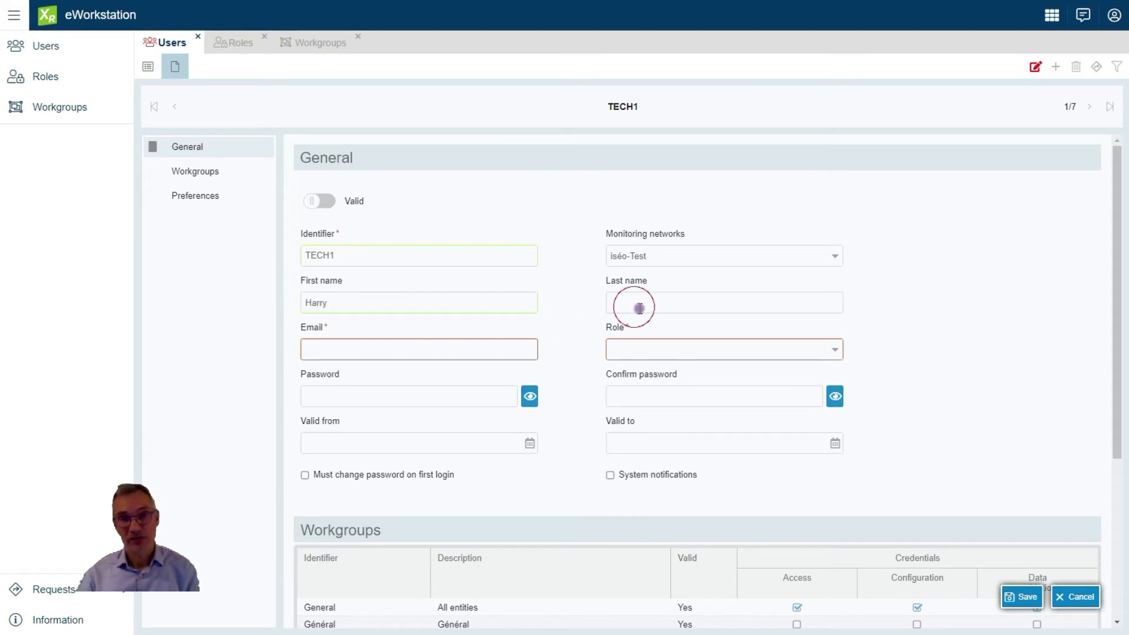
{"action": "type", "text": "POTTER"}
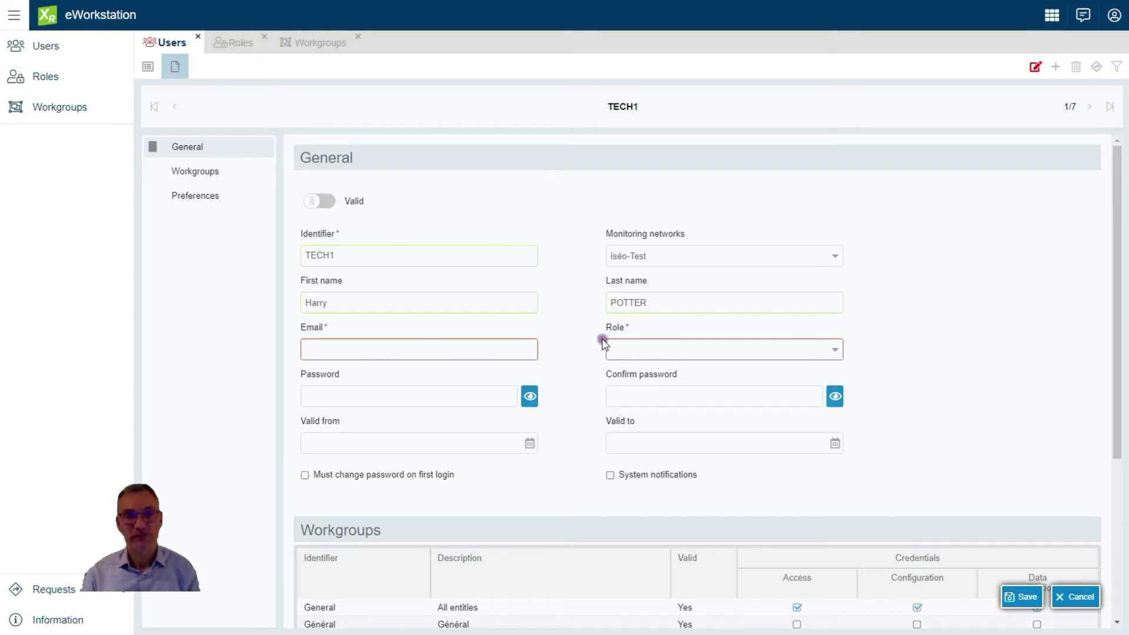
{"action": "left_click", "coordinate": [509, 349]}
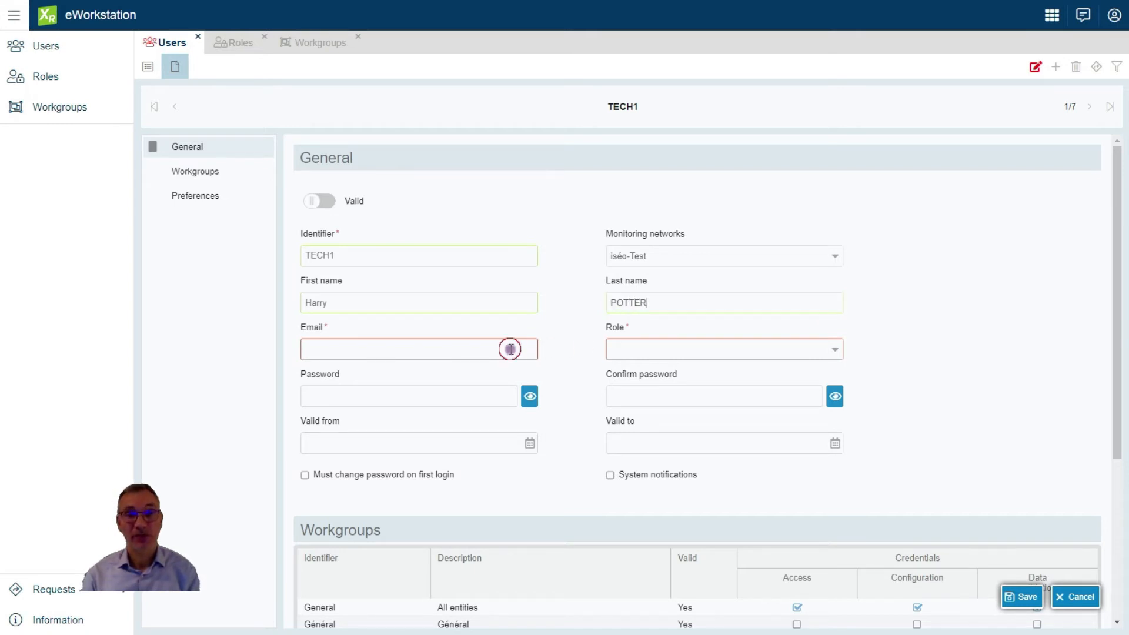
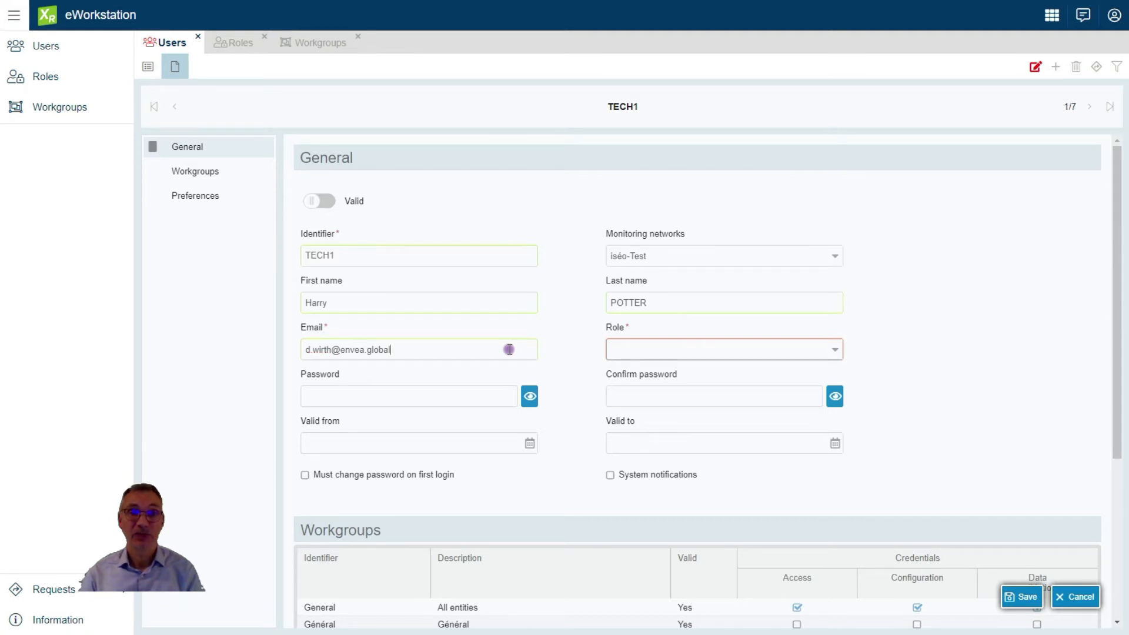
Assign the Validation role to the new user
{"action": "type", "text": "bal"}
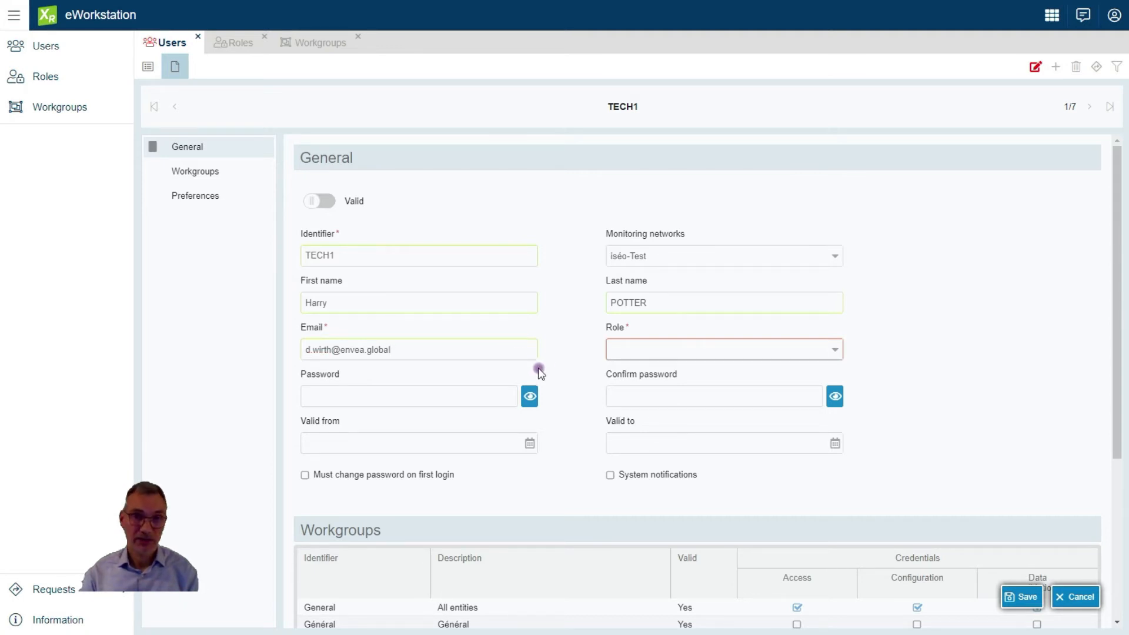
{"action": "left_click", "coordinate": [626, 348]}
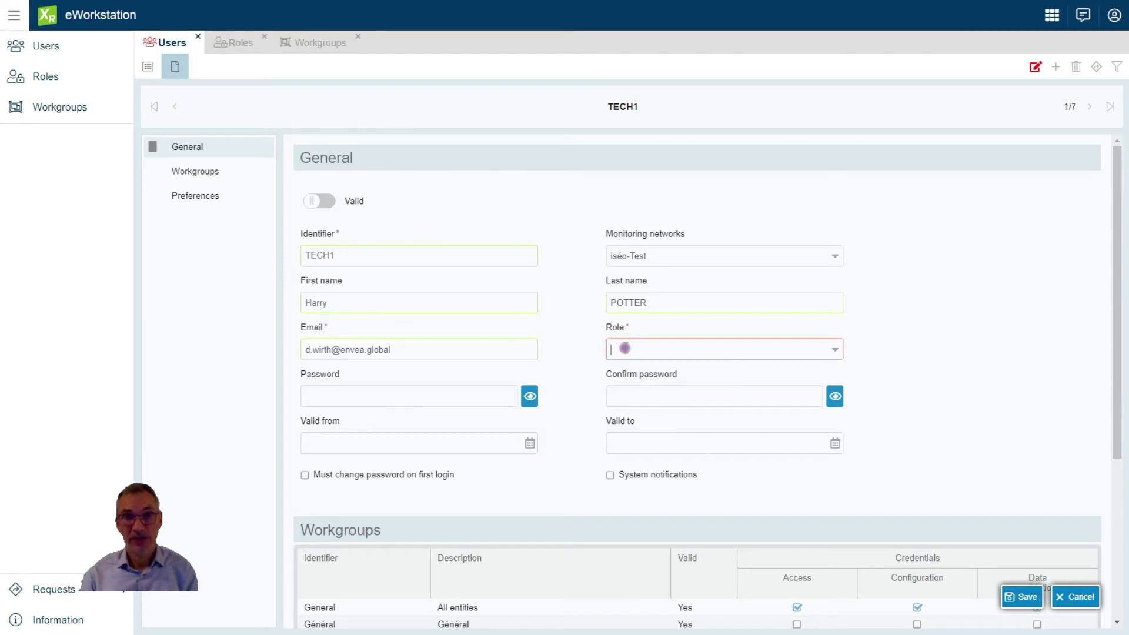
{"action": "left_click", "coordinate": [833, 351]}
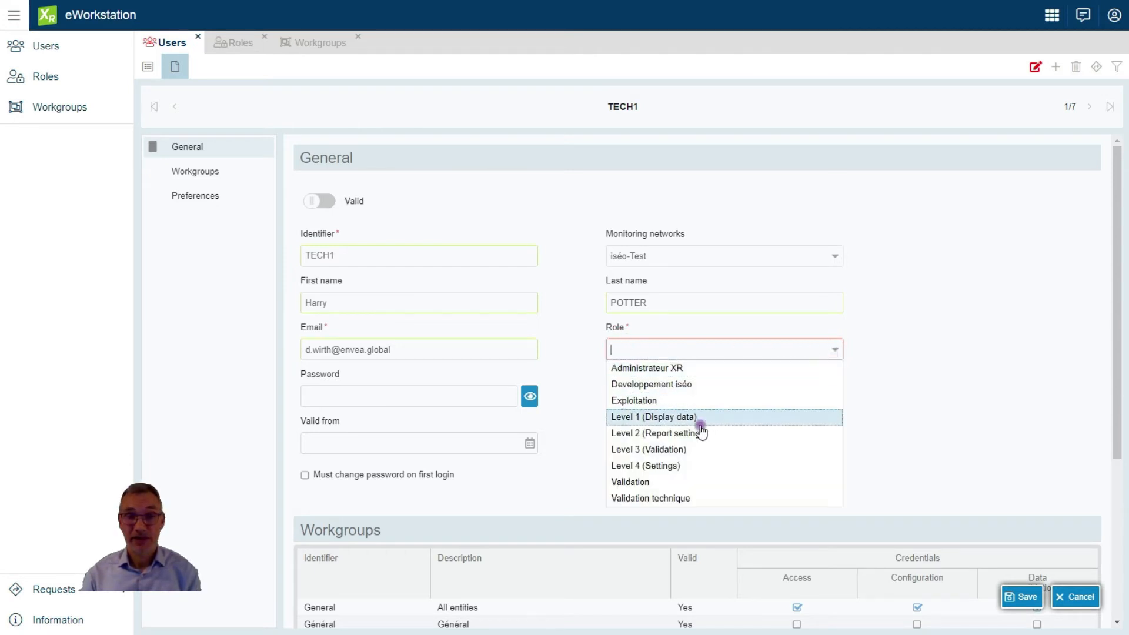
{"action": "left_click", "coordinate": [684, 483]}
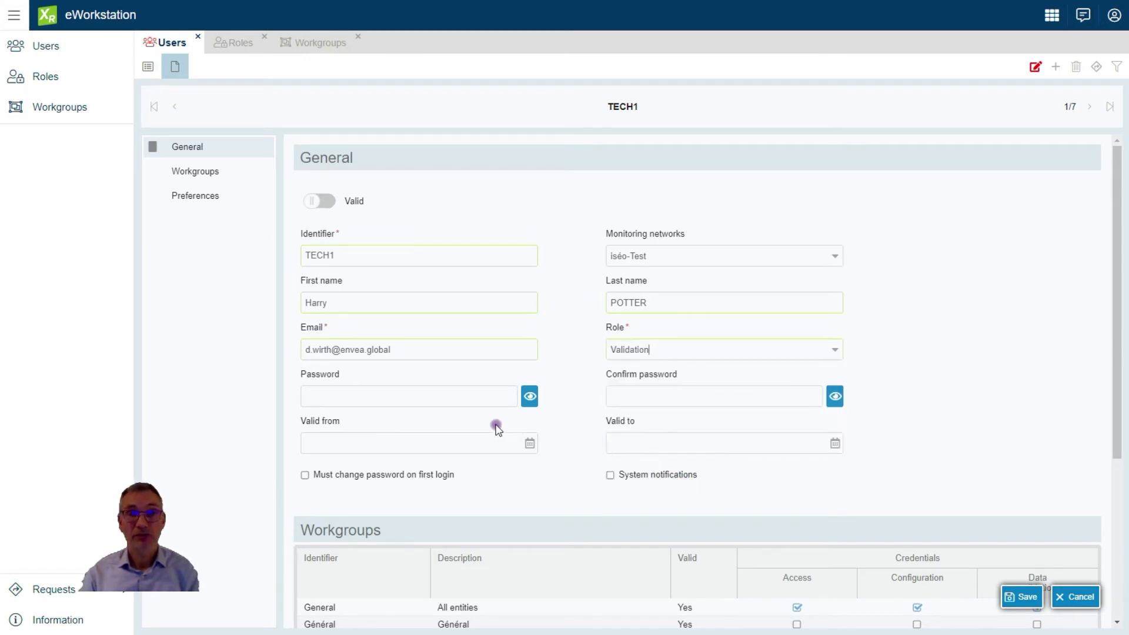
Enter the user's password and its confirmation
{"action": "left_click", "coordinate": [460, 400]}
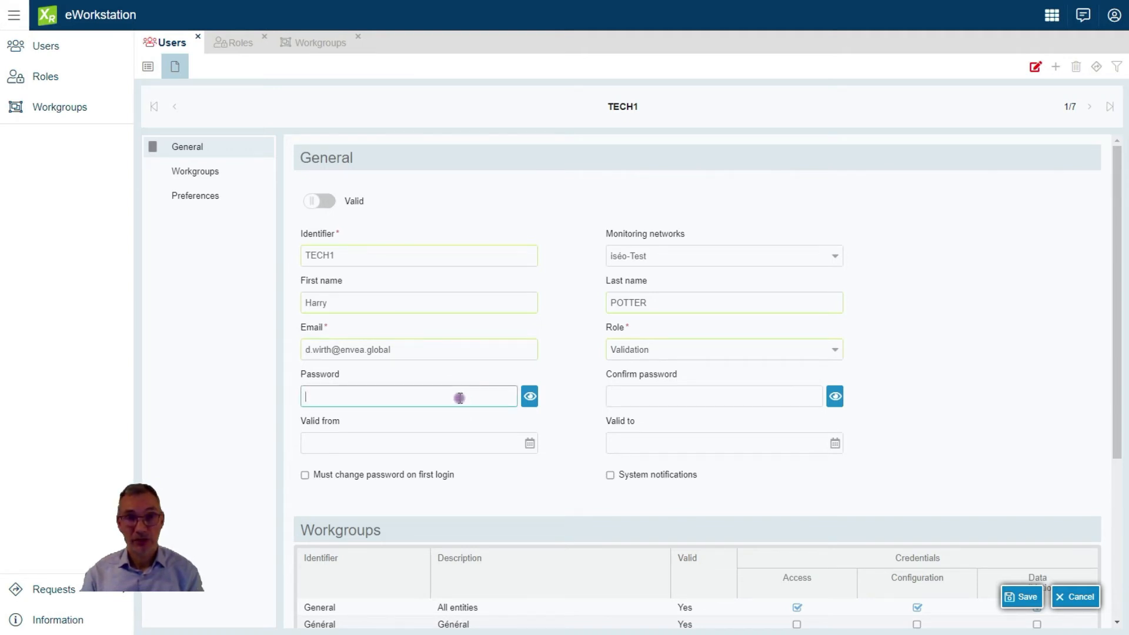
{"action": "type", "text": "a"}
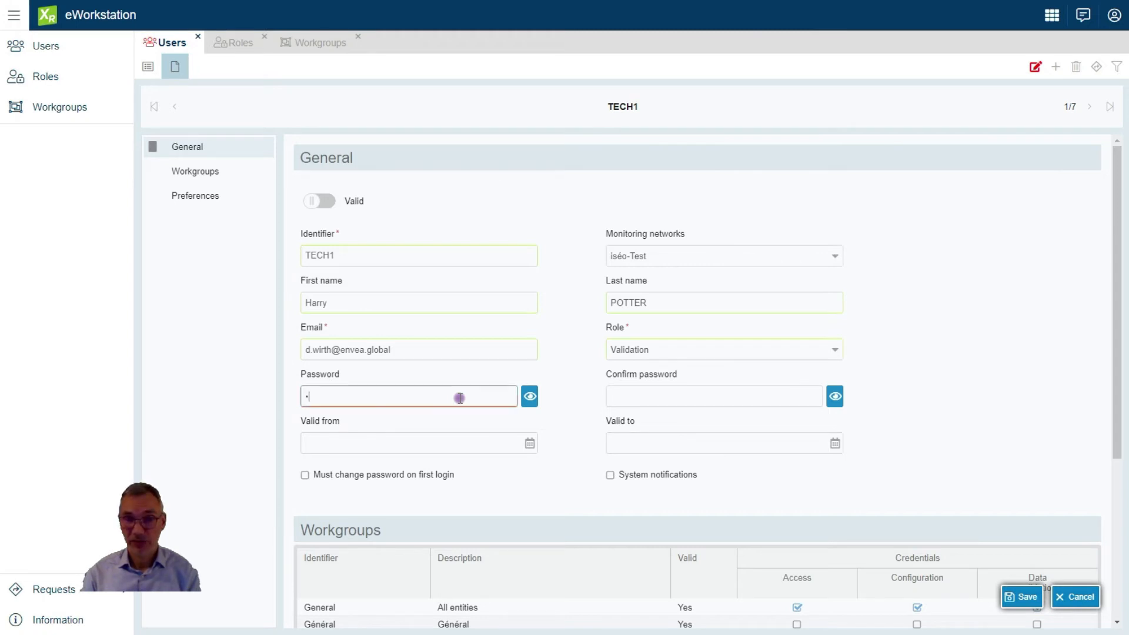
{"action": "type", "text": "aaaaaaaa"}
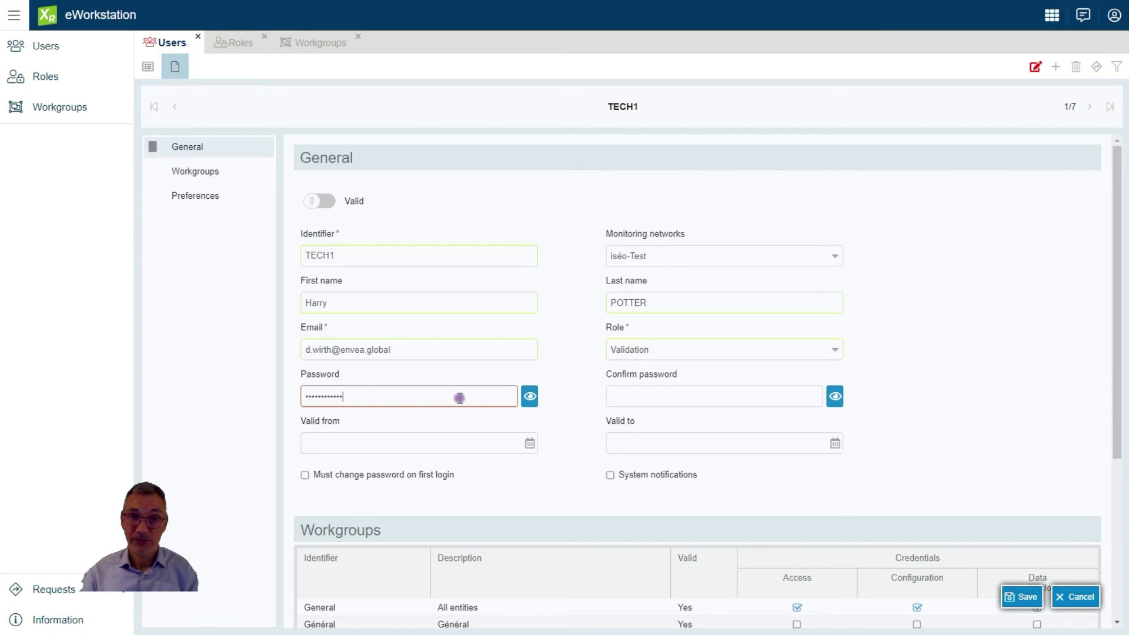
{"action": "left_click", "coordinate": [622, 398]}
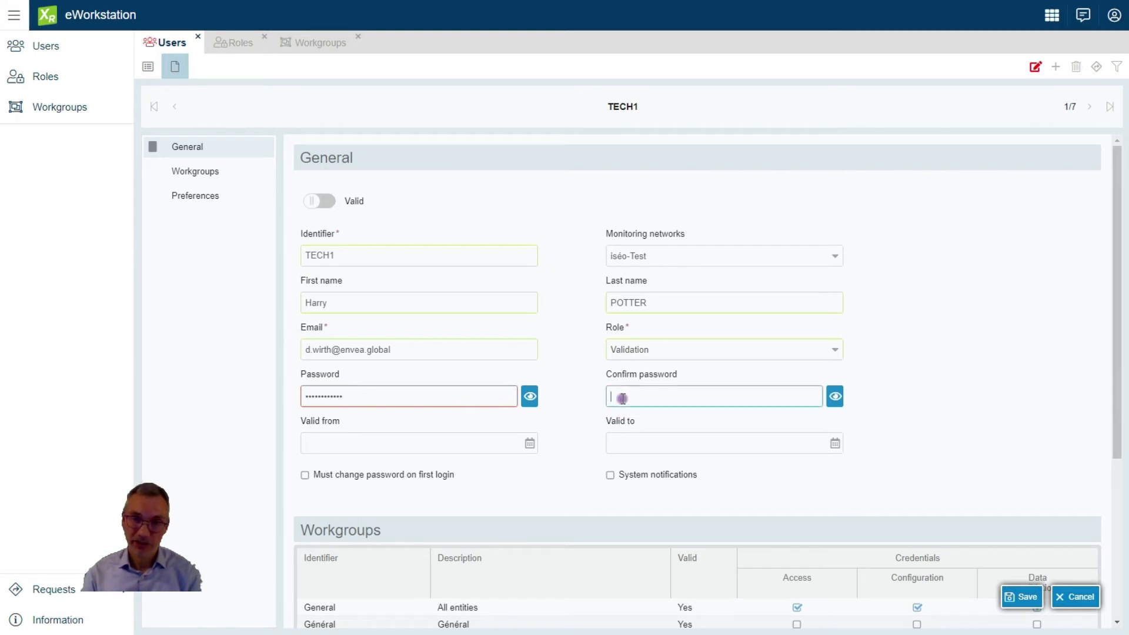
{"action": "type", "text": "a"}
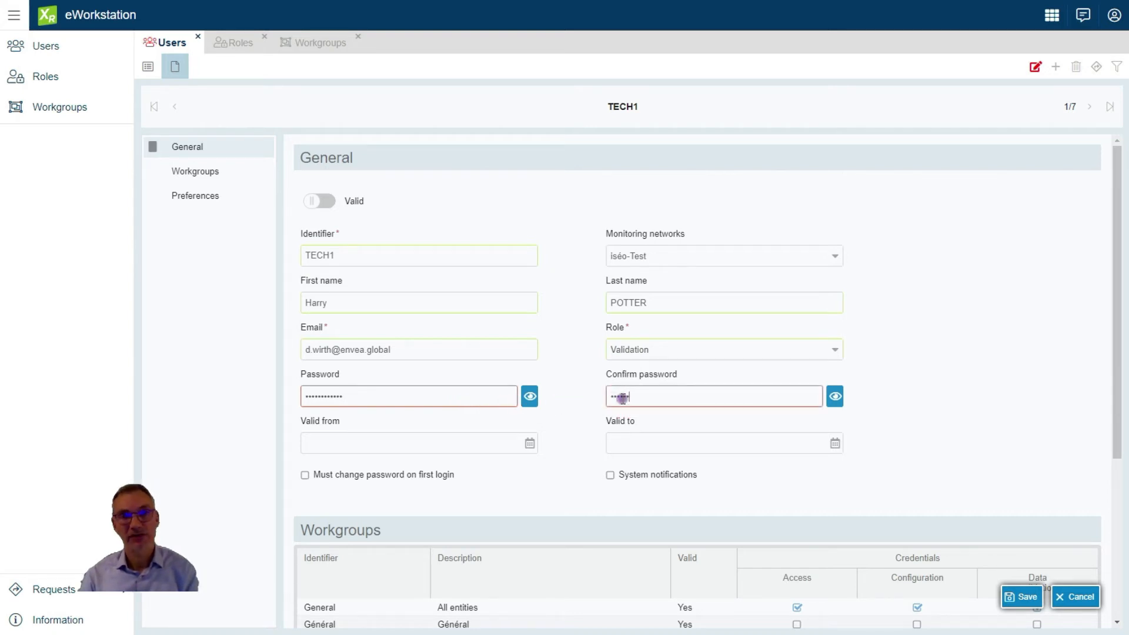
{"action": "type", "text": "a"}
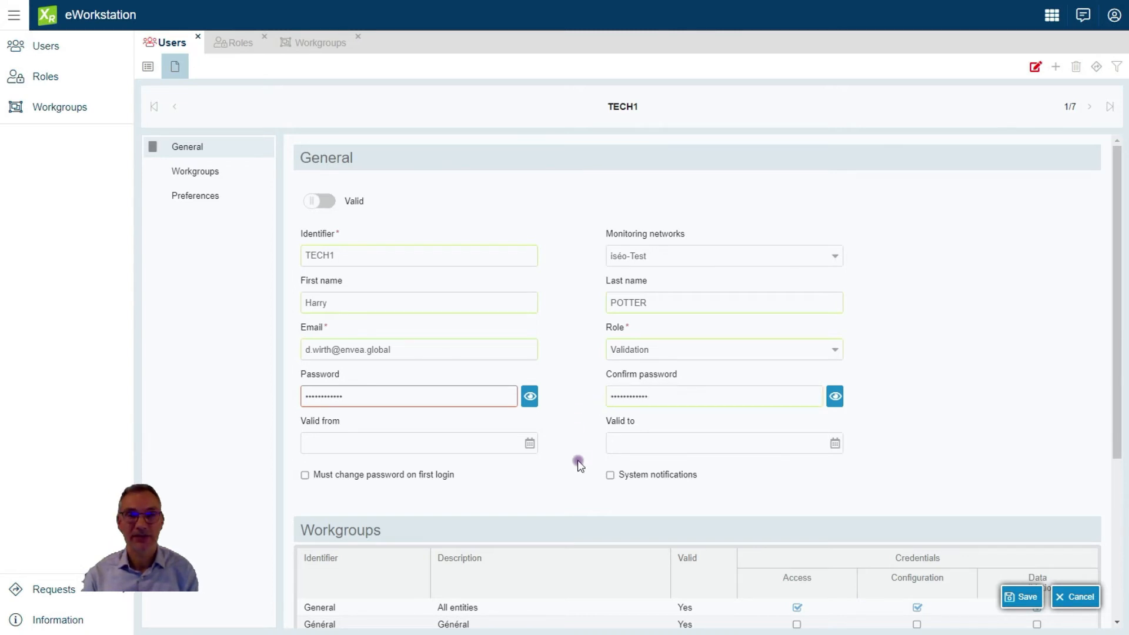
{"action": "scroll", "coordinate": [580, 465], "scroll_direction": "down", "scroll_amount": 1}
{"action": "scroll", "coordinate": [579, 466], "scroll_direction": "down", "scroll_amount": 1}
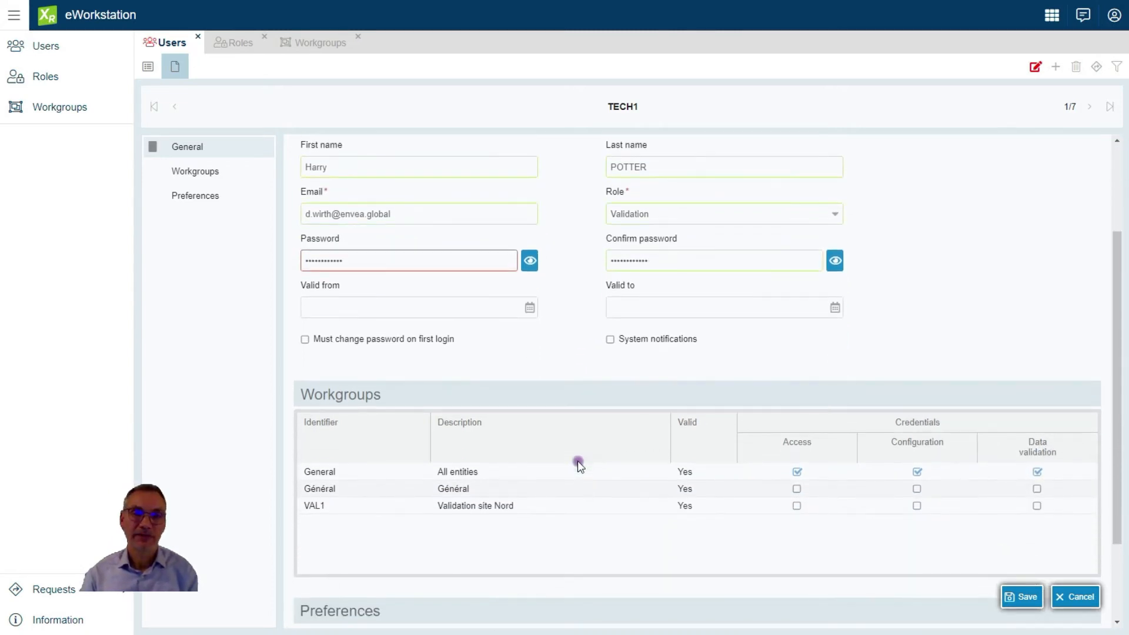
{"action": "scroll", "coordinate": [579, 466], "scroll_direction": "down", "scroll_amount": 1}
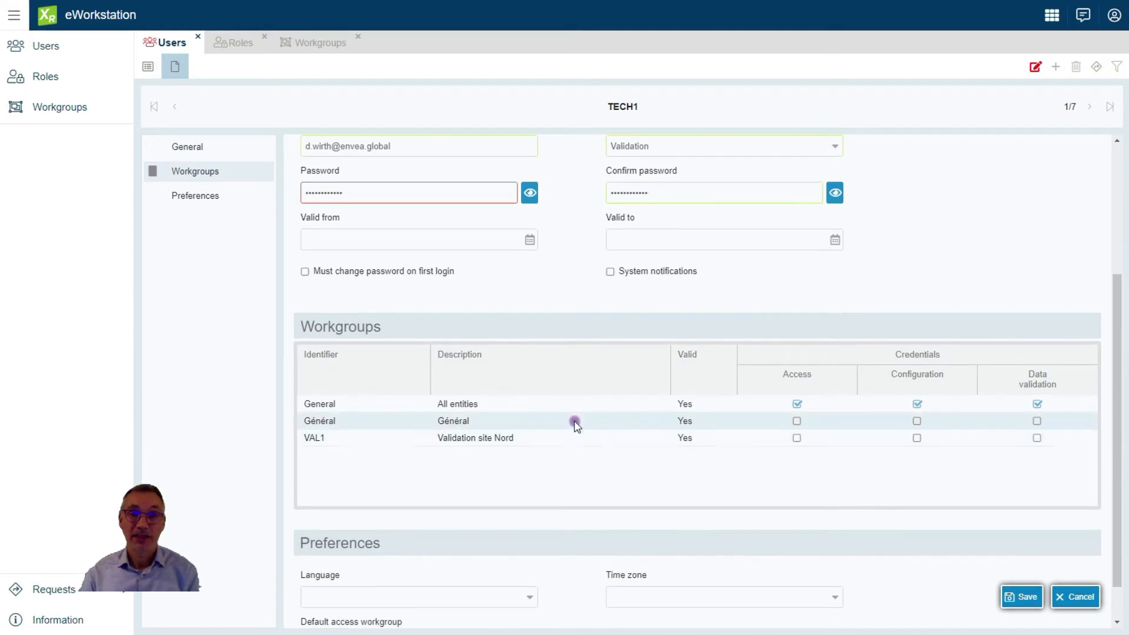
Set the user's interface language to English
{"action": "scroll", "coordinate": [577, 481], "scroll_direction": "down", "scroll_amount": 1}
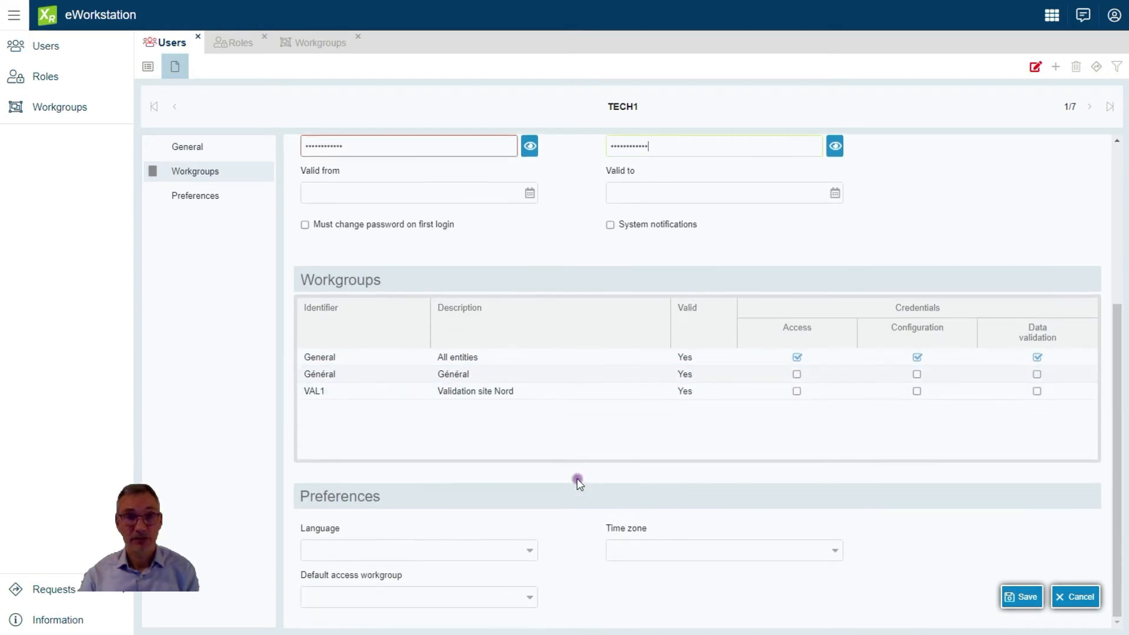
{"action": "left_click", "coordinate": [532, 550]}
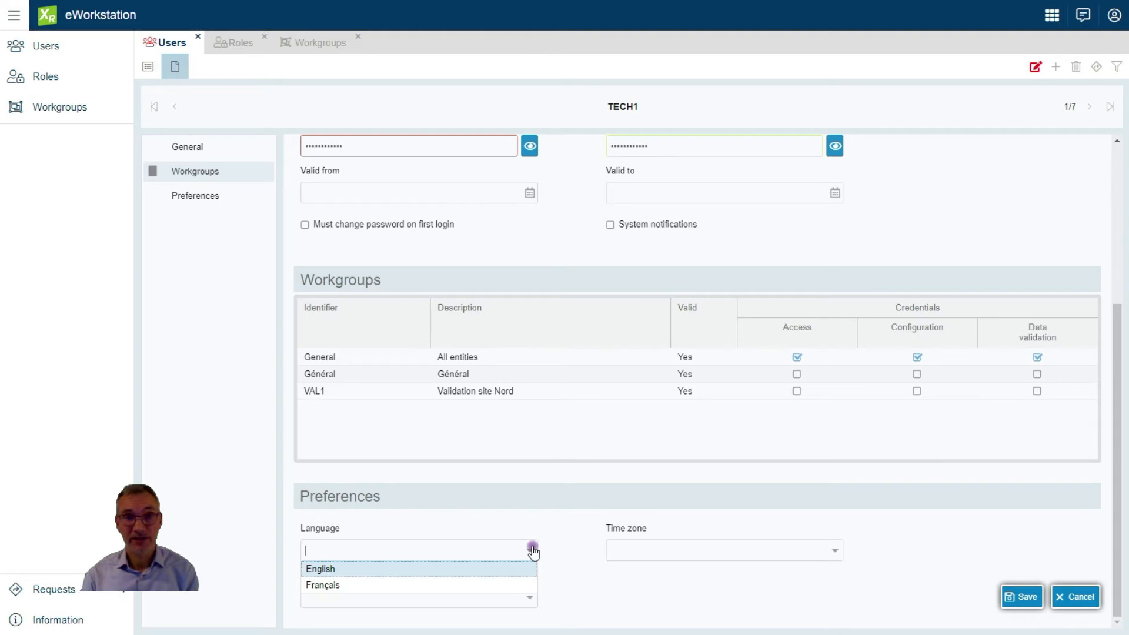
{"action": "left_click", "coordinate": [482, 570]}
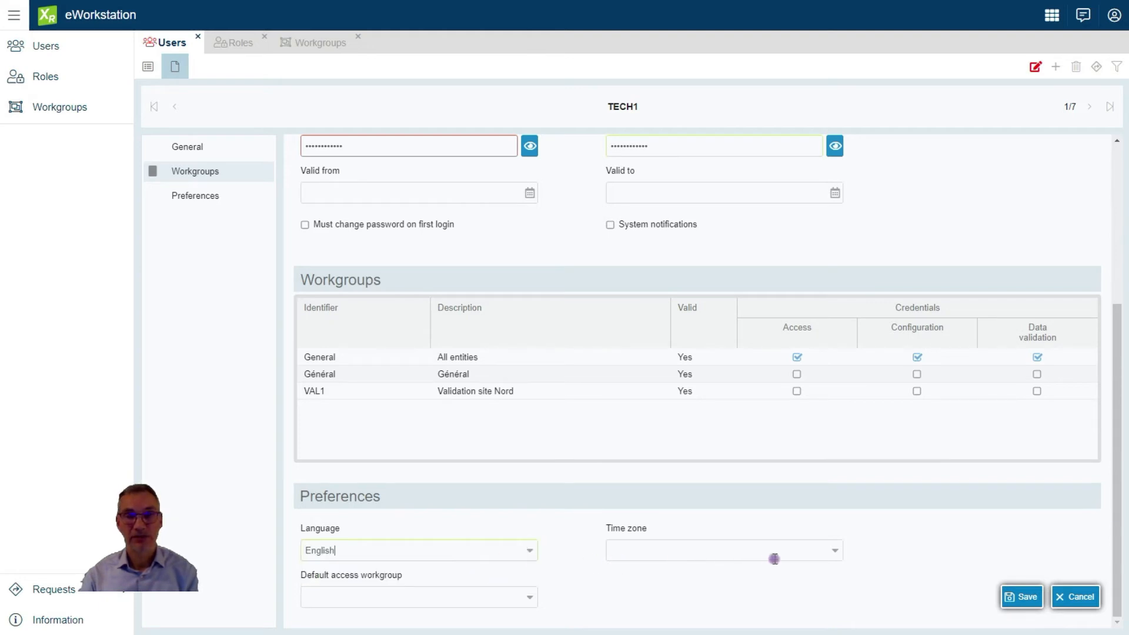
Set the time zone to Europe/Paris and the default access workgroup to General
{"action": "left_click", "coordinate": [835, 552]}
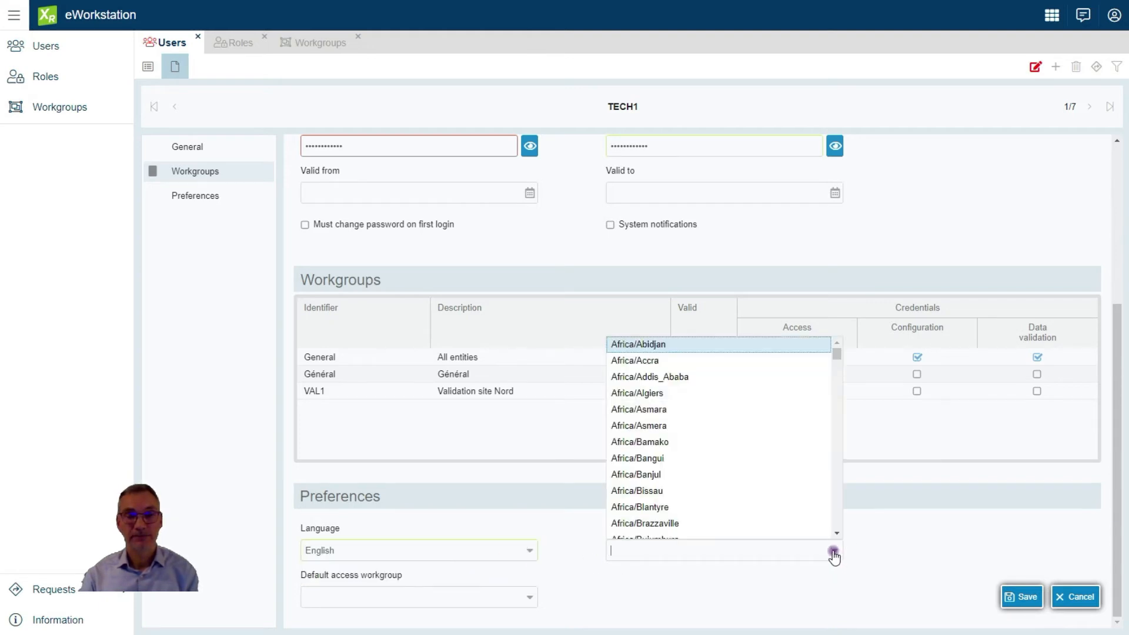
{"action": "left_click_drag", "start_coordinate": [835, 356], "coordinate": [826, 485]}
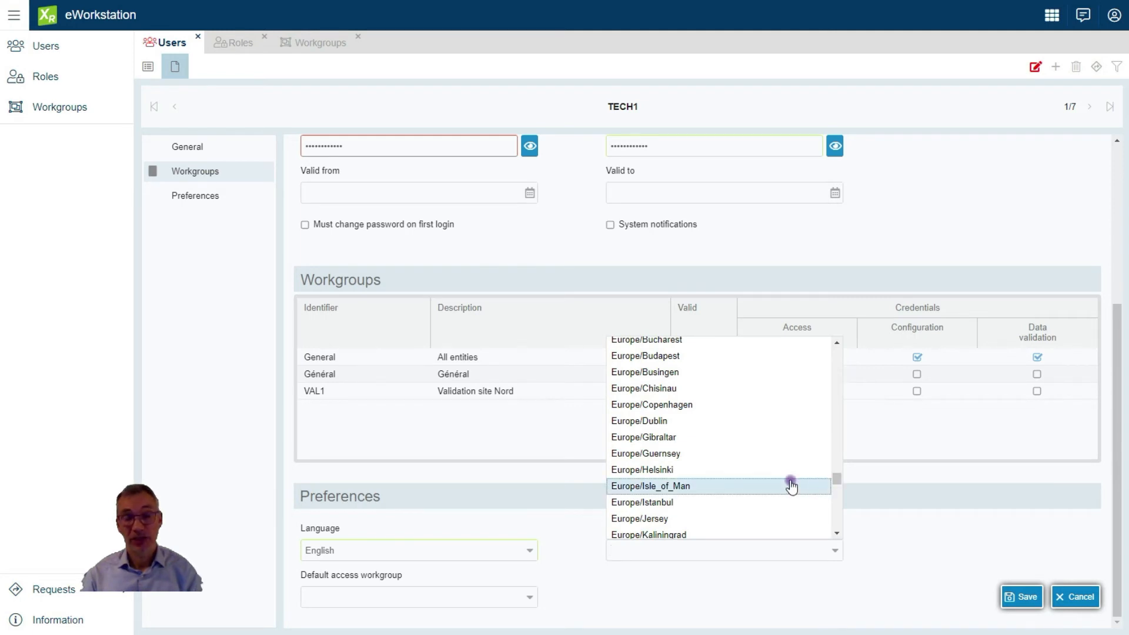
{"action": "scroll", "coordinate": [792, 485], "scroll_direction": "up", "scroll_amount": 1}
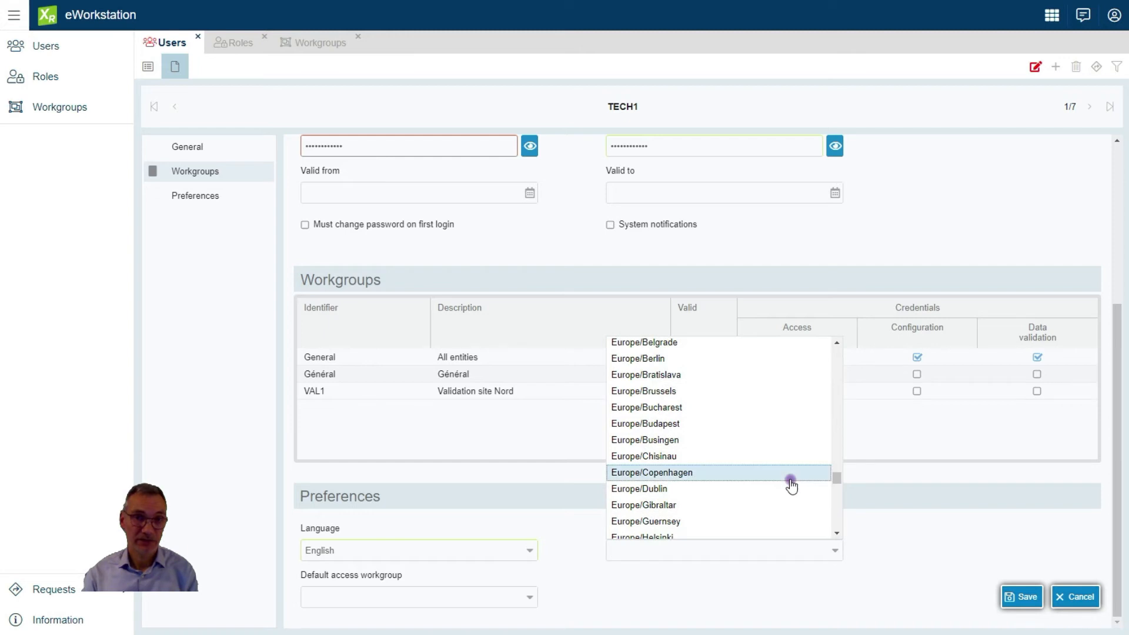
{"action": "scroll", "coordinate": [792, 486], "scroll_direction": "up", "scroll_amount": 2}
{"action": "scroll", "coordinate": [792, 486], "scroll_direction": "down", "scroll_amount": 6}
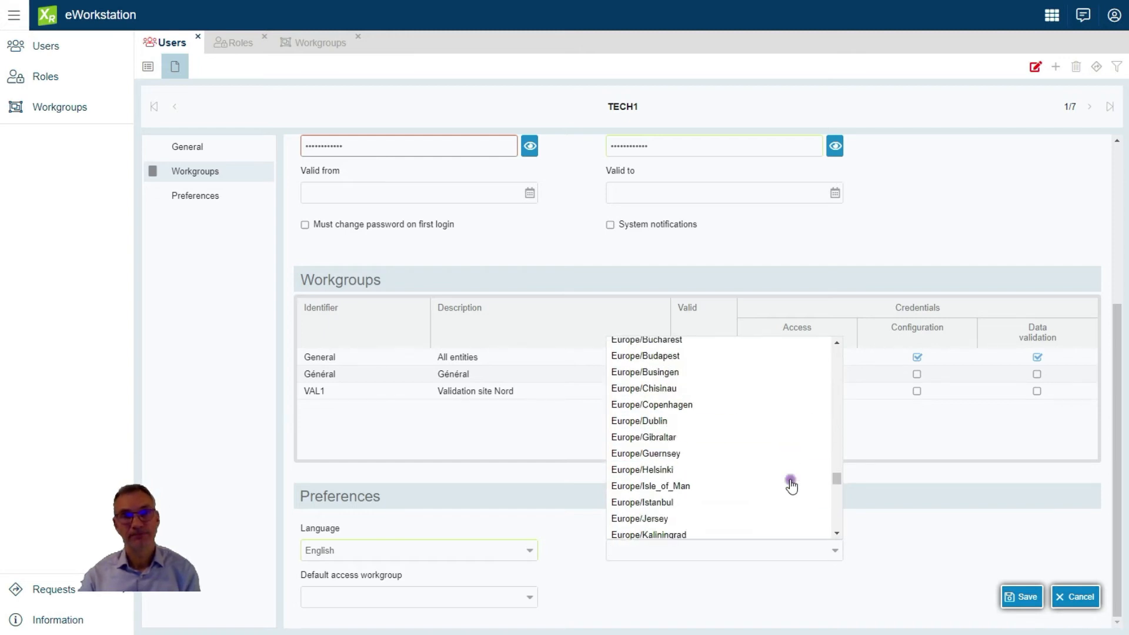
{"action": "scroll", "coordinate": [792, 486], "scroll_direction": "down", "scroll_amount": 2}
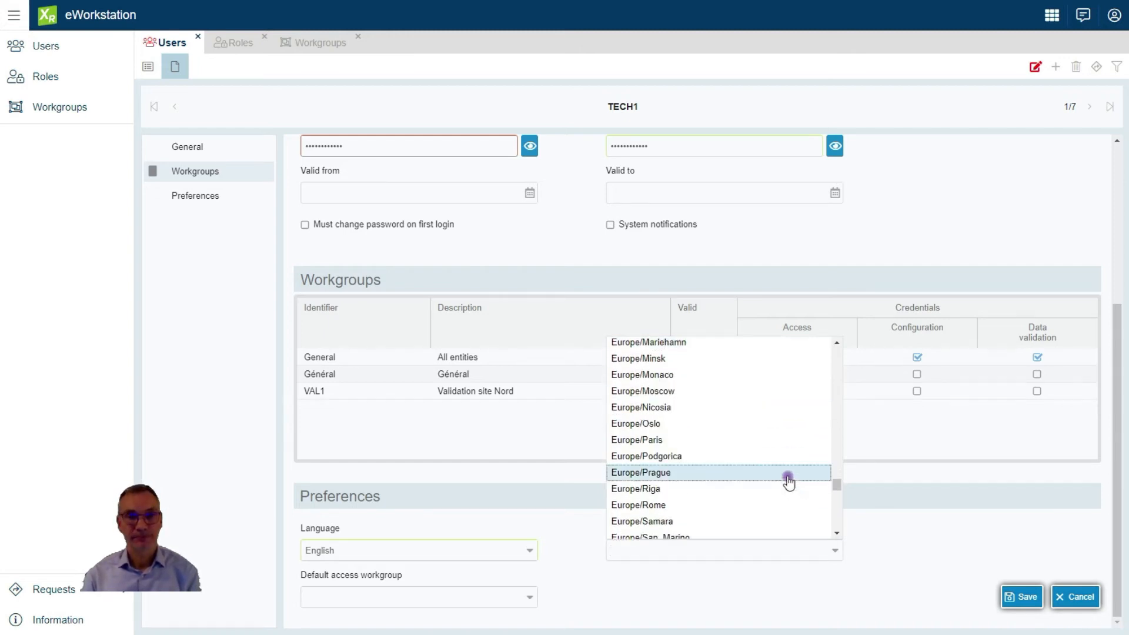
{"action": "left_click", "coordinate": [749, 442]}
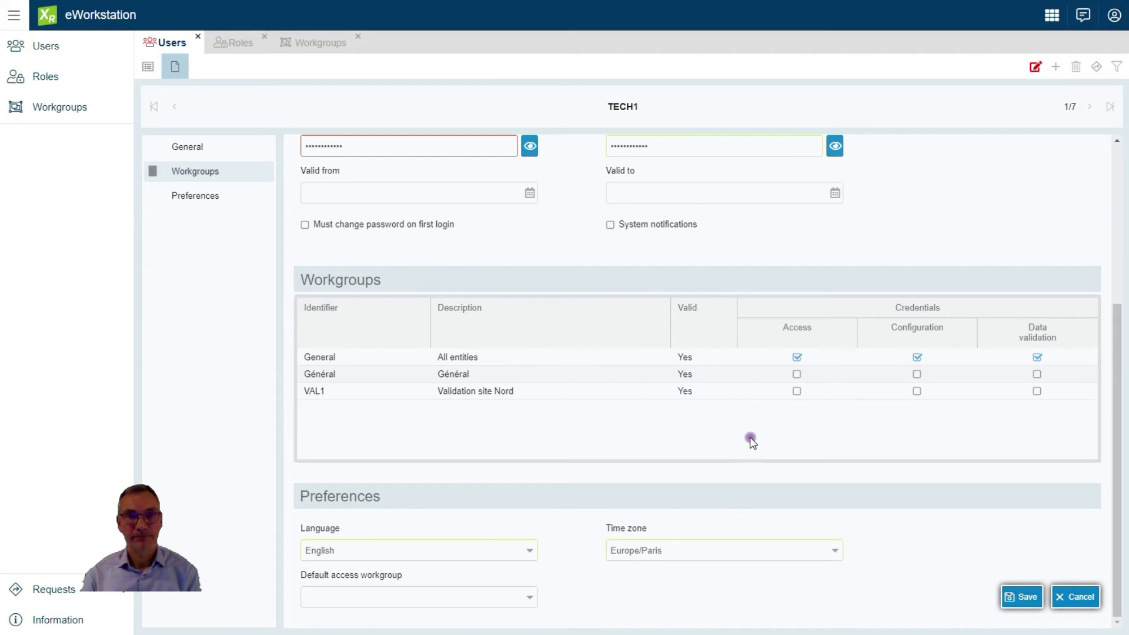
{"action": "left_click", "coordinate": [530, 598]}
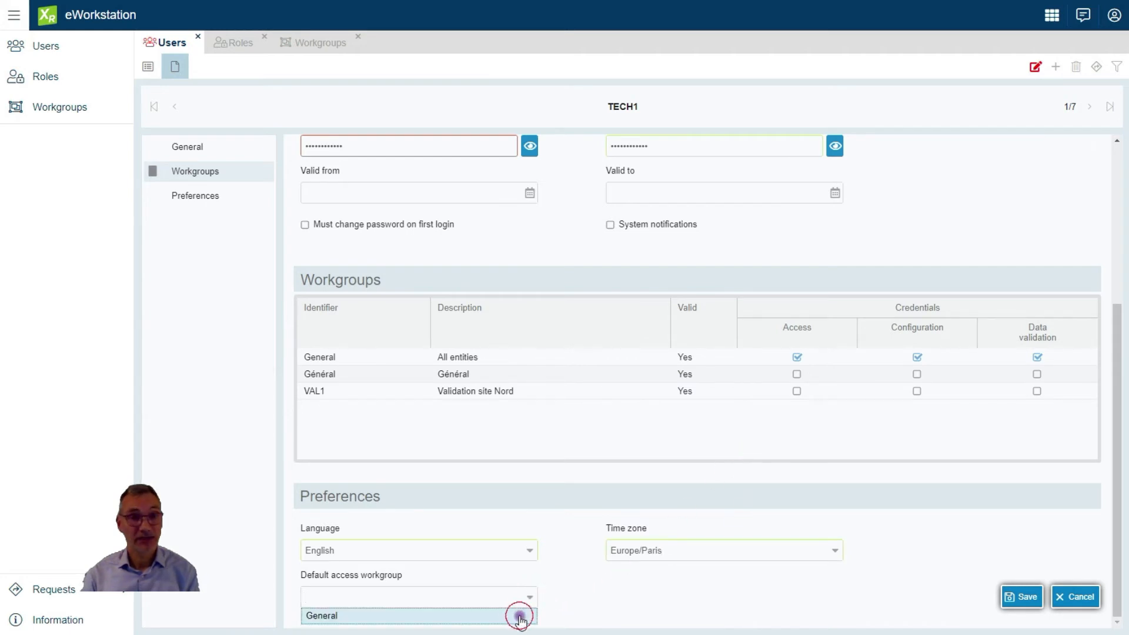
{"action": "left_click", "coordinate": [518, 615]}
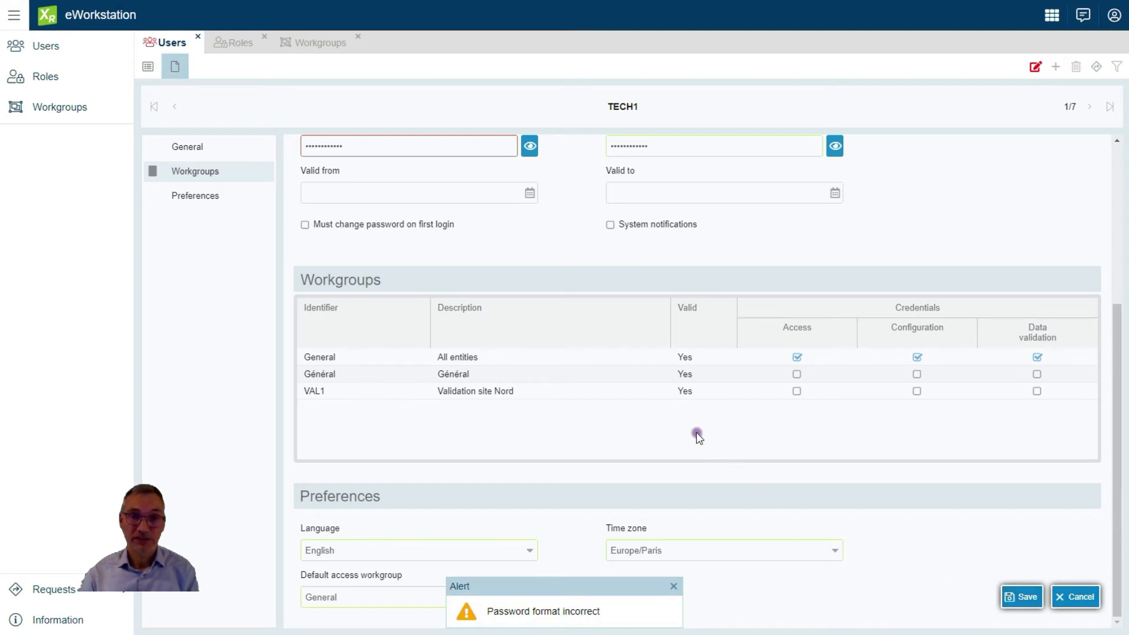
Replace the password and its confirmation with a correctly formatted value
{"action": "scroll", "coordinate": [698, 436], "scroll_direction": "up", "scroll_amount": 1}
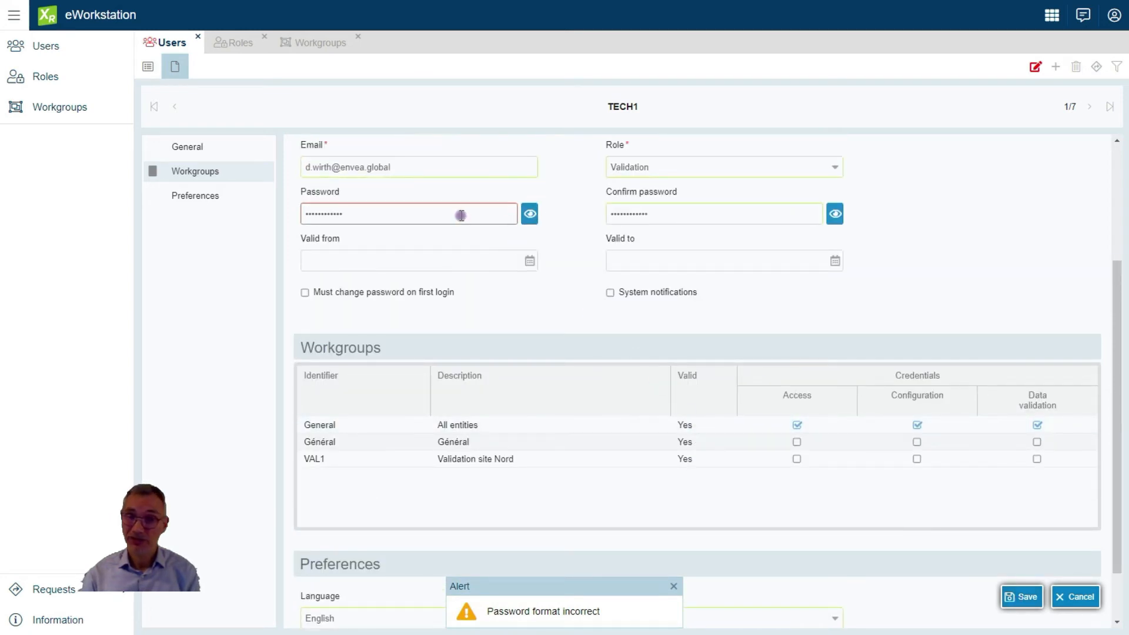
{"action": "mouse_move", "coordinate": [470, 213]}
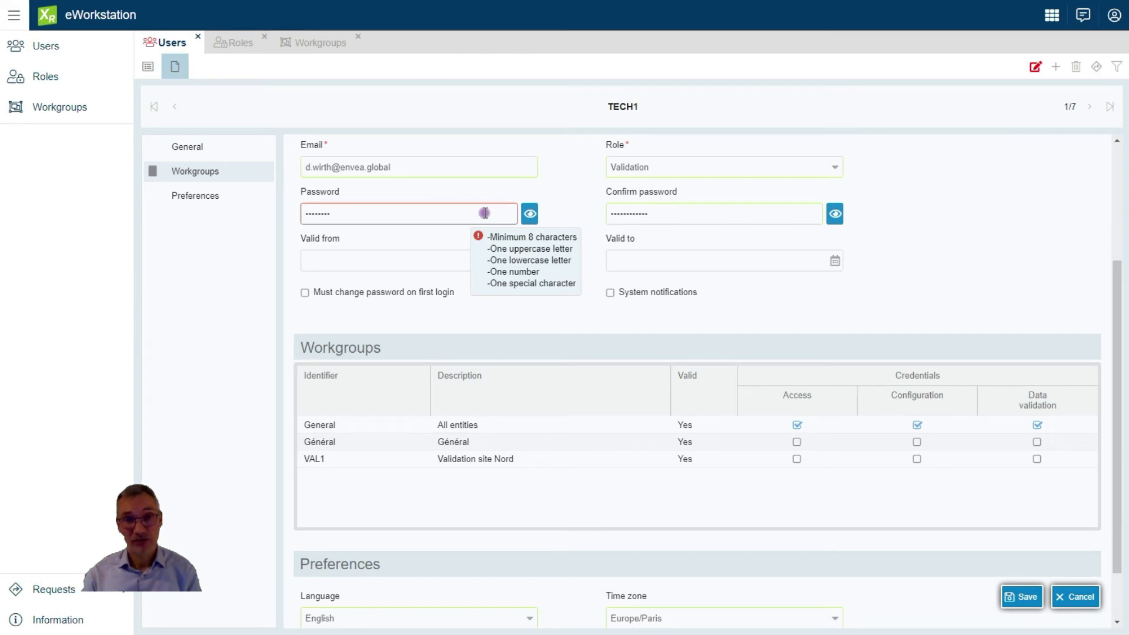
{"action": "key", "text": "BackSpace"}
{"action": "key", "text": "BackSpace"}
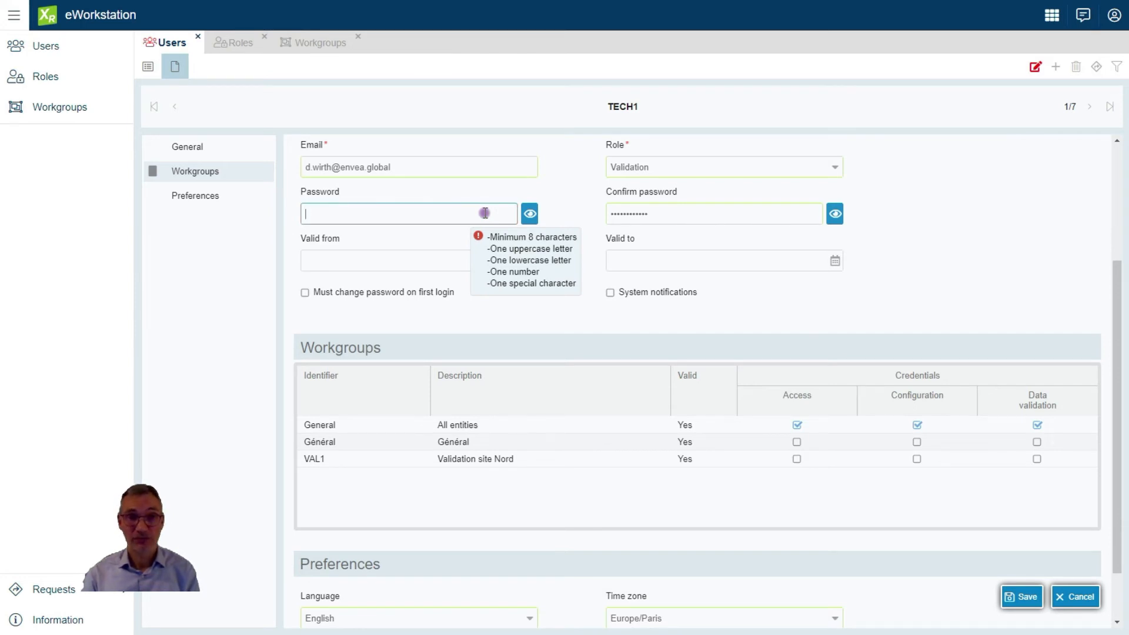
{"action": "type", "text": "P"}
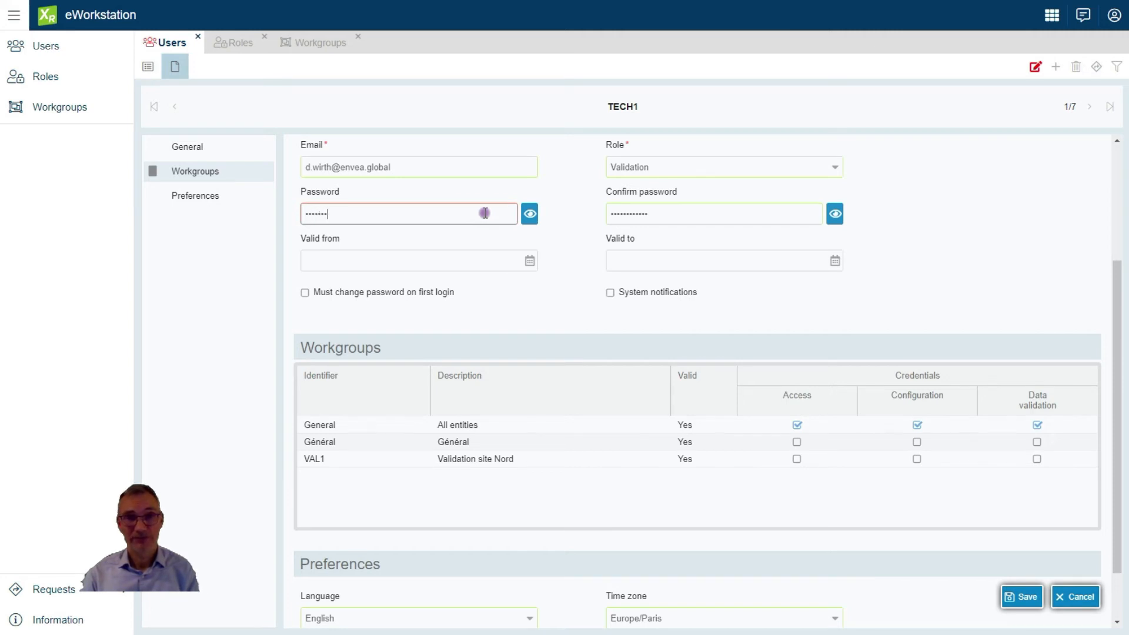
{"action": "type", "text": "!"}
{"action": "left_click_drag", "start_coordinate": [638, 213], "coordinate": [591, 213]}
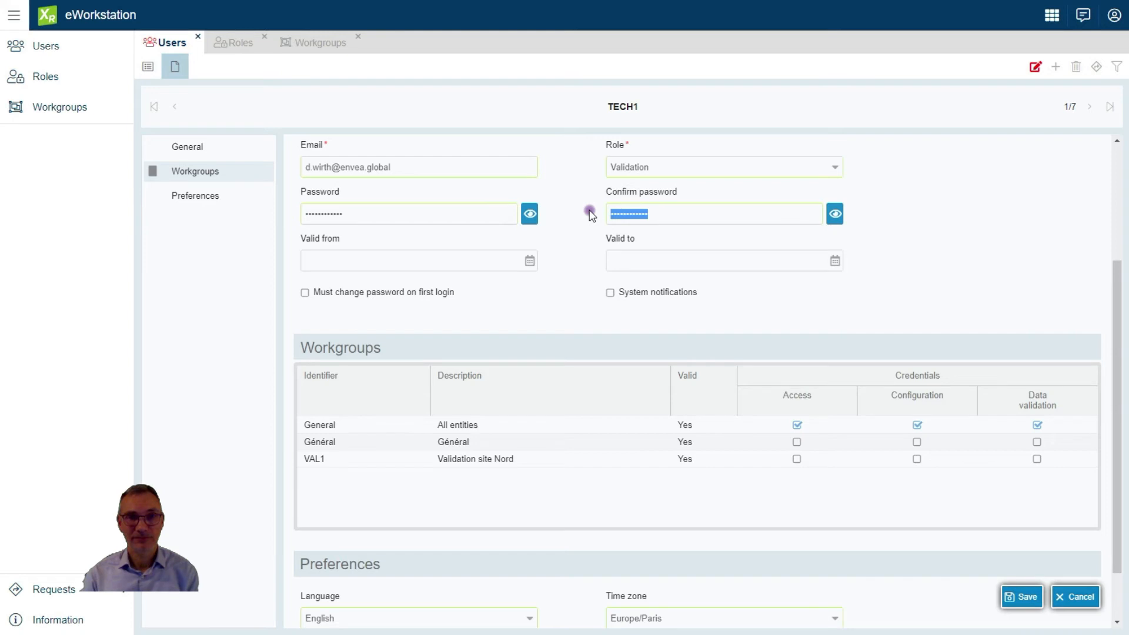
{"action": "type", "text": "P"}
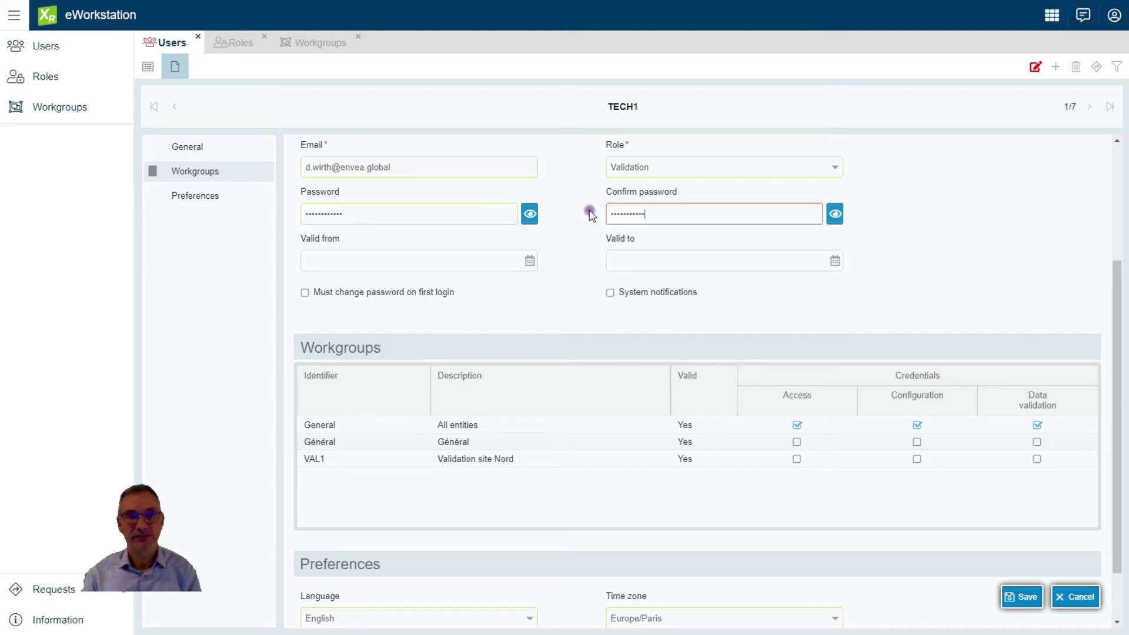
{"action": "type", "text": "!"}
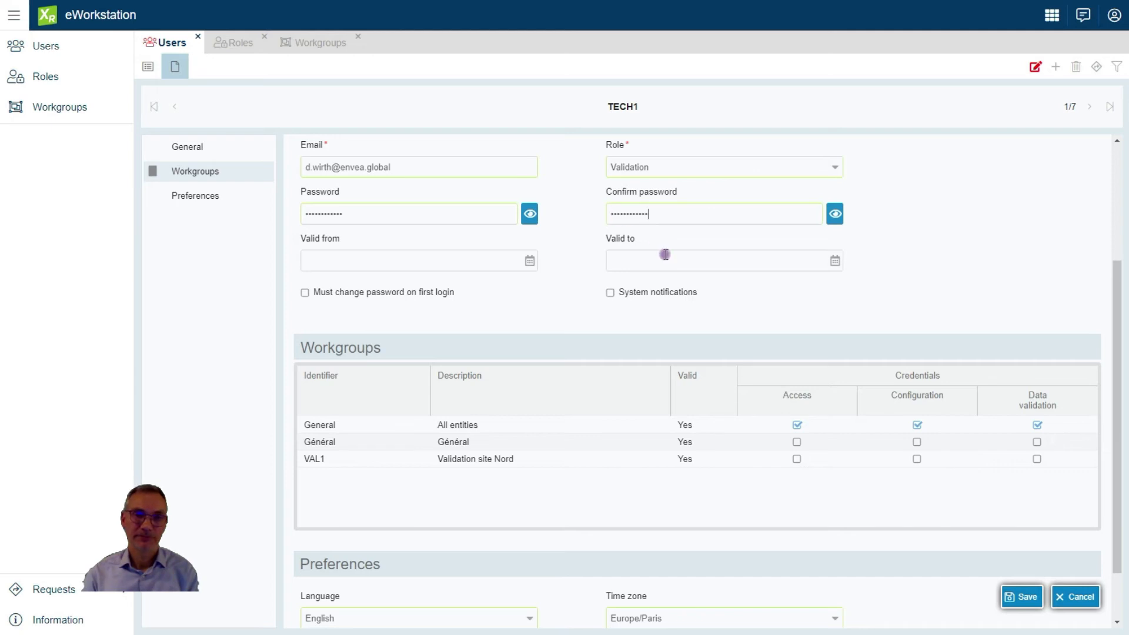
Reselect General as the default access workgroup and save the TECH1 user
{"action": "scroll", "coordinate": [965, 535], "scroll_direction": "down", "scroll_amount": 2}
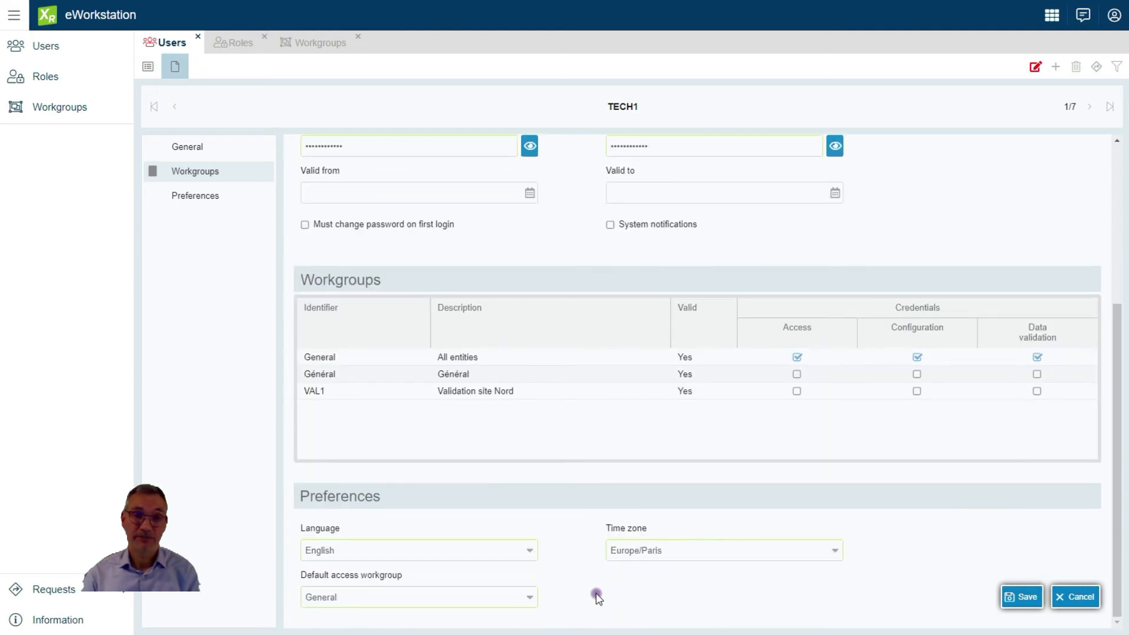
{"action": "left_click", "coordinate": [531, 599]}
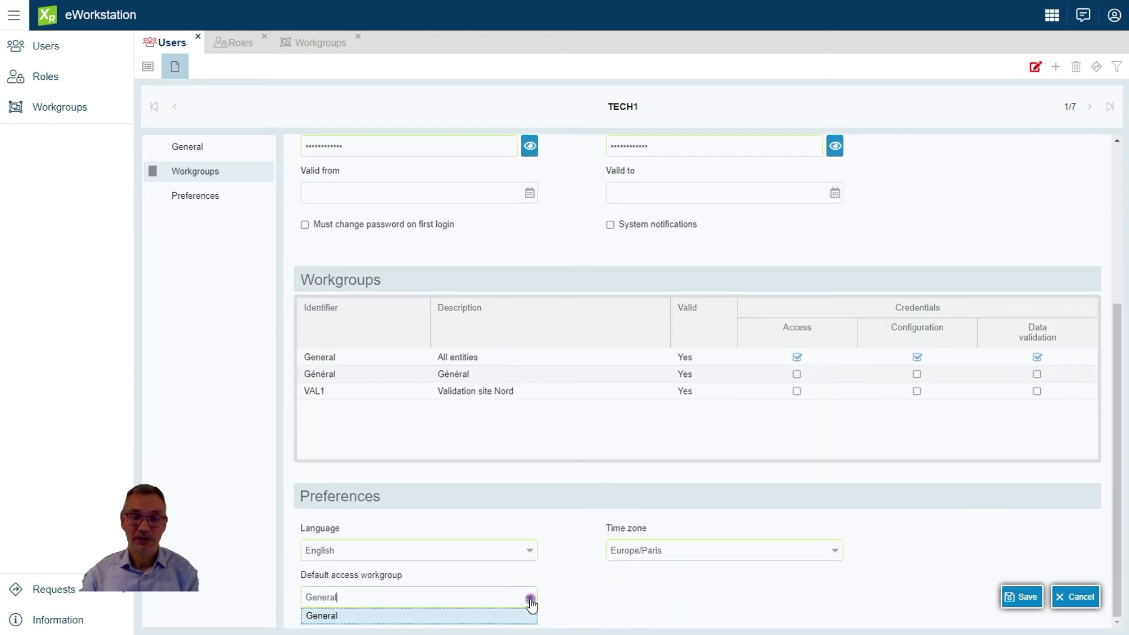
{"action": "left_click", "coordinate": [510, 615]}
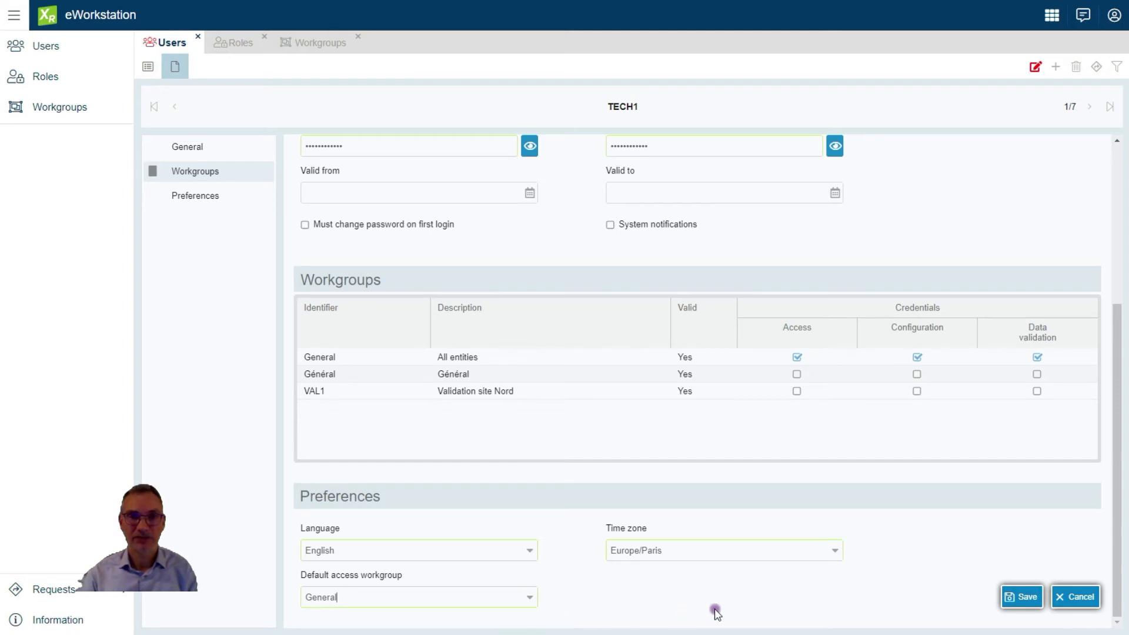
{"action": "left_click", "coordinate": [1024, 599]}
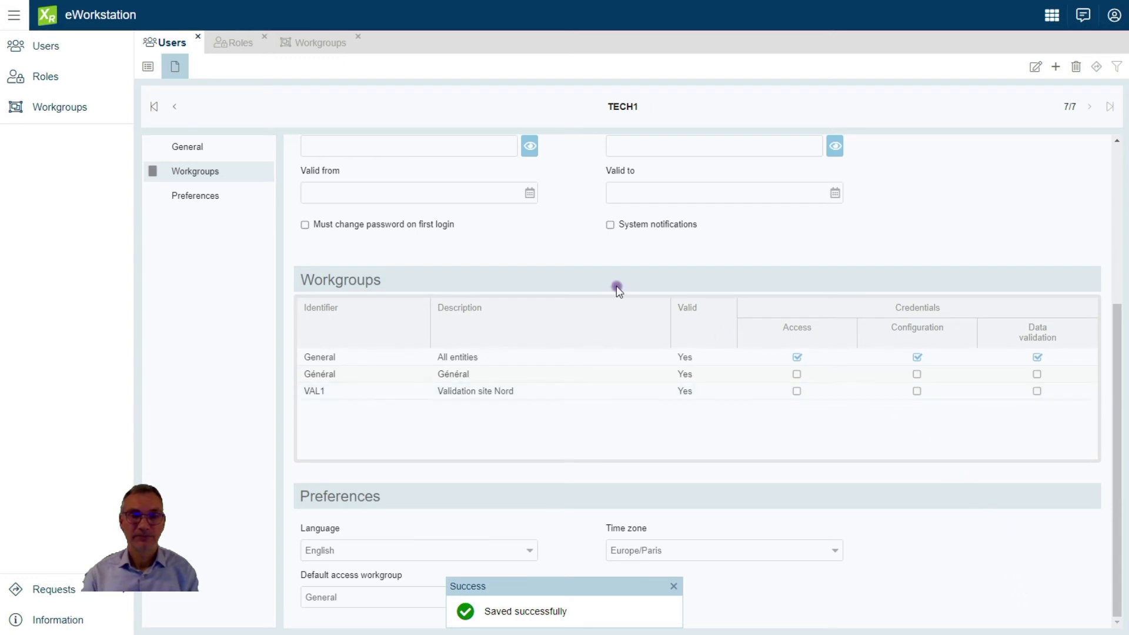
Leave the user record and list all workgroups, showing Général and VAL1
{"action": "left_click", "coordinate": [149, 69]}
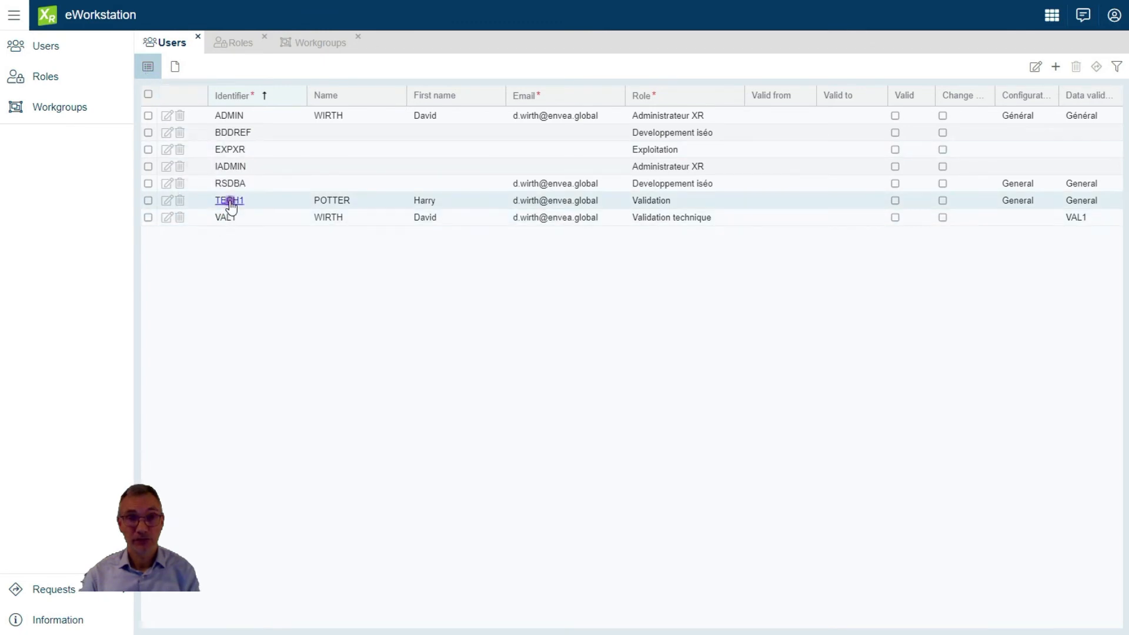
{"action": "left_click", "coordinate": [320, 47]}
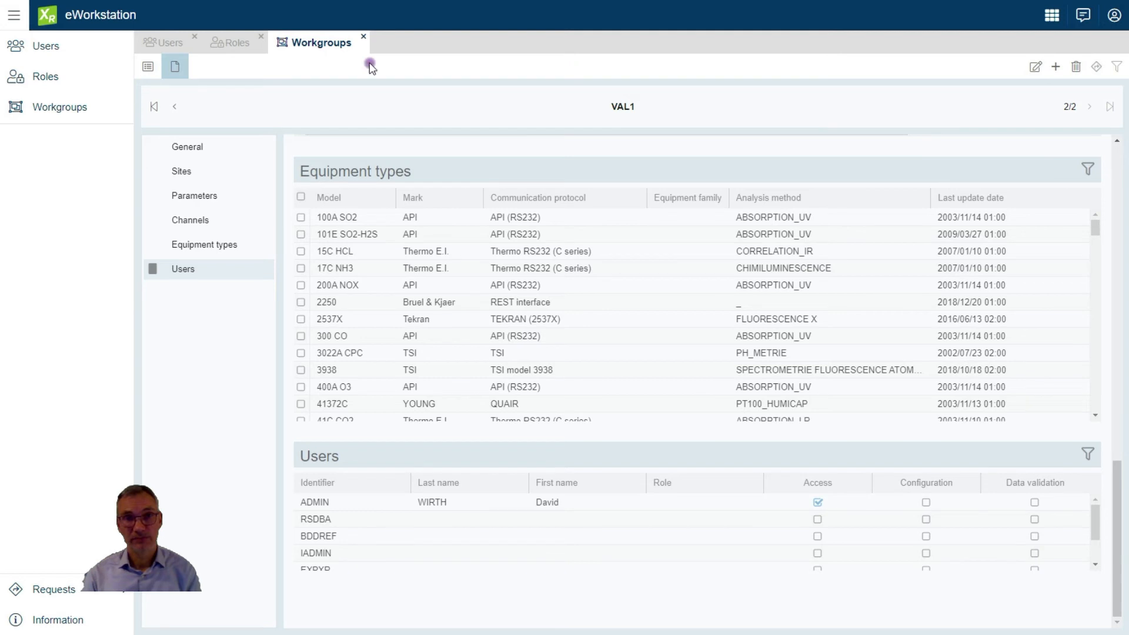
{"action": "left_click", "coordinate": [150, 69]}
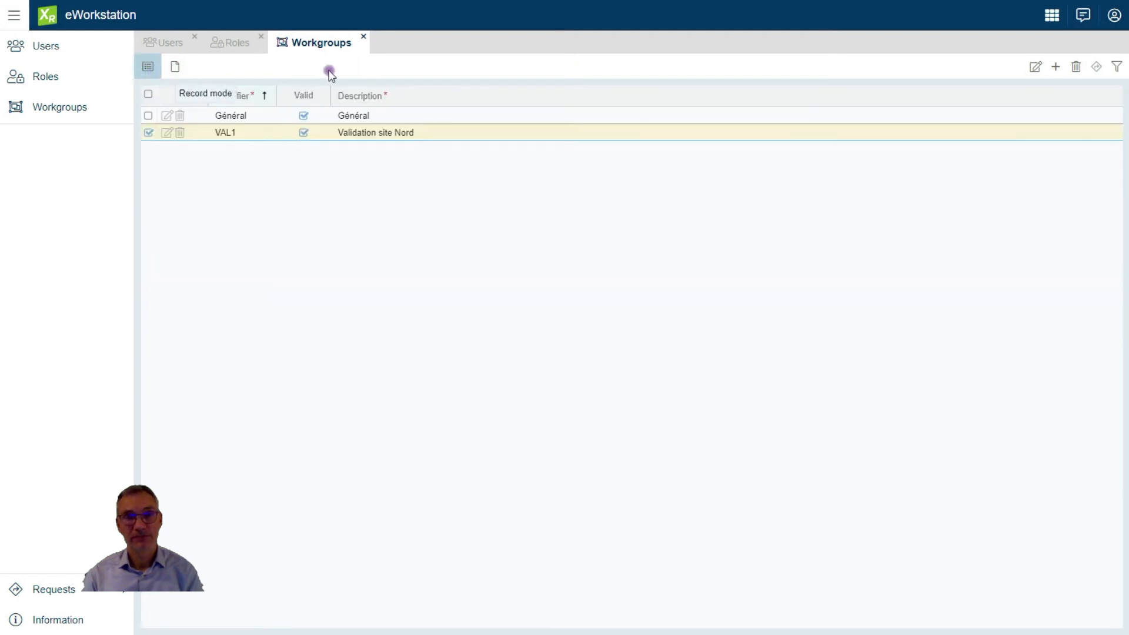
Create a workgroup VALT with description 'Technical validation' and save it
{"action": "left_click", "coordinate": [1057, 67]}
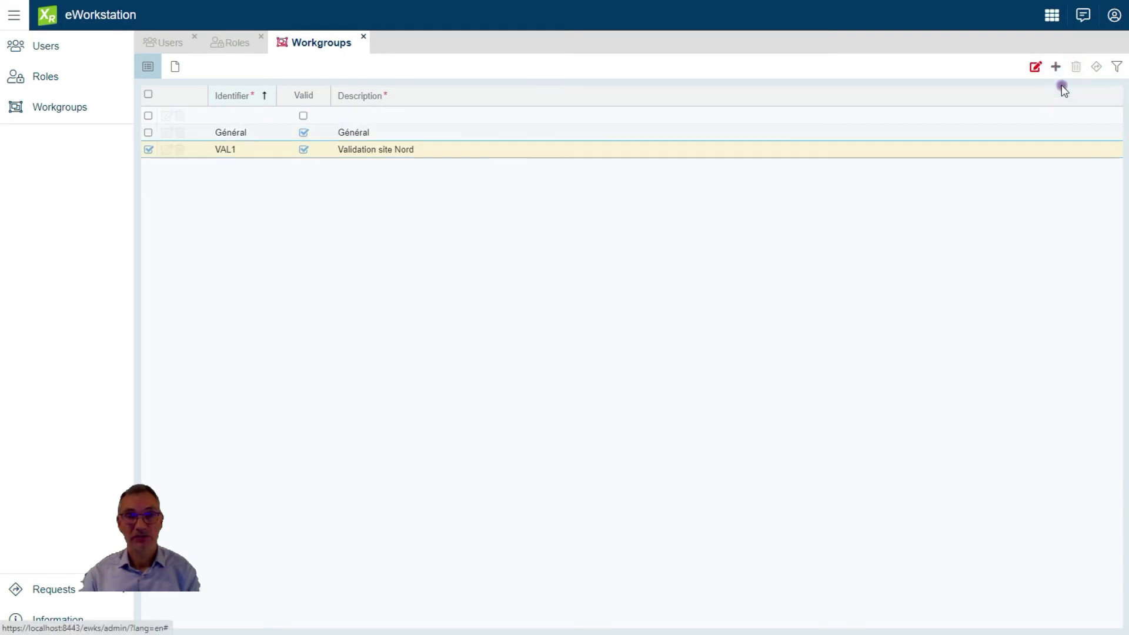
{"action": "left_click", "coordinate": [245, 115]}
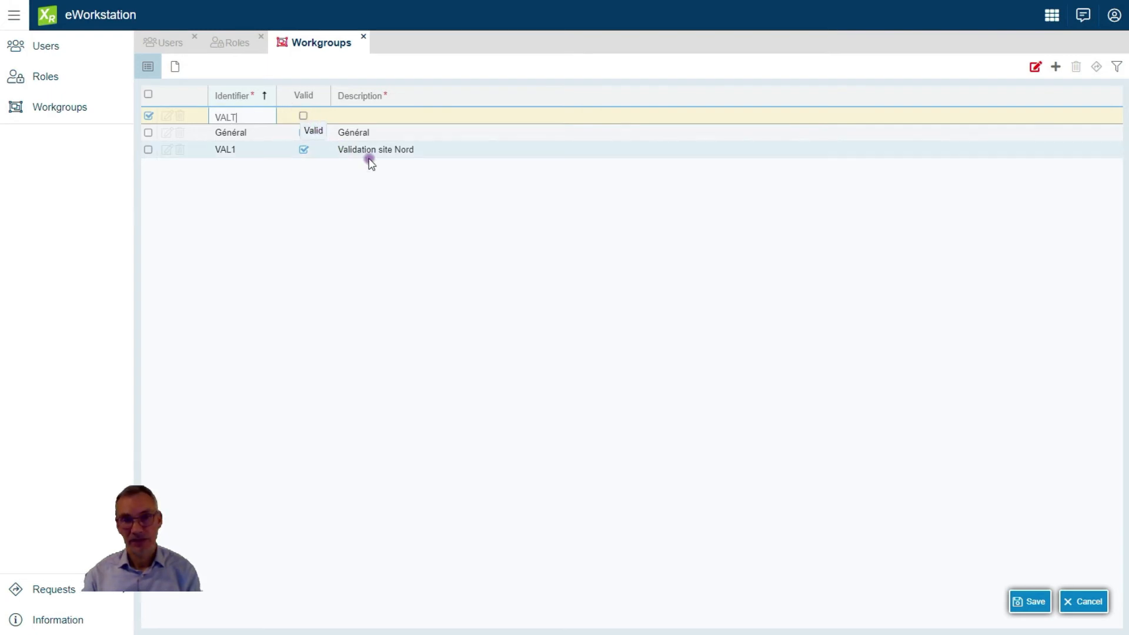
{"action": "left_click", "coordinate": [1015, 607]}
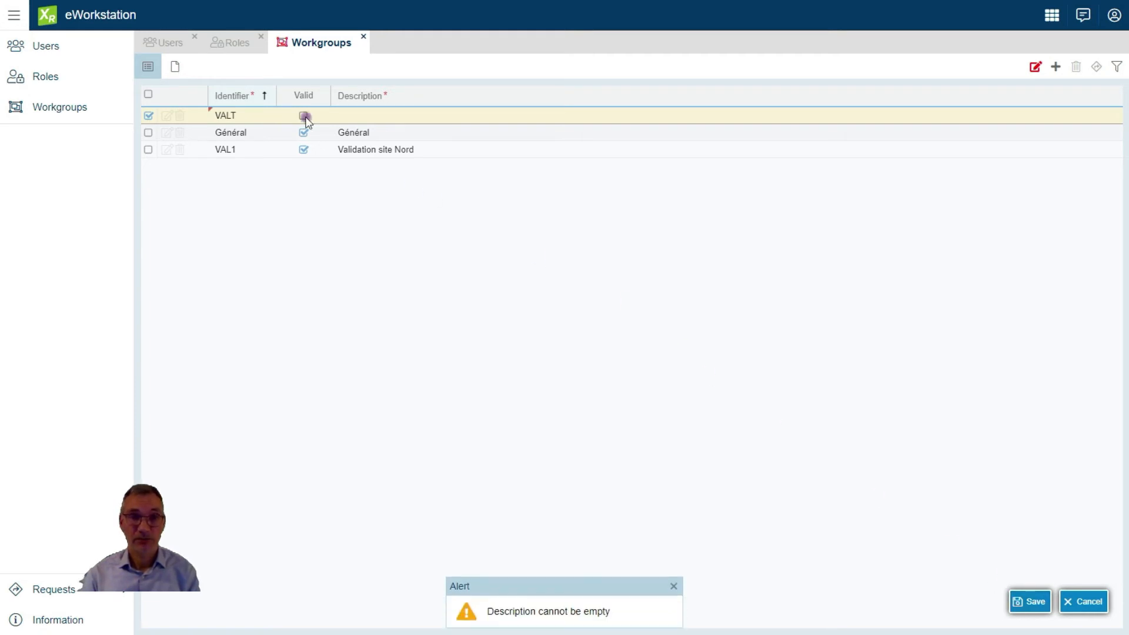
{"action": "left_click", "coordinate": [363, 114]}
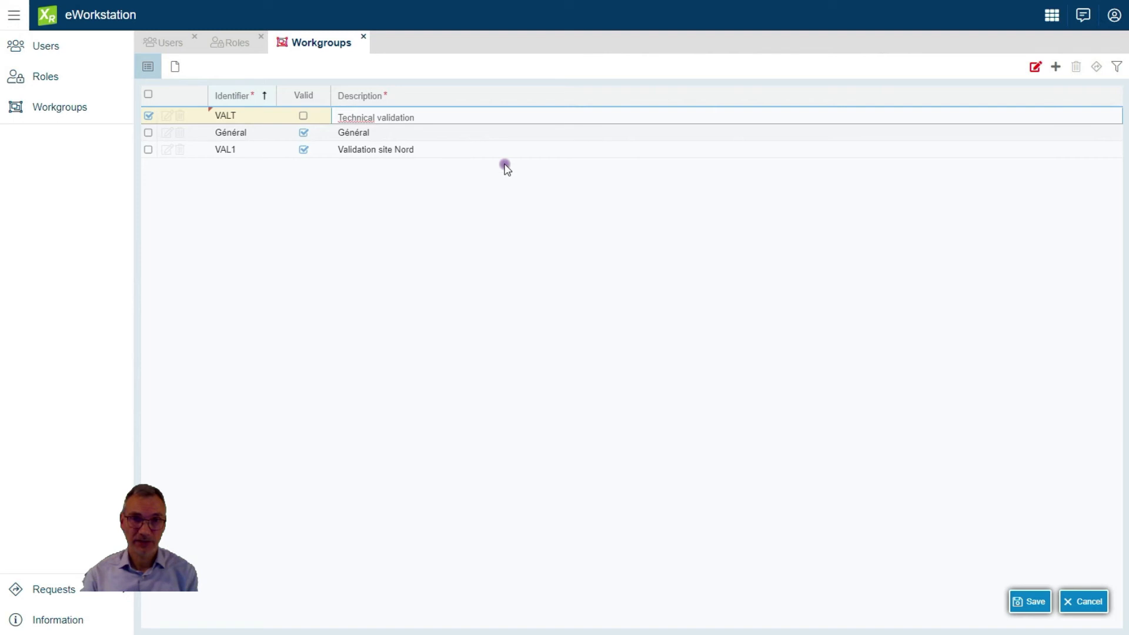
{"action": "left_click", "coordinate": [1031, 603]}
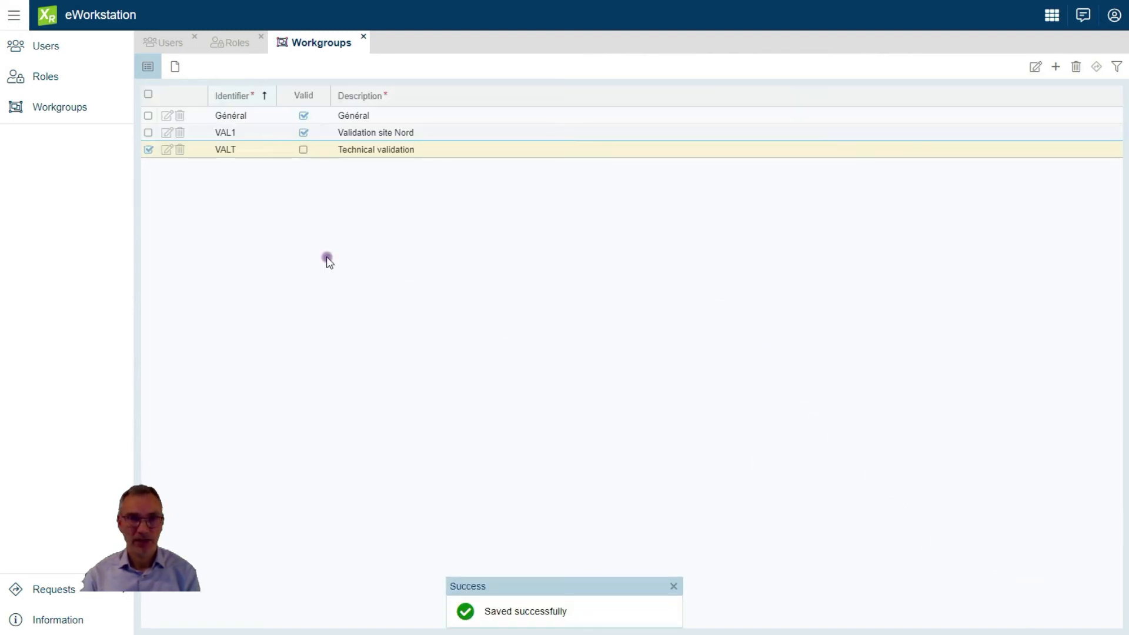
Open the VALT workgroup and show its general details with the Bayonne, Bidart and Cauneille sites
{"action": "left_click", "coordinate": [225, 150]}
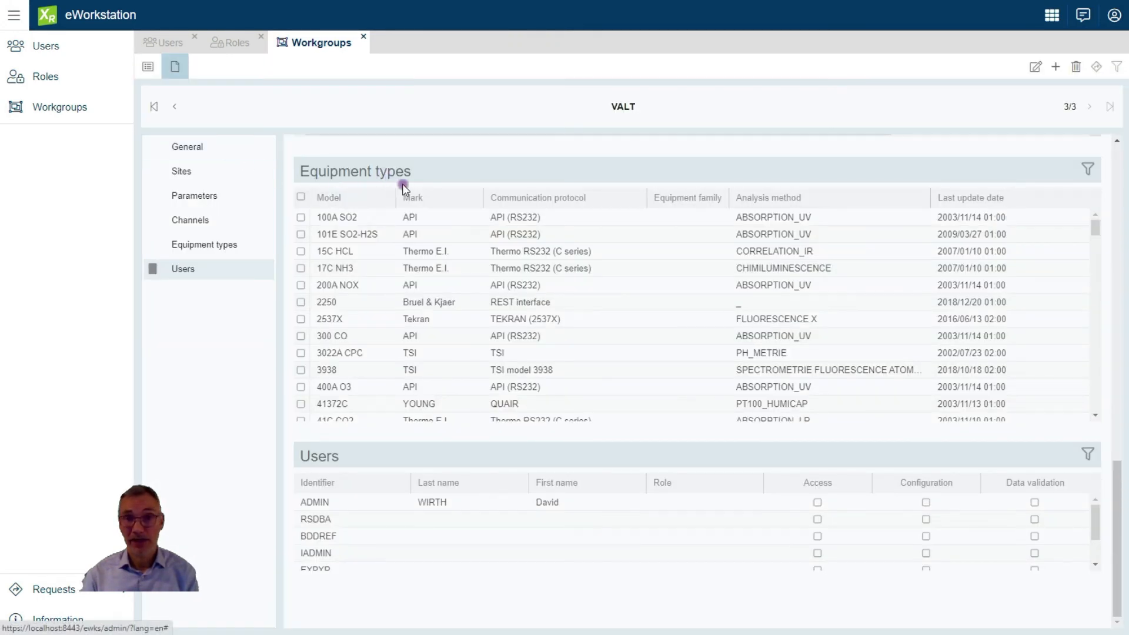
{"action": "left_click", "coordinate": [222, 148]}
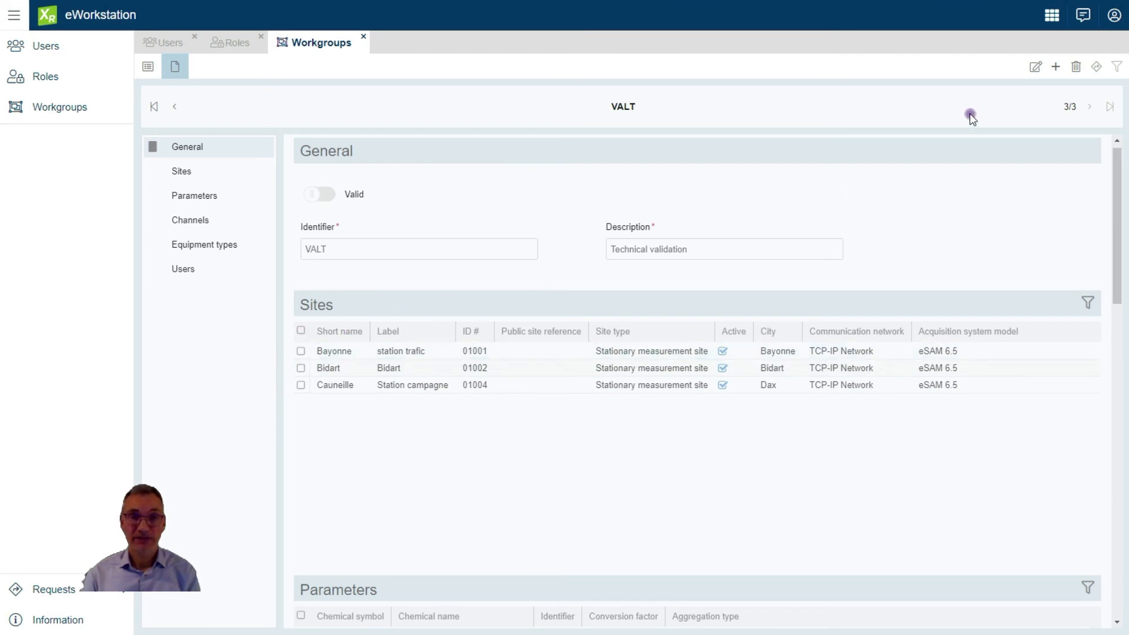
Edit the VALT workgroup and tick the Bayonne site
{"action": "left_click", "coordinate": [1037, 70]}
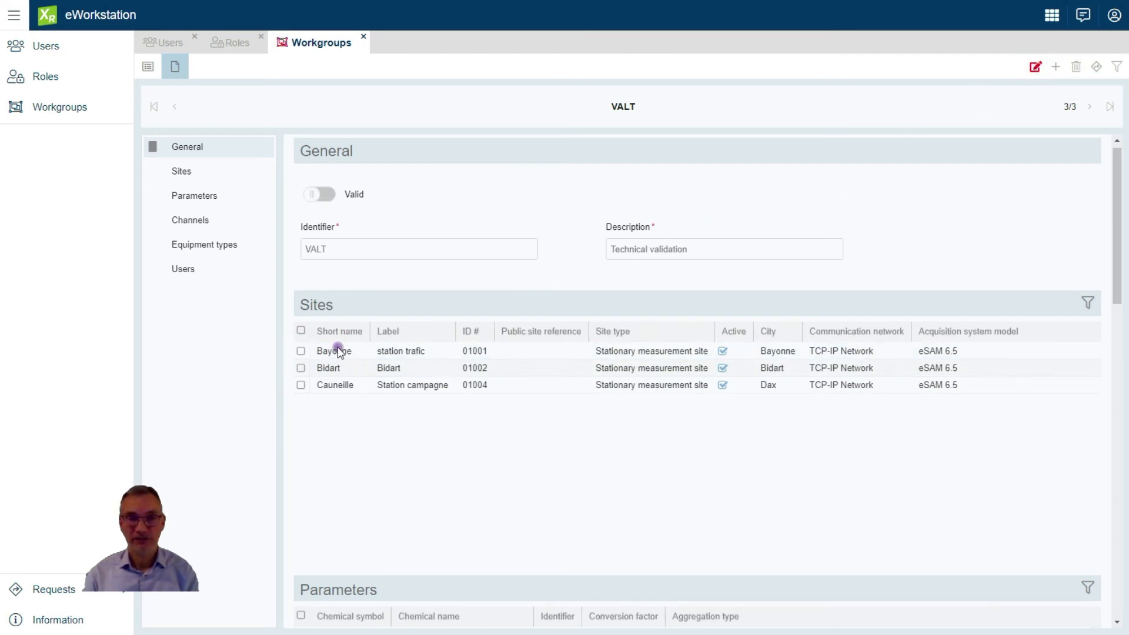
{"action": "left_click", "coordinate": [300, 352]}
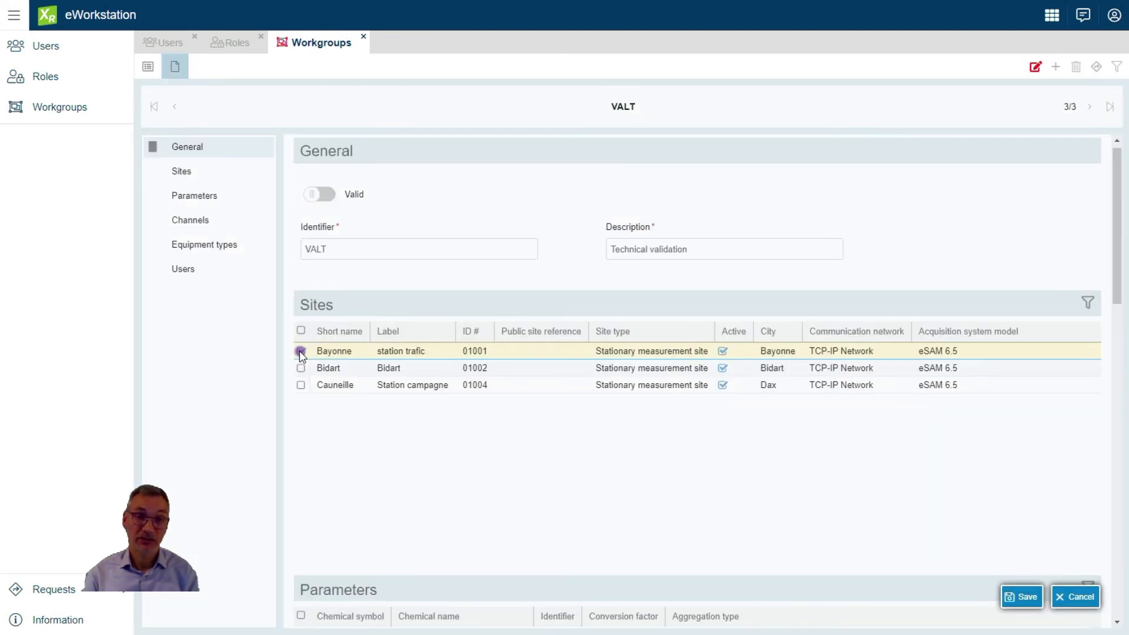
{"action": "left_click", "coordinate": [300, 352]}
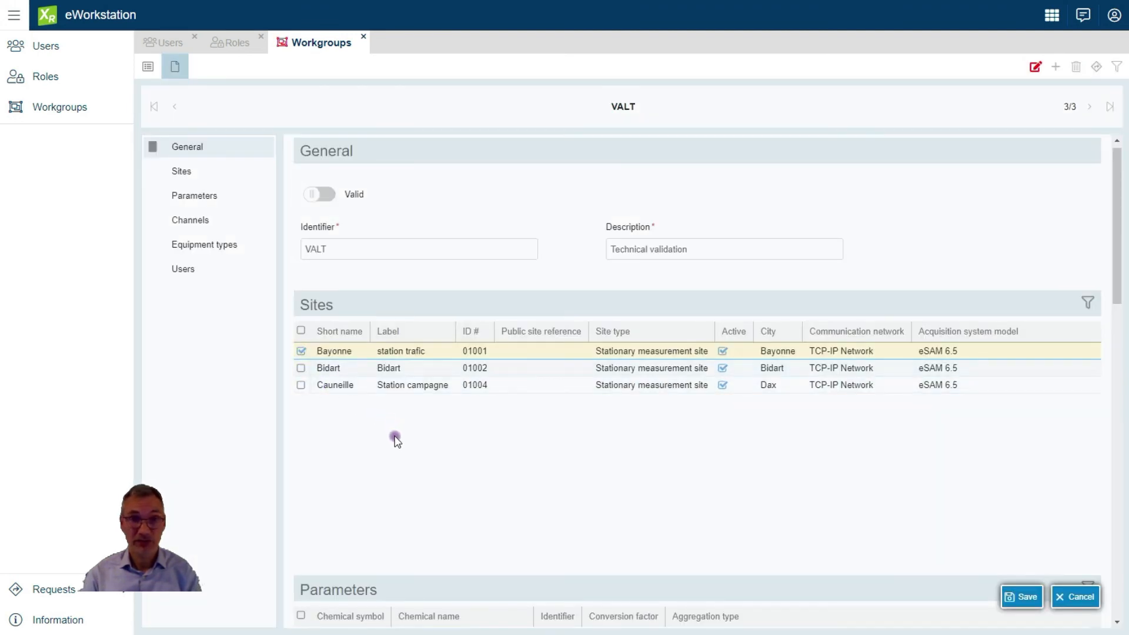
{"action": "scroll", "coordinate": [397, 440], "scroll_direction": "down", "scroll_amount": 4}
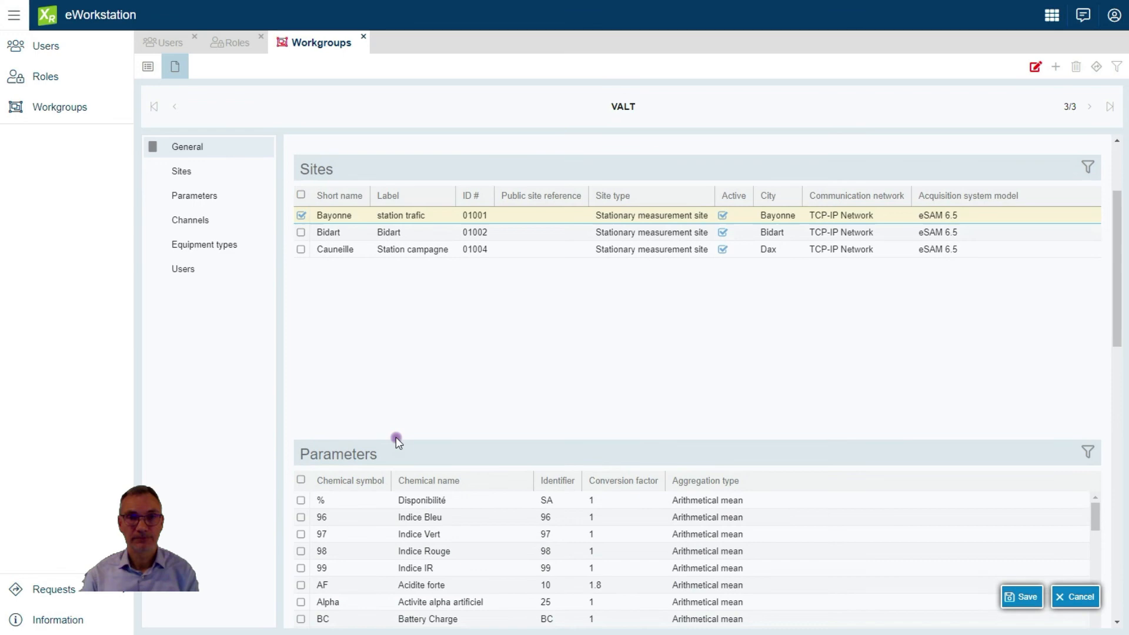
{"action": "scroll", "coordinate": [396, 436], "scroll_direction": "down", "scroll_amount": 5}
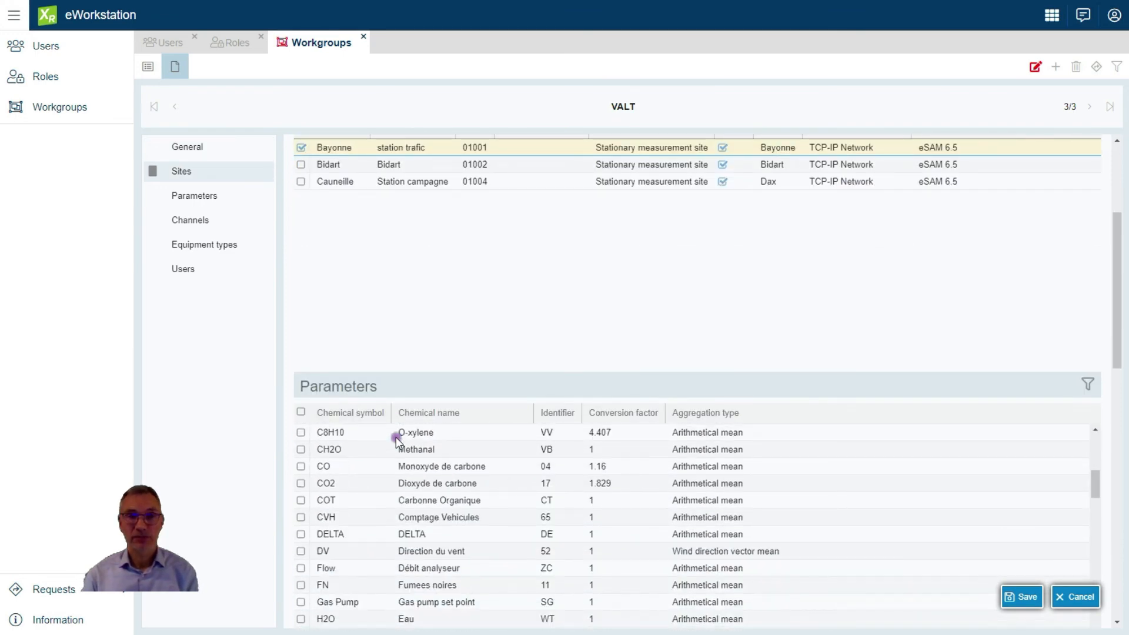
Give the technician user access and data validation rights in VALT, and save the workgroup
{"action": "left_click", "coordinate": [227, 196]}
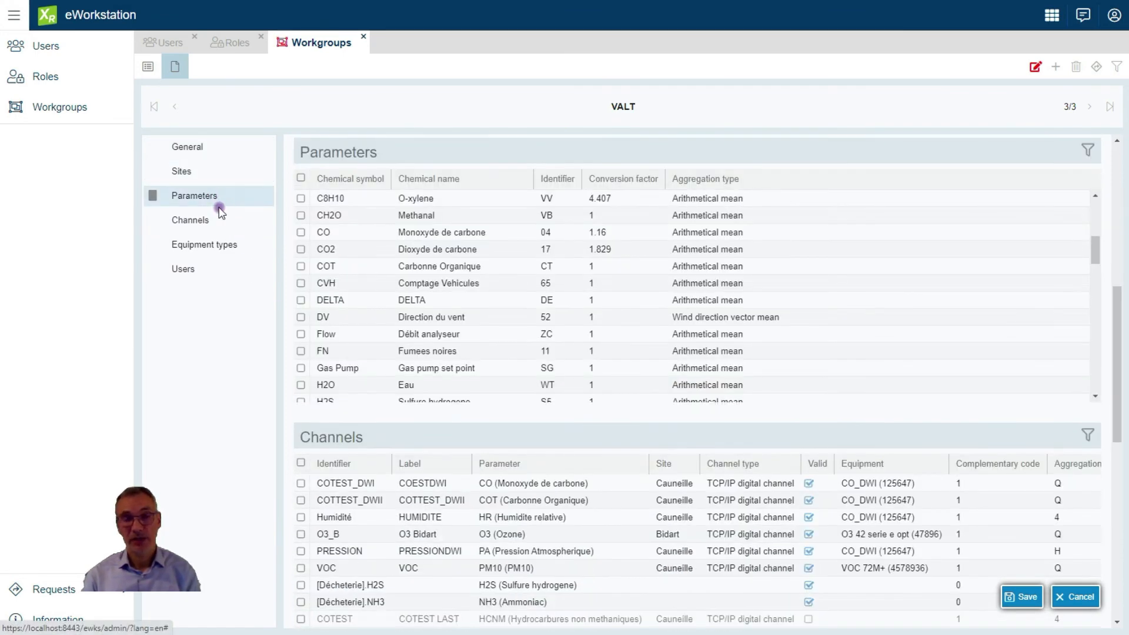
{"action": "left_click", "coordinate": [217, 220]}
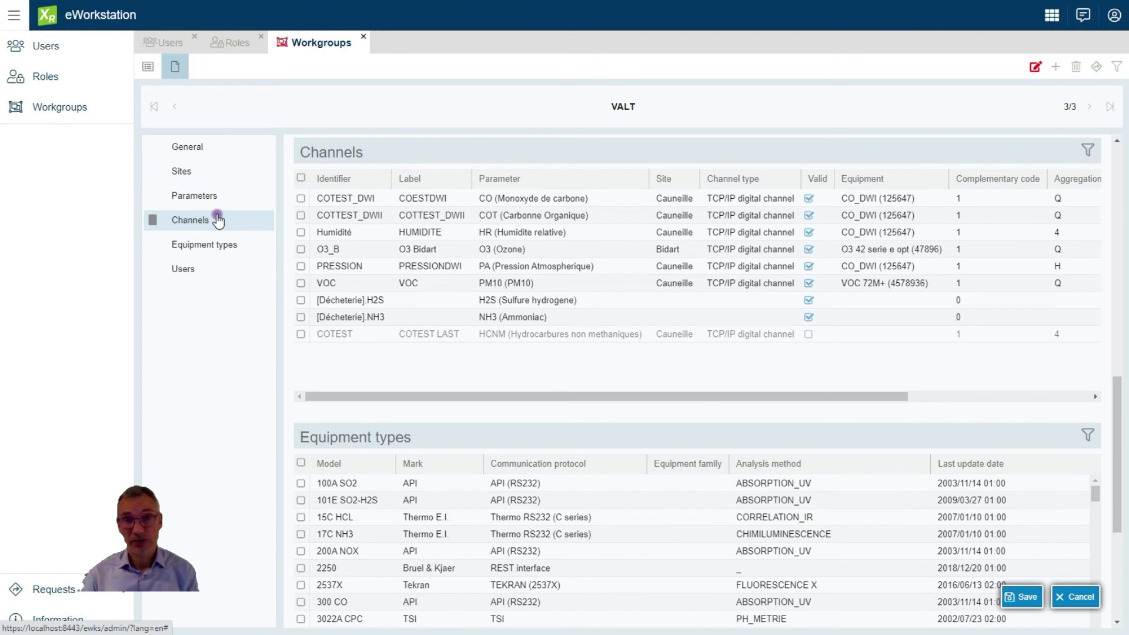
{"action": "left_click", "coordinate": [219, 247]}
{"action": "left_click", "coordinate": [197, 270]}
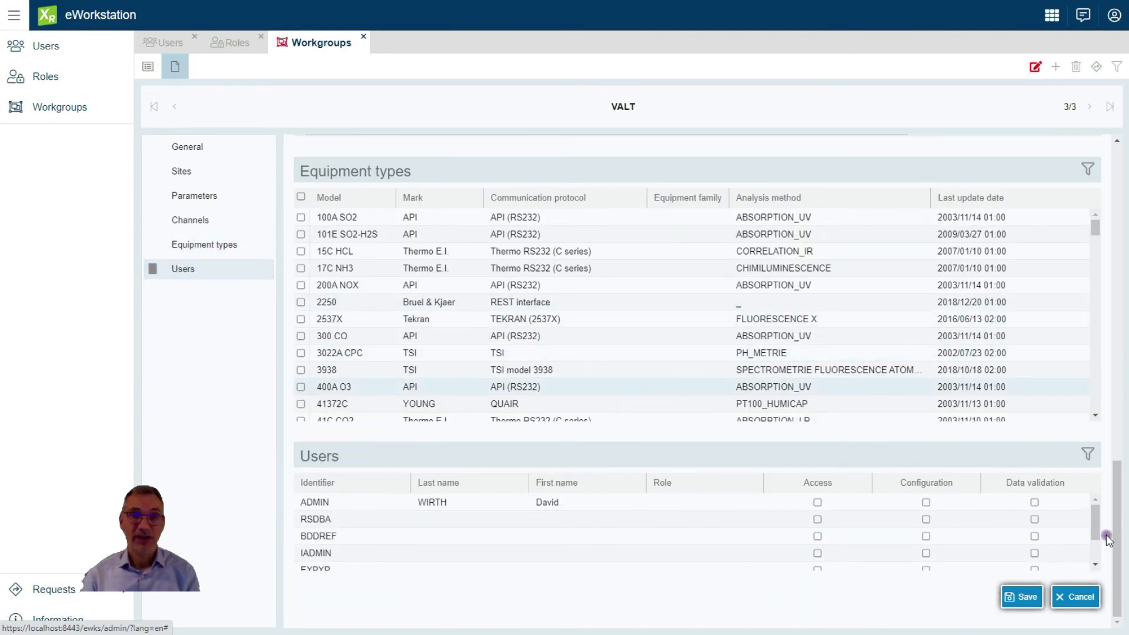
{"action": "left_click_drag", "start_coordinate": [1096, 529], "coordinate": [1096, 553]}
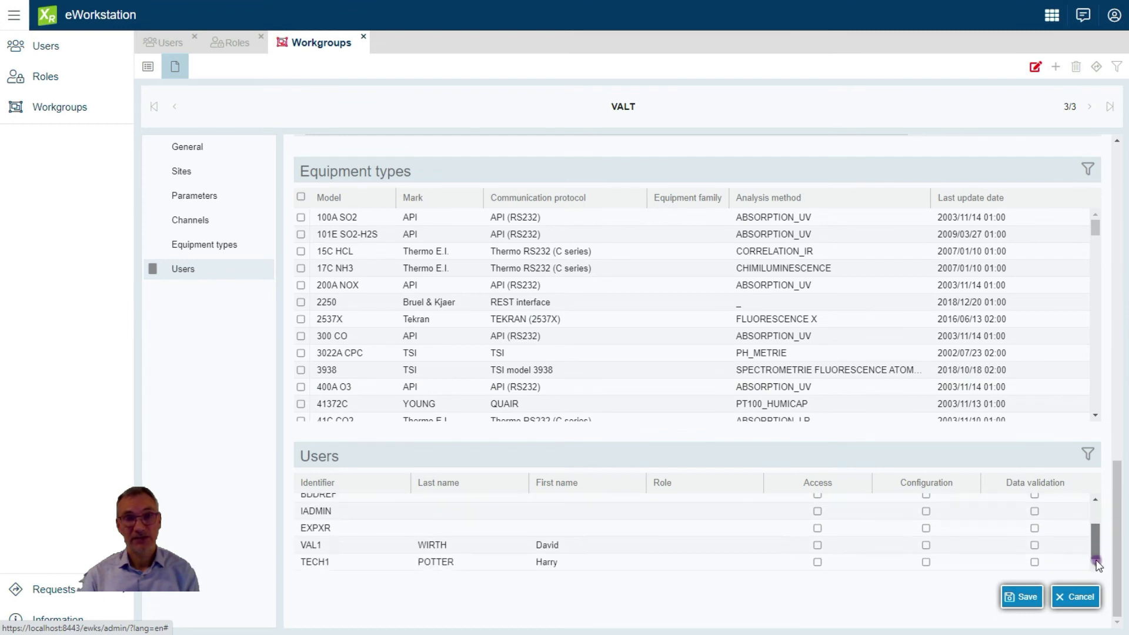
{"action": "left_click", "coordinate": [818, 562]}
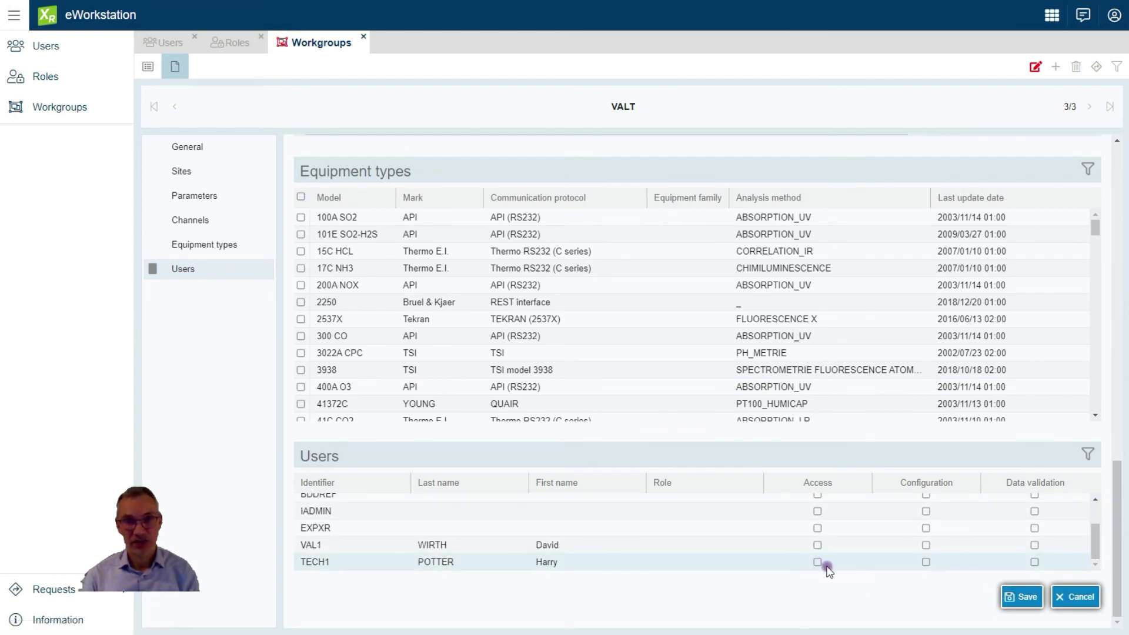
{"action": "left_click", "coordinate": [818, 562]}
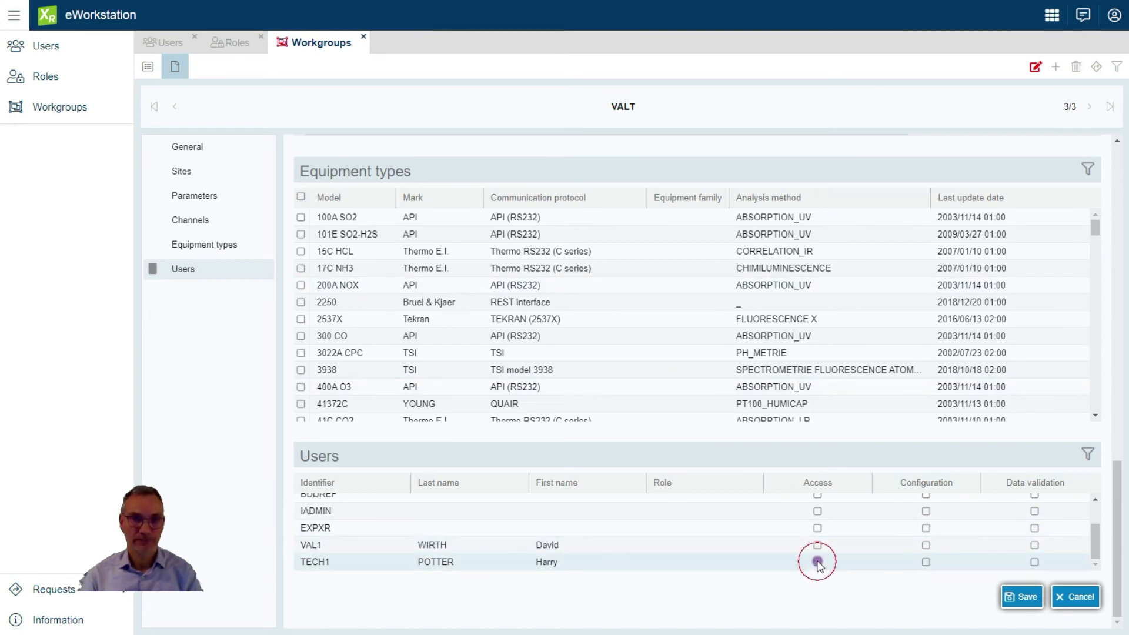
{"action": "mouse_move", "coordinate": [1096, 540]}
{"action": "left_mouse_down"}
{"action": "mouse_move", "coordinate": [1095, 503]}
{"action": "mouse_move", "coordinate": [1091, 540]}
{"action": "left_mouse_up"}
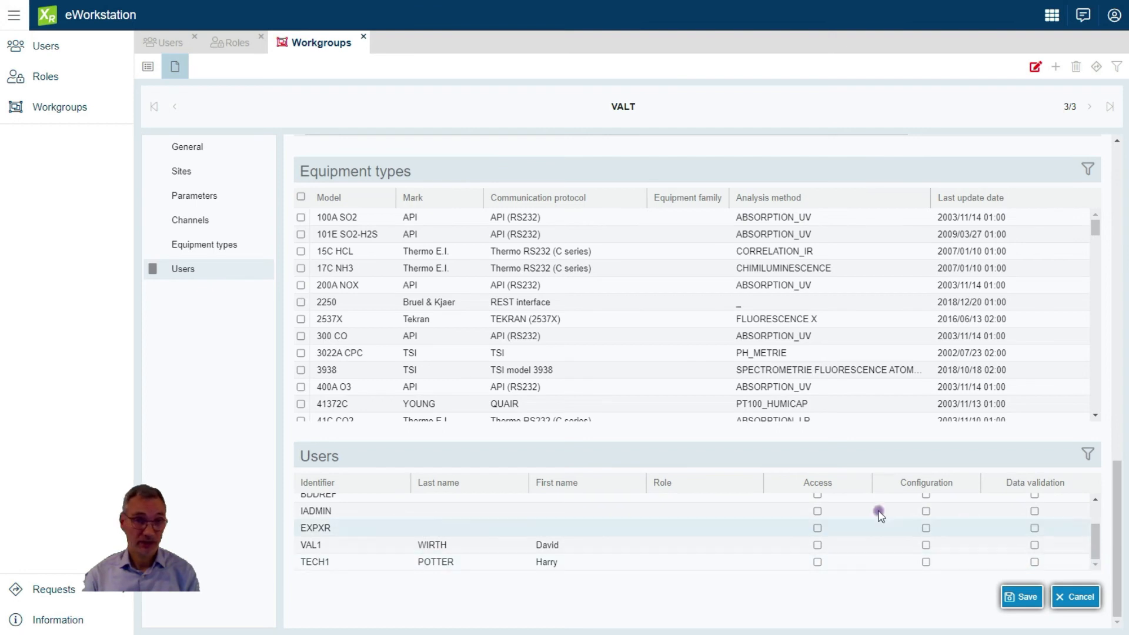
{"action": "left_click", "coordinate": [816, 562]}
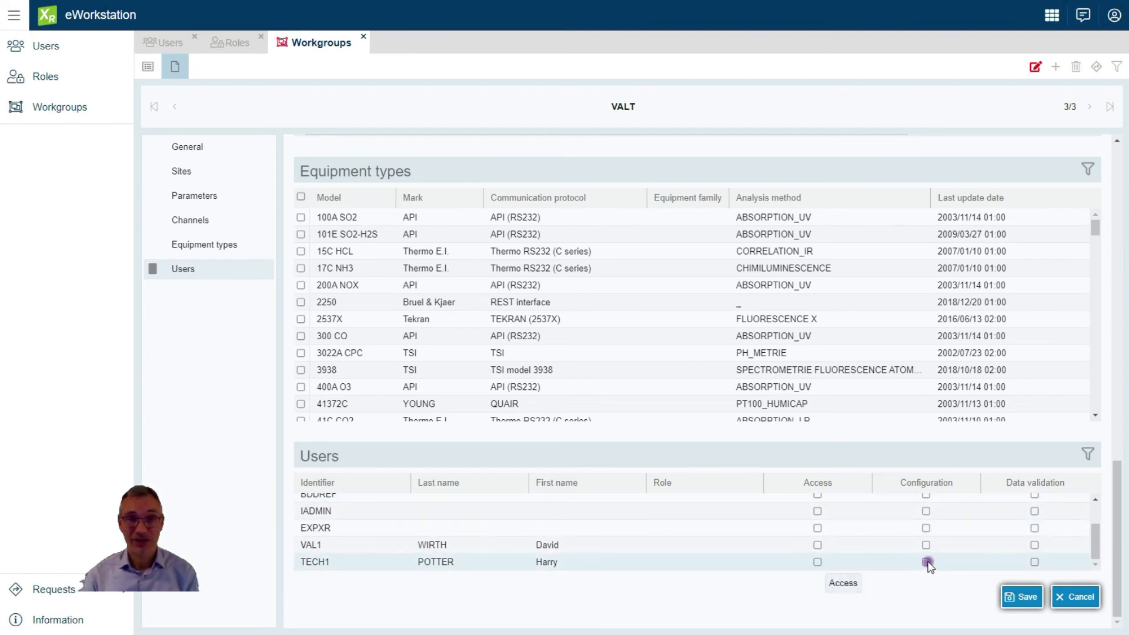
{"action": "left_click", "coordinate": [1042, 563]}
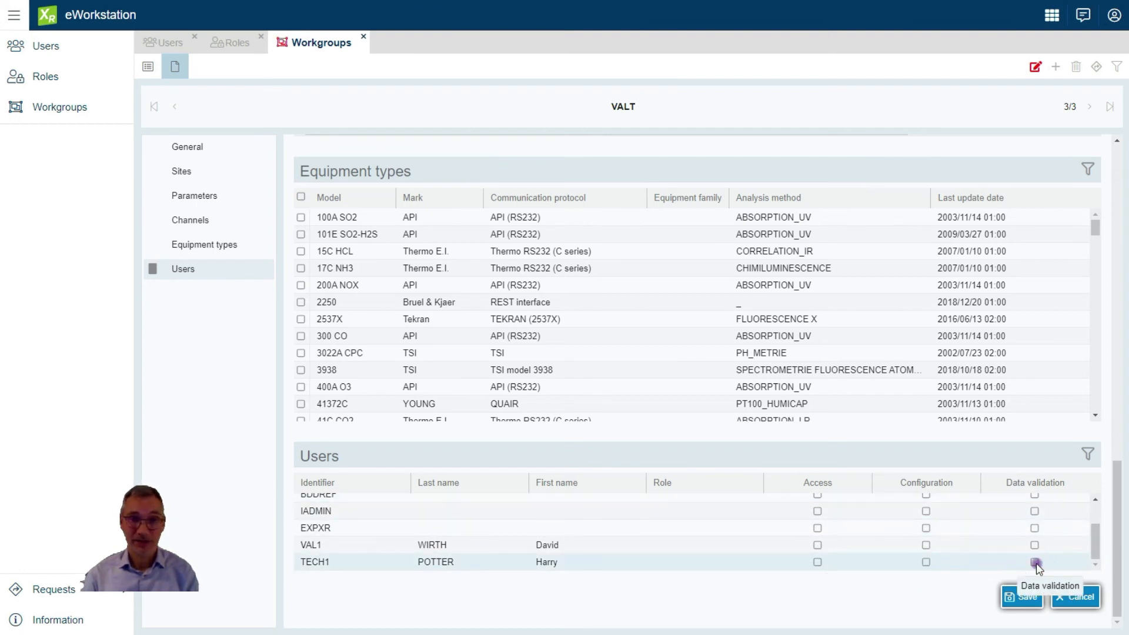
{"action": "left_click", "coordinate": [602, 562]}
{"action": "left_click", "coordinate": [1017, 598]}
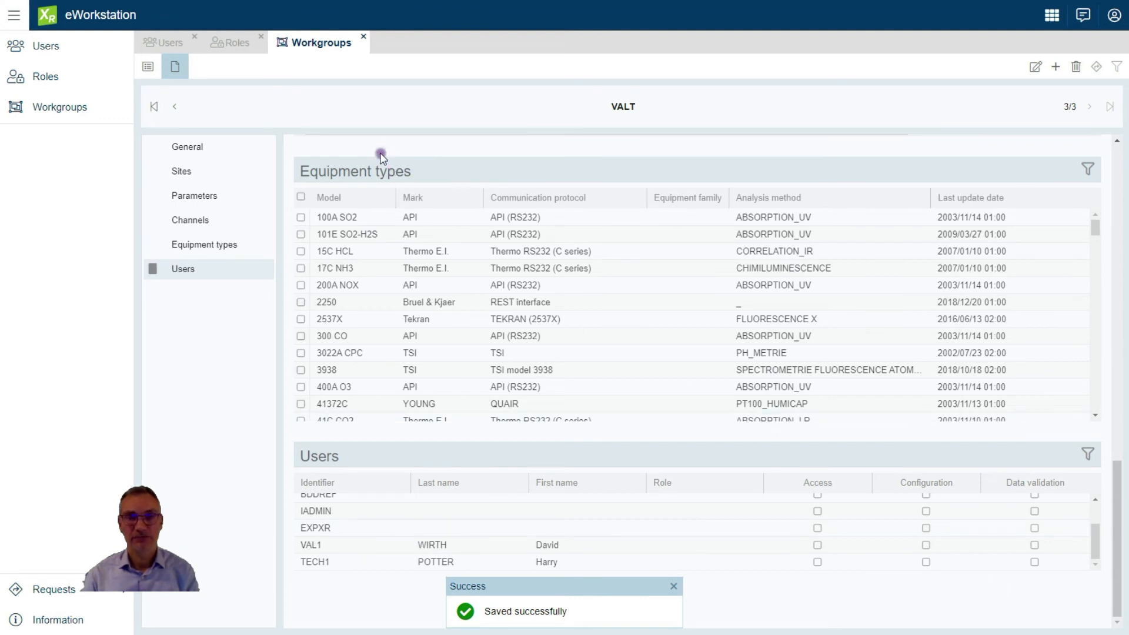
{"action": "left_click", "coordinate": [171, 45]}
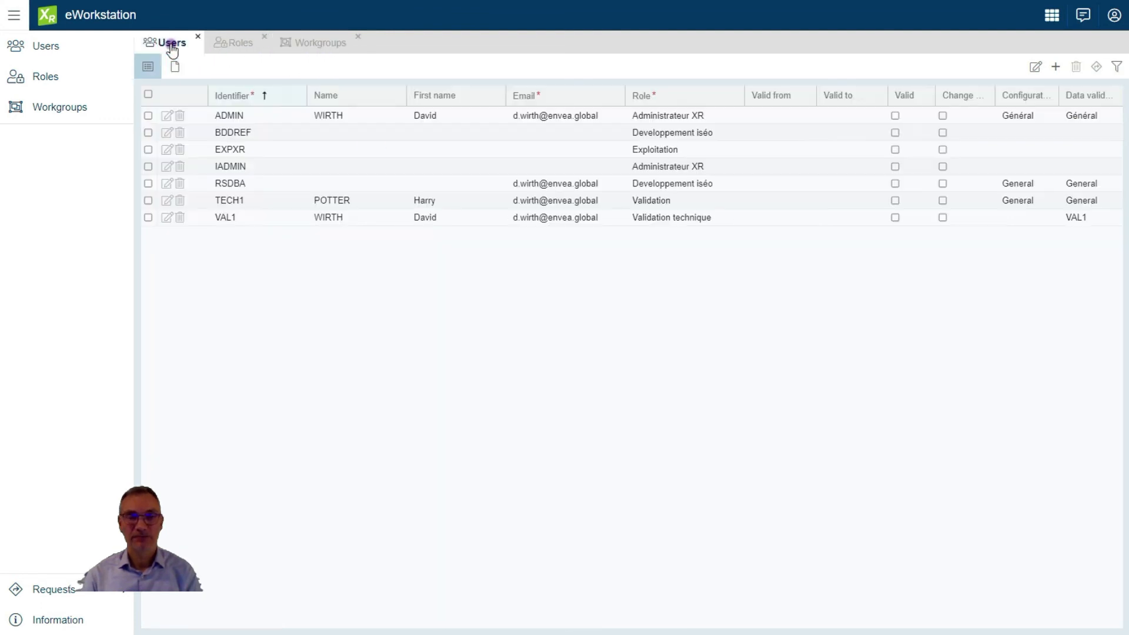
In the TECH1 record, tick Access and Data validation for VALT and save
{"action": "left_click", "coordinate": [225, 200]}
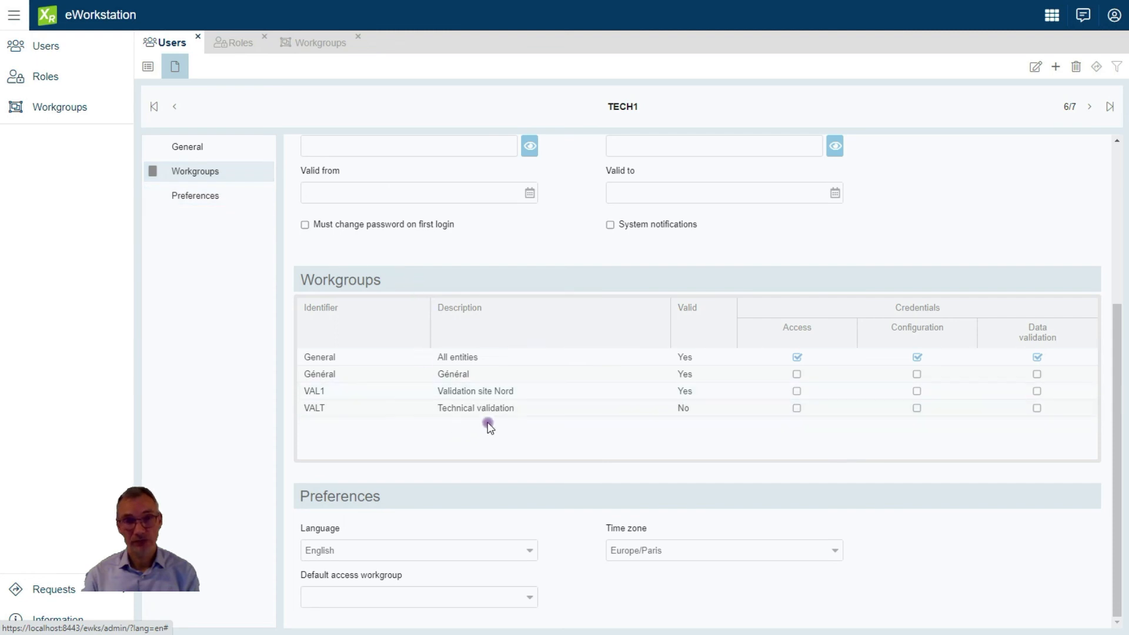
{"action": "left_click", "coordinate": [1034, 68]}
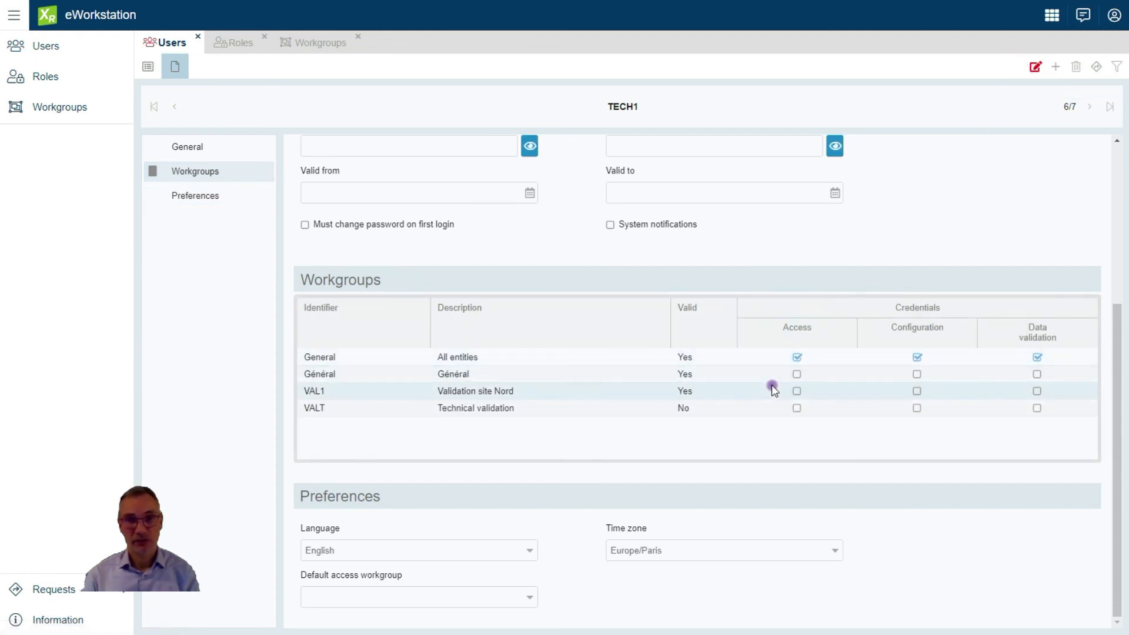
{"action": "left_click", "coordinate": [797, 408]}
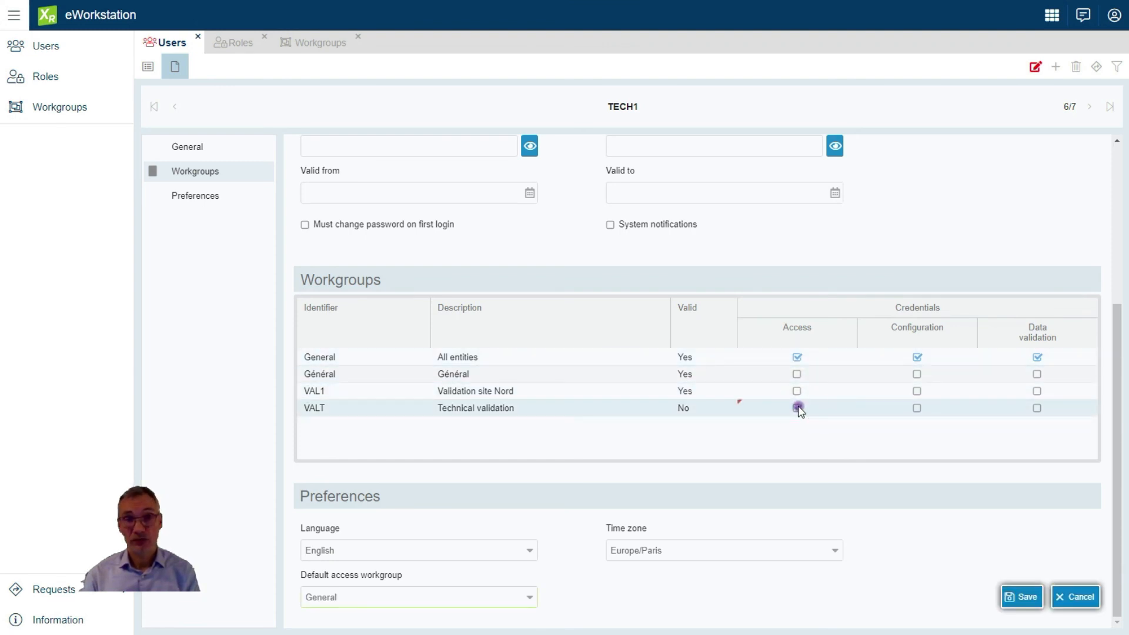
{"action": "left_click", "coordinate": [1038, 408]}
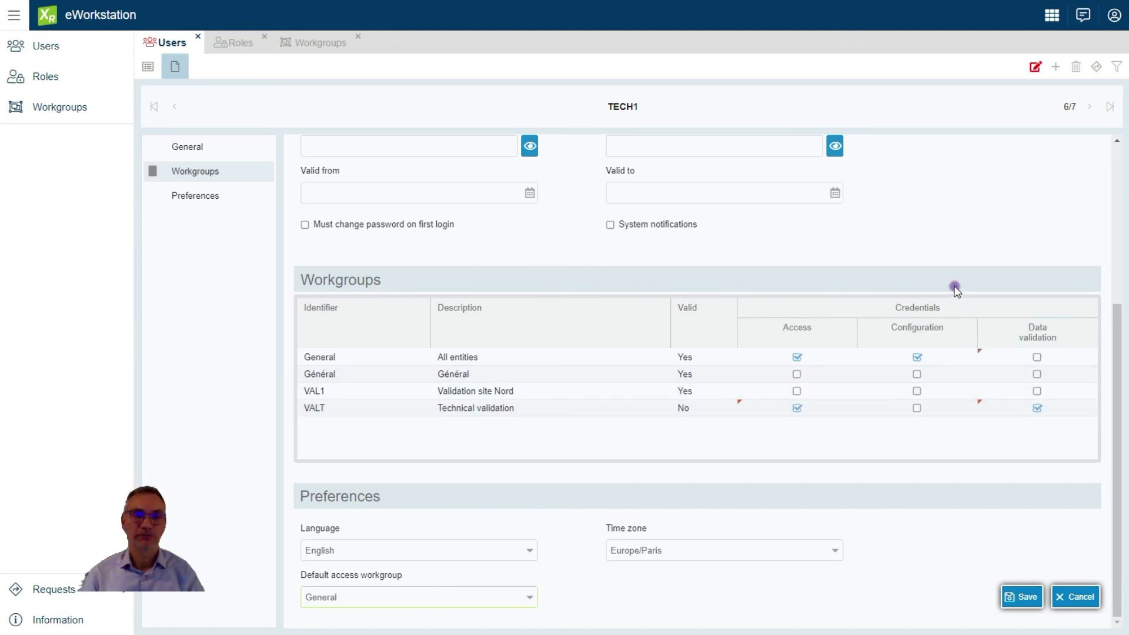
{"action": "left_click", "coordinate": [1022, 599]}
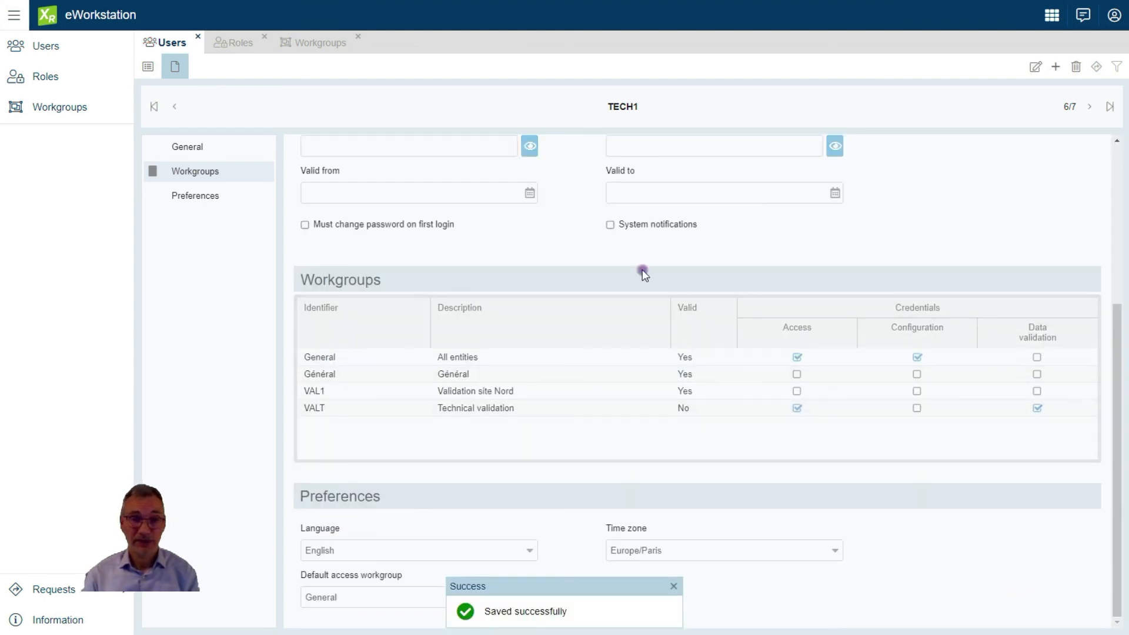
{"action": "left_click", "coordinate": [318, 44]}
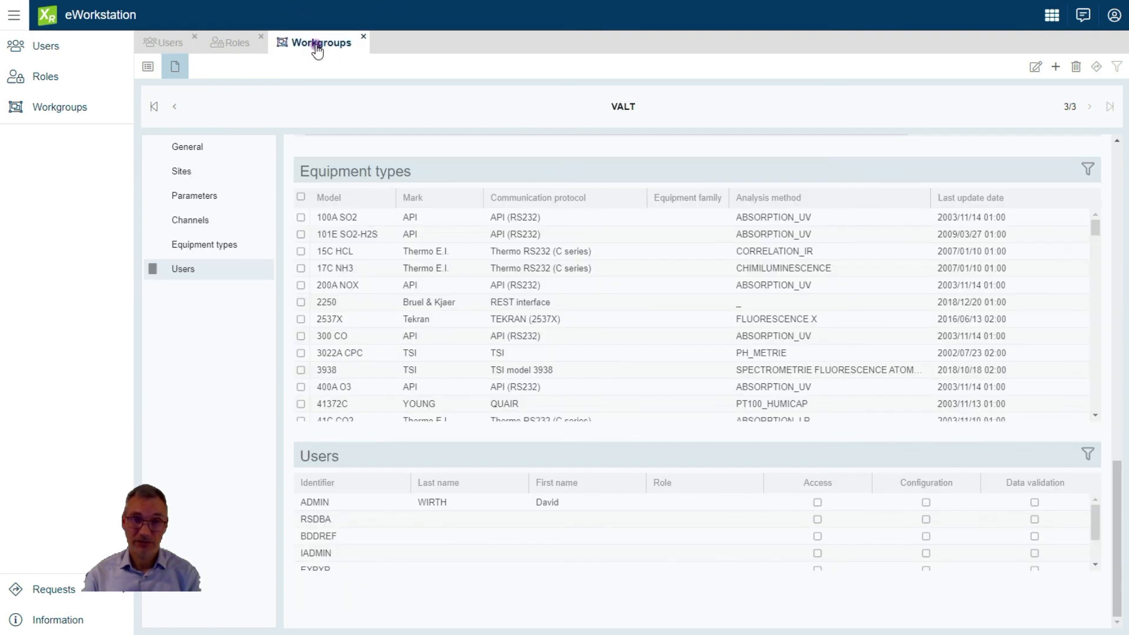
{"action": "left_click", "coordinate": [203, 149]}
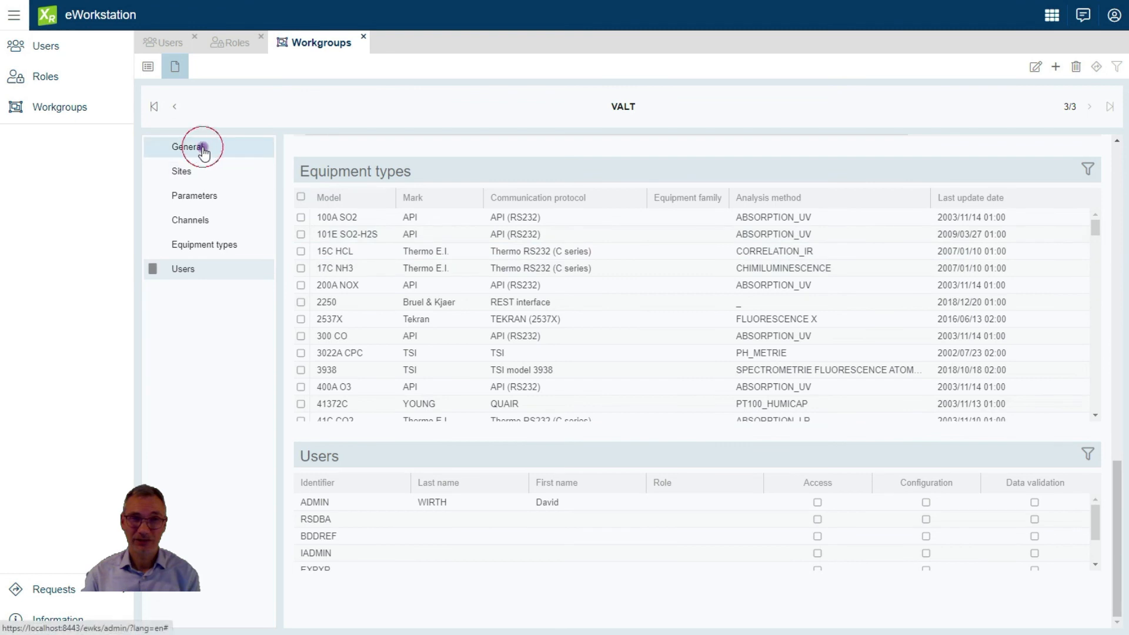
{"action": "left_click", "coordinate": [1033, 67]}
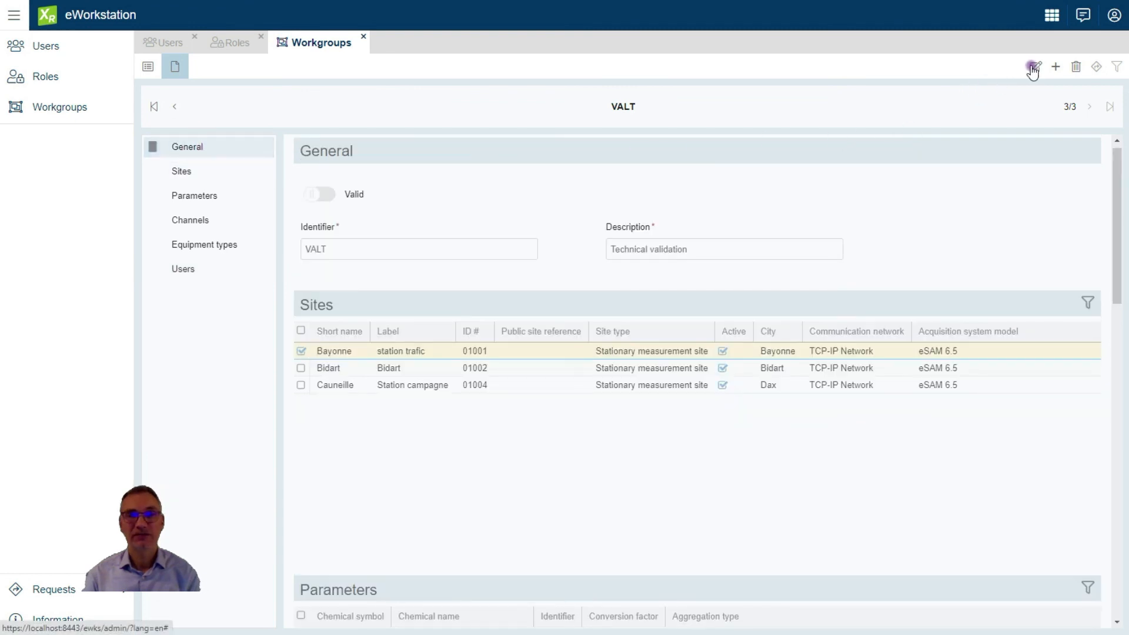
{"action": "left_click", "coordinate": [316, 195]}
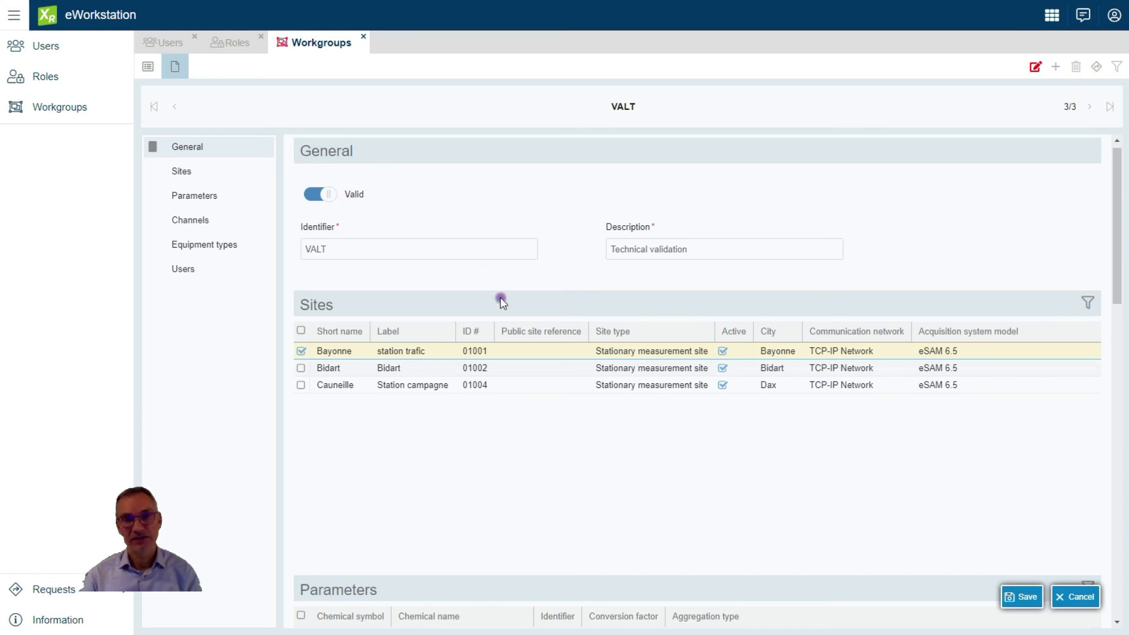
{"action": "left_click", "coordinate": [1010, 597]}
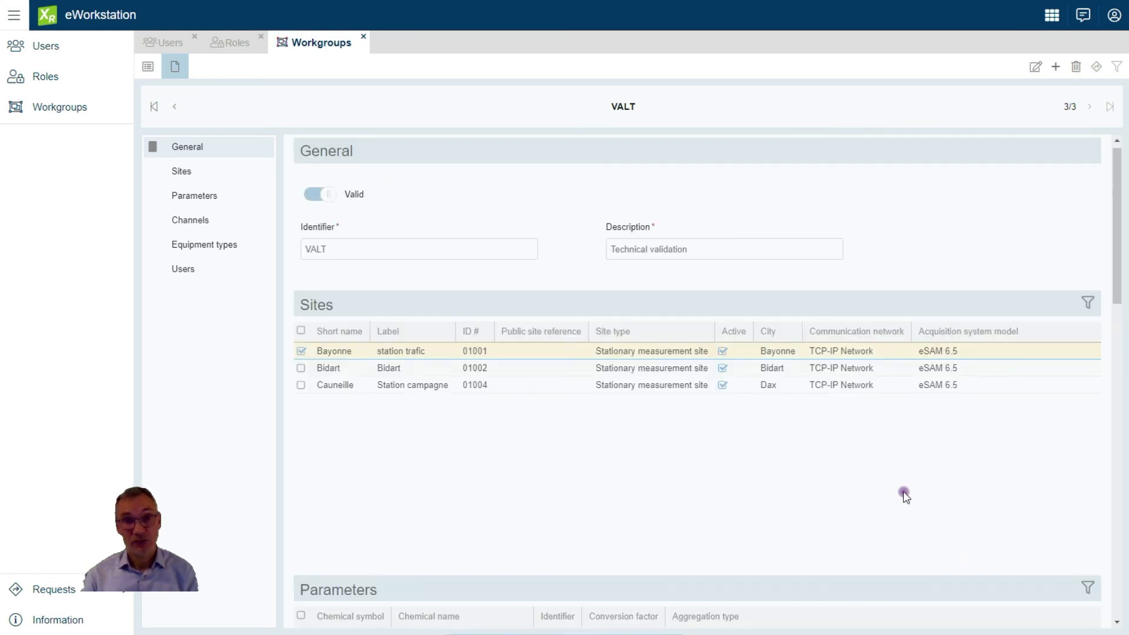
{"action": "left_click", "coordinate": [176, 269]}
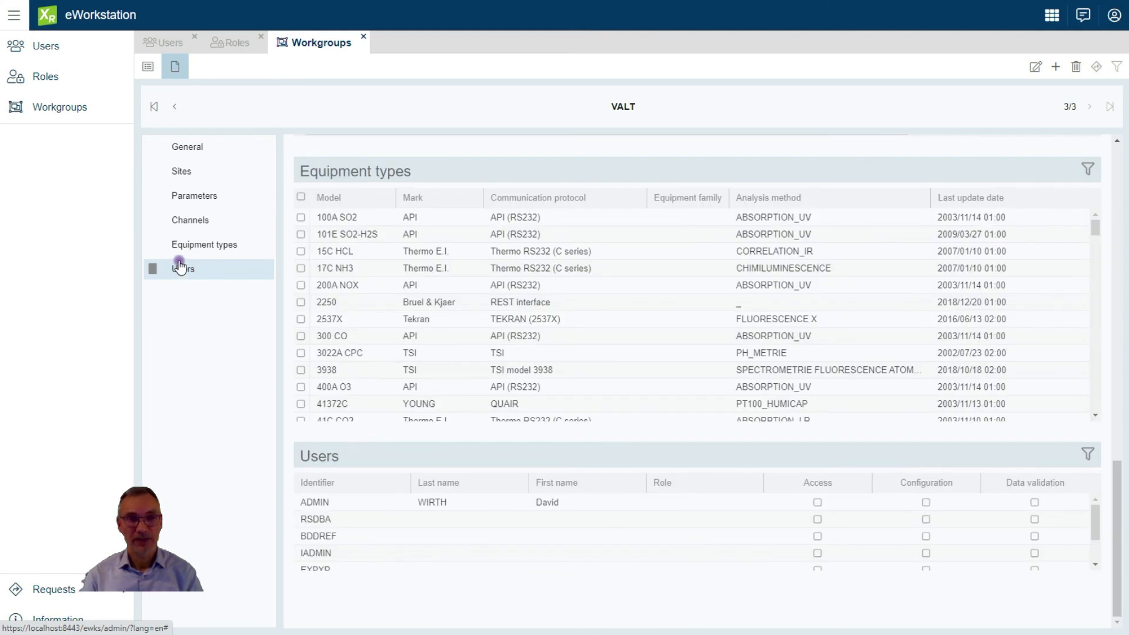
{"action": "left_click_drag", "start_coordinate": [1093, 513], "coordinate": [1099, 557]}
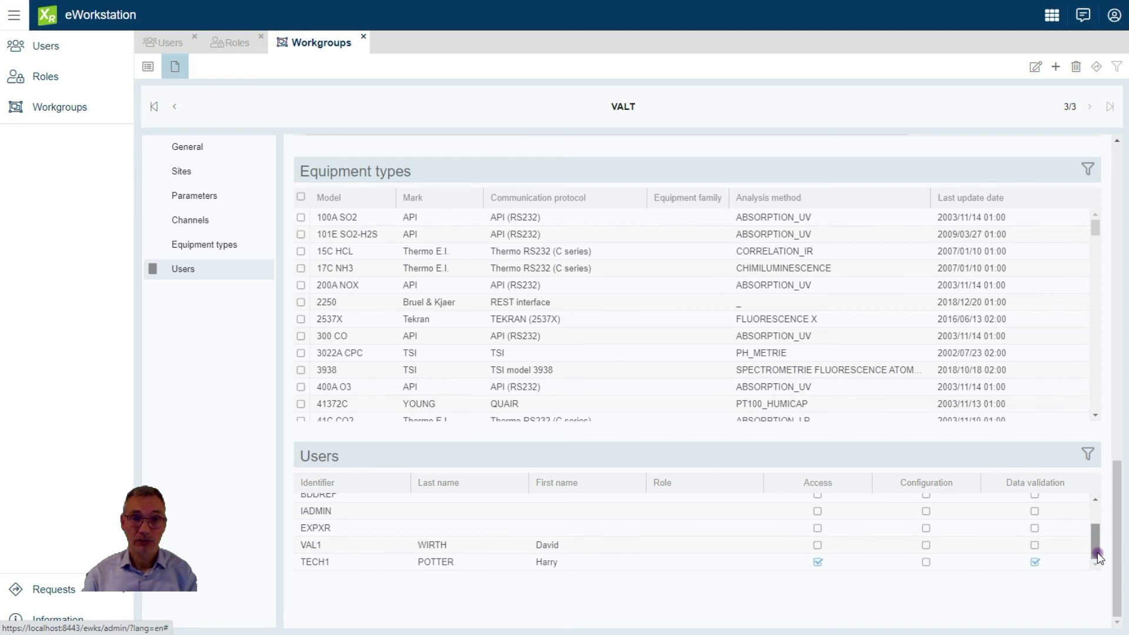
{"action": "left_click_drag", "start_coordinate": [1098, 550], "coordinate": [1096, 505]}
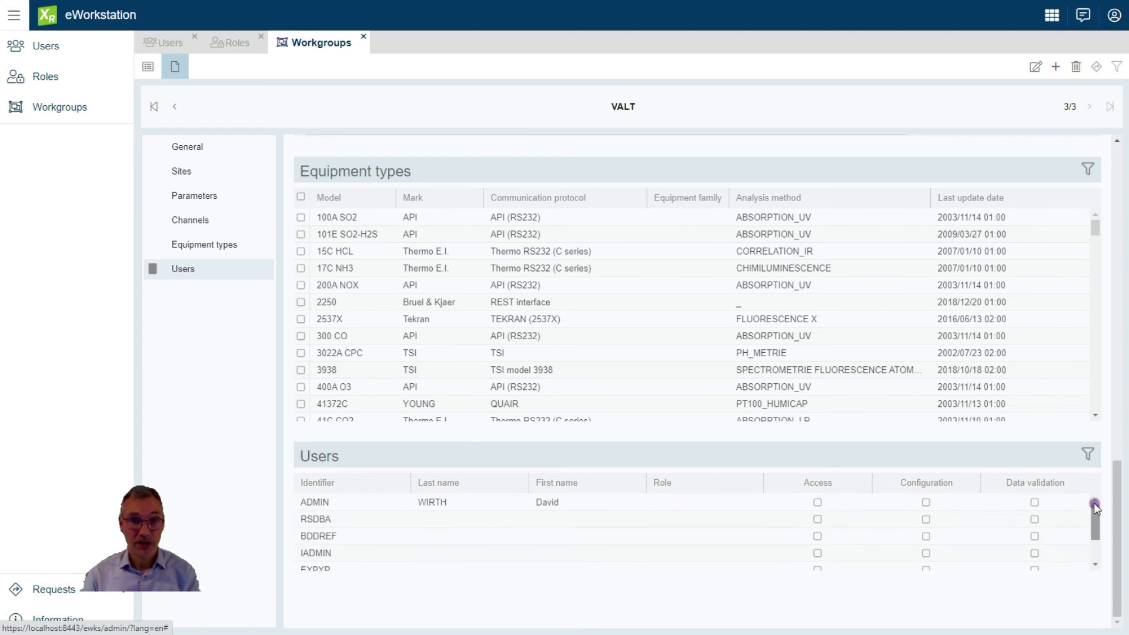
Change TECH1's default access workgroup to VALT and save the record
{"action": "left_click", "coordinate": [157, 46]}
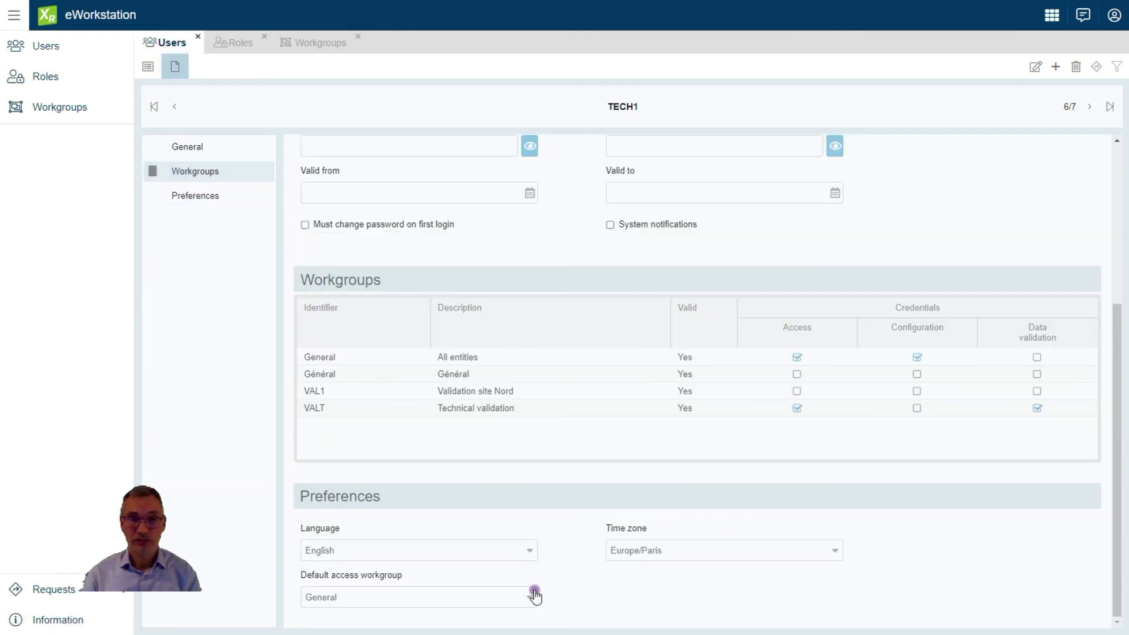
{"action": "left_click", "coordinate": [1038, 68]}
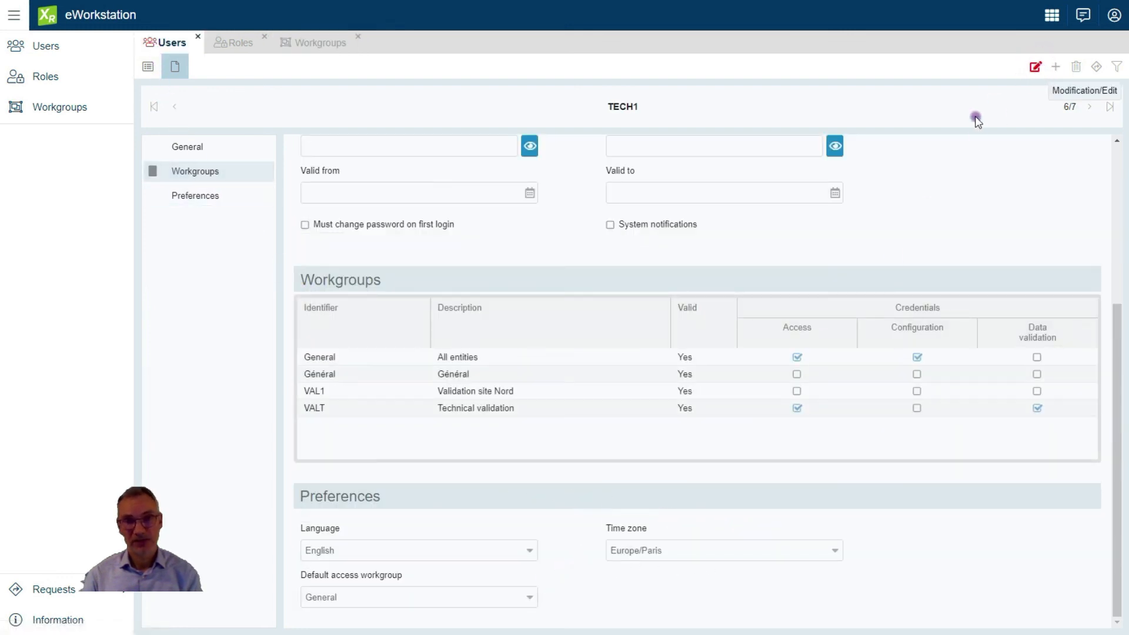
{"action": "left_click", "coordinate": [530, 597]}
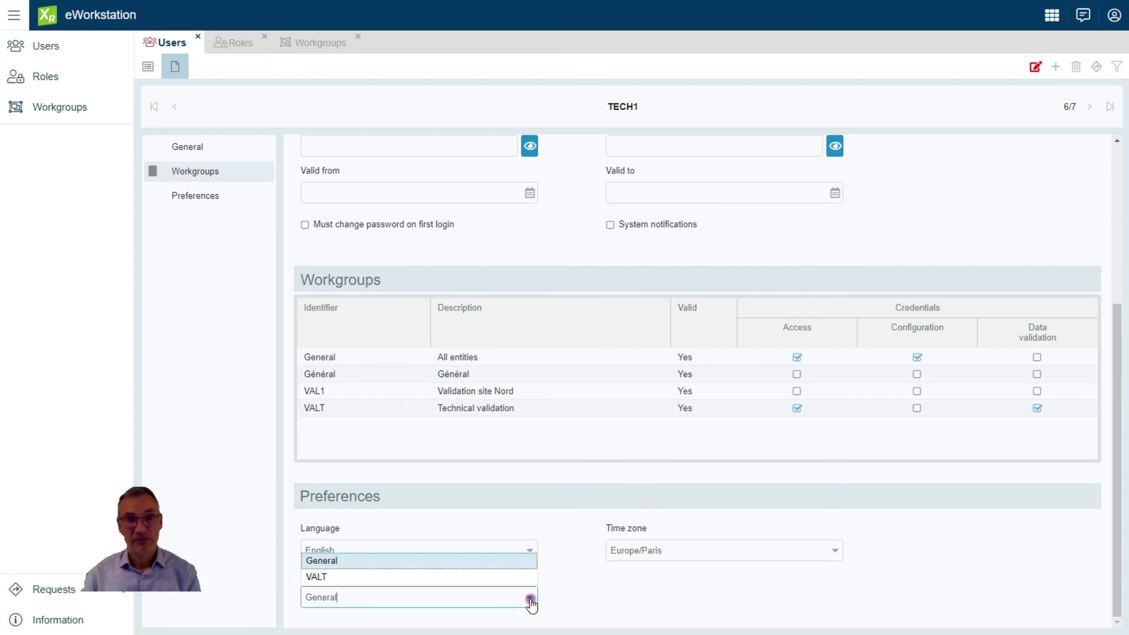
{"action": "left_click", "coordinate": [321, 577]}
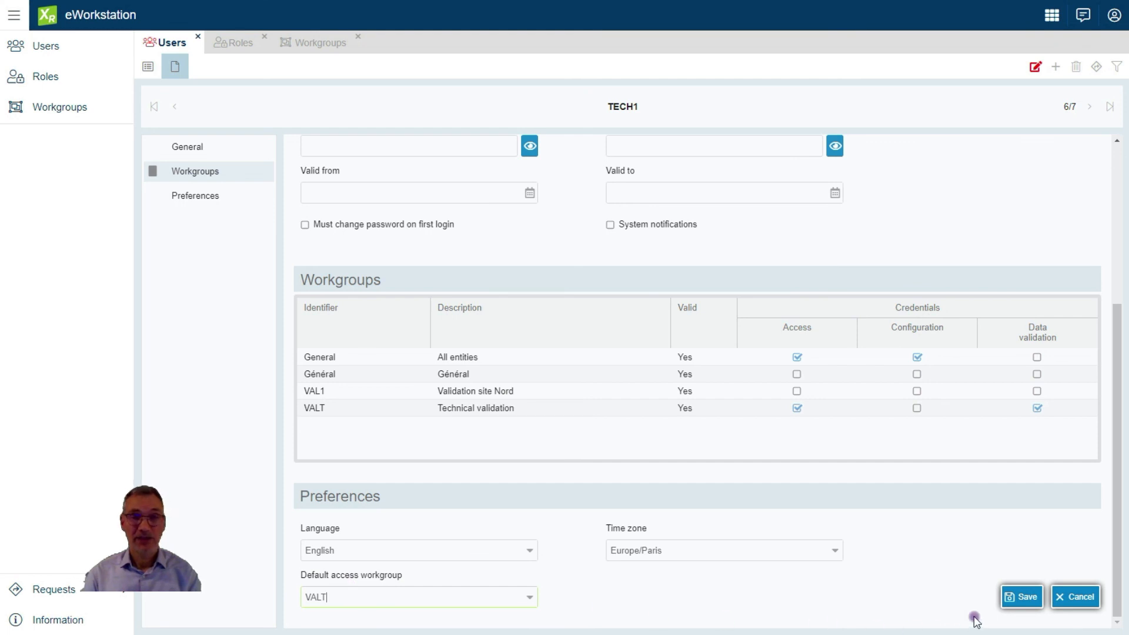
{"action": "left_click", "coordinate": [1026, 597]}
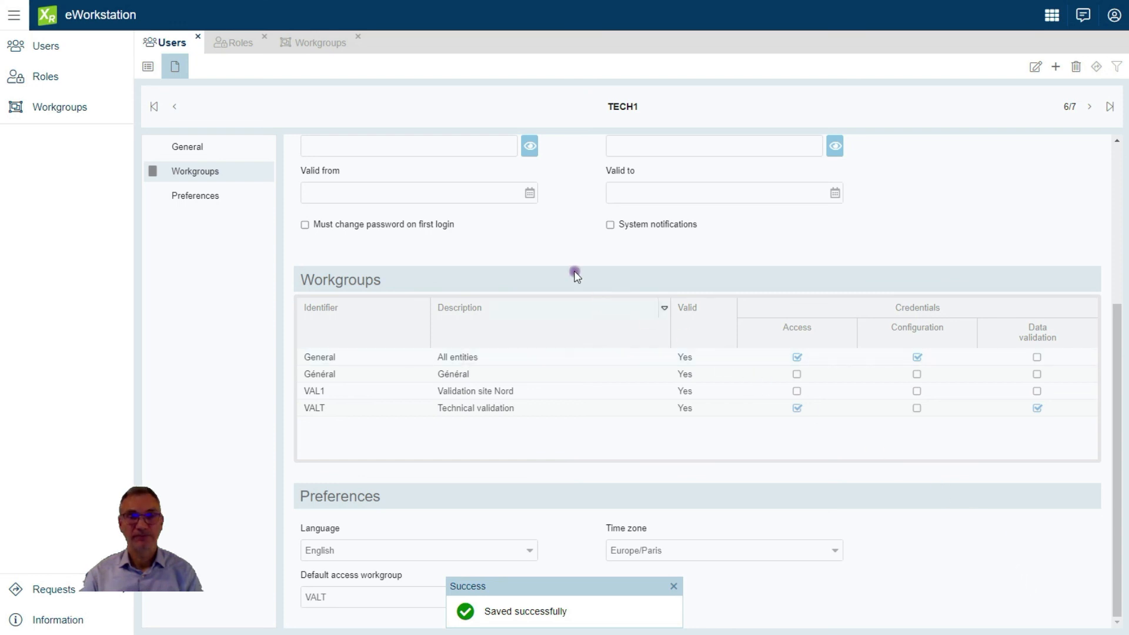
{"action": "left_click", "coordinate": [148, 67]}
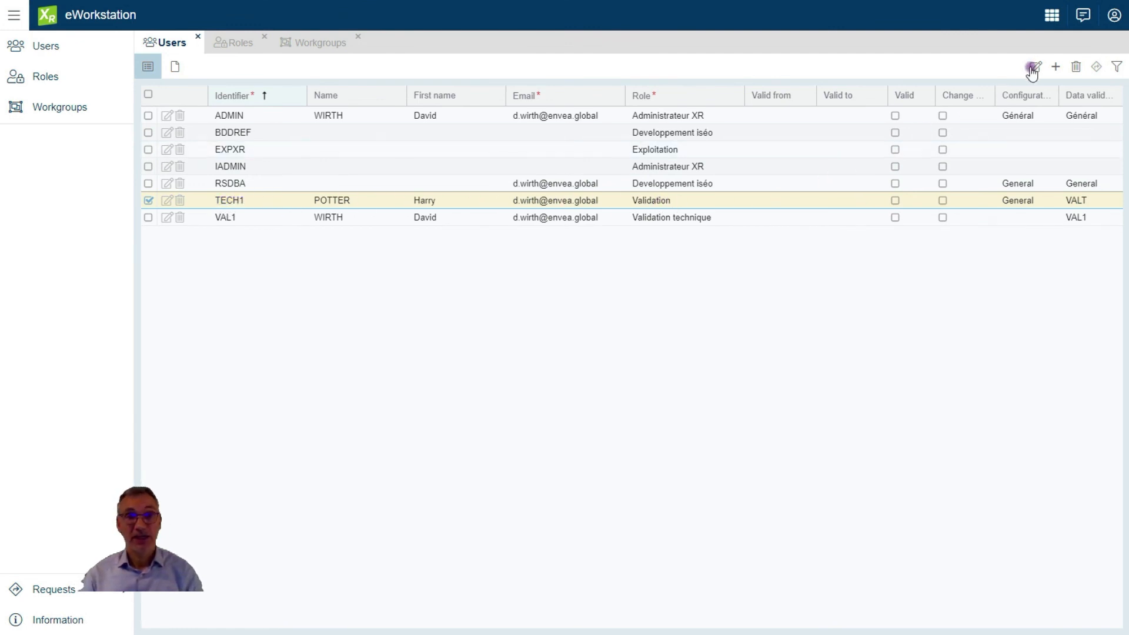
Disconnect from the administrator account, confirming the sign-out
{"action": "left_click", "coordinate": [1112, 17]}
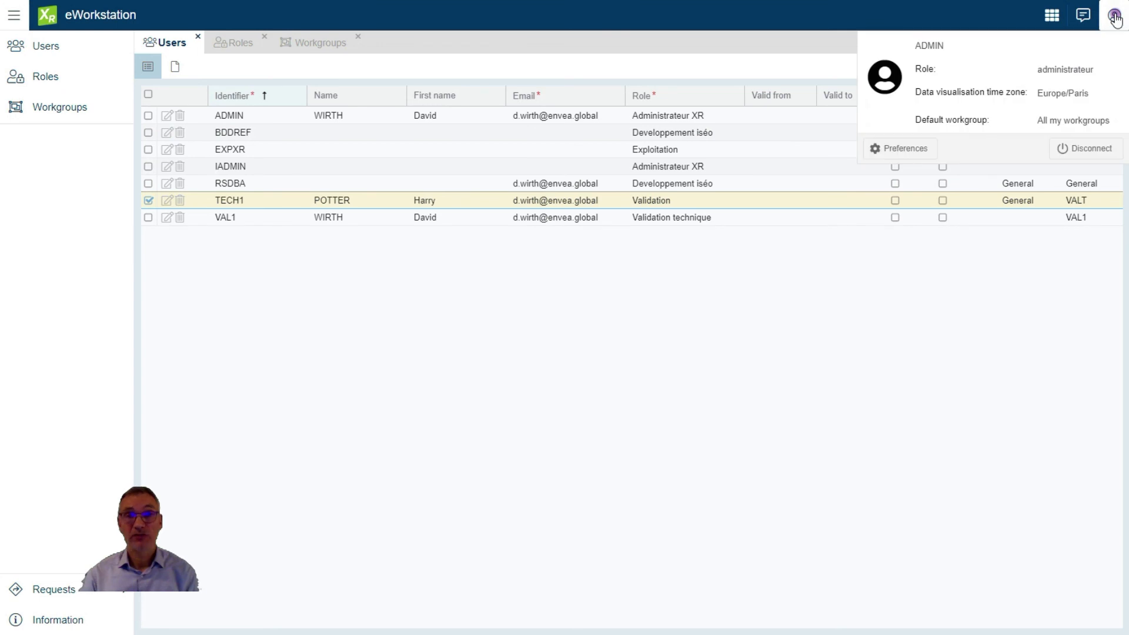
{"action": "left_click", "coordinate": [1086, 148]}
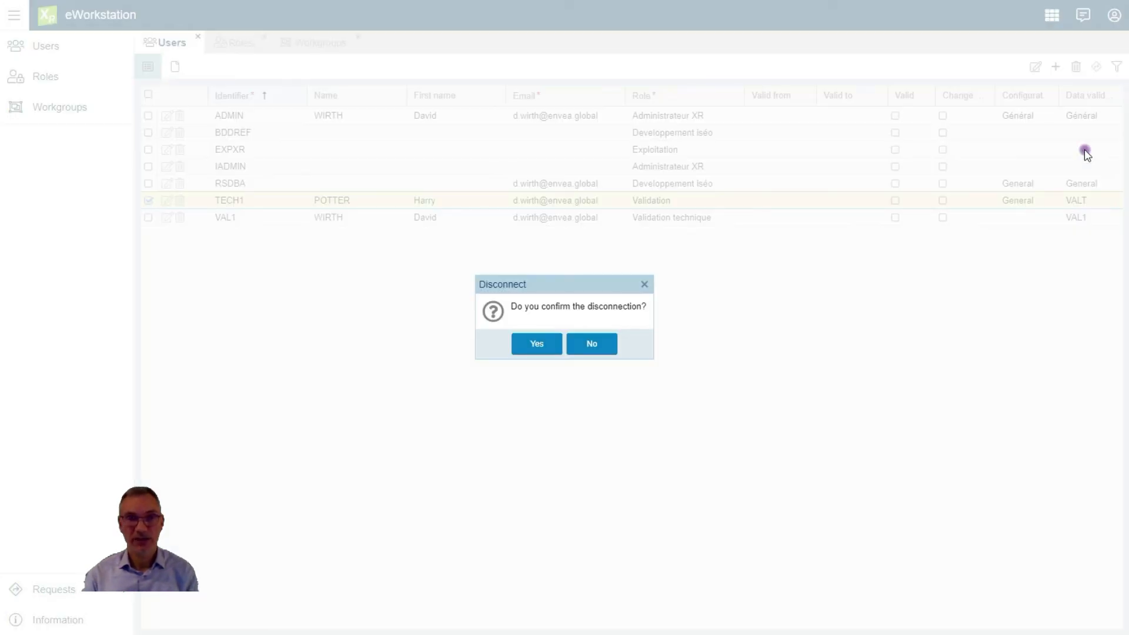
{"action": "left_click", "coordinate": [532, 346]}
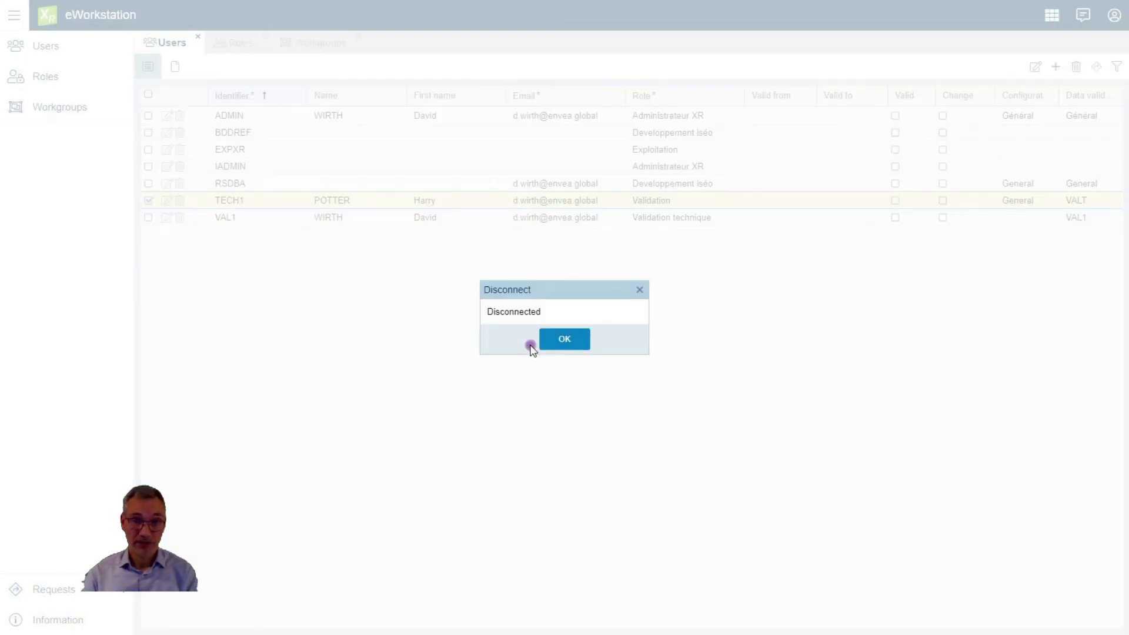
{"action": "left_click", "coordinate": [541, 346]}
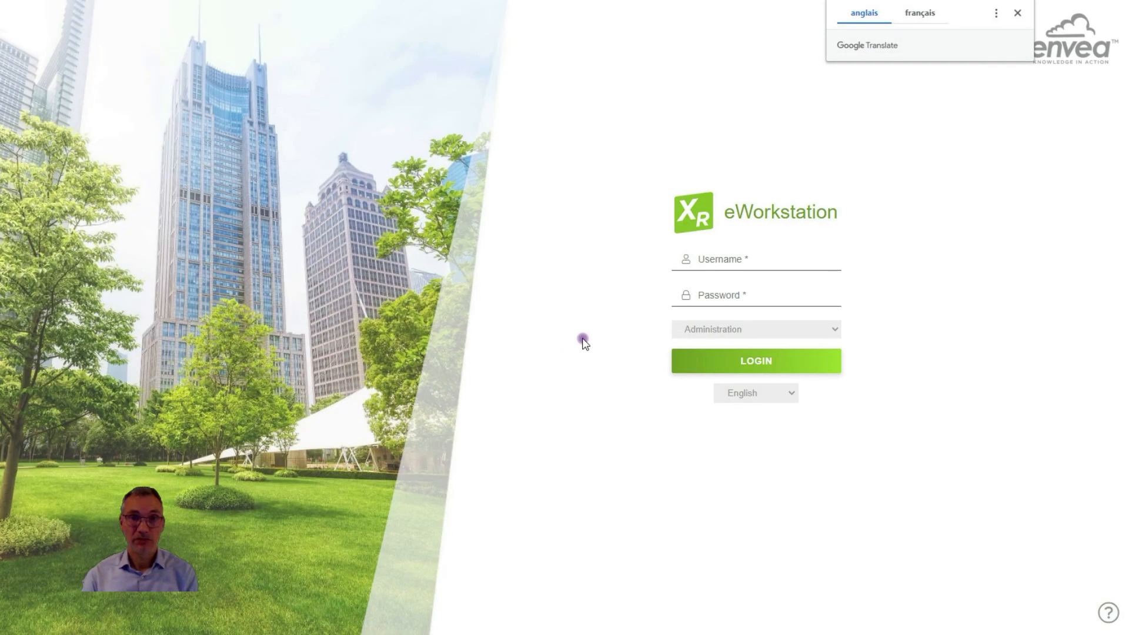
Log in as the technician user to the Dashboard domain
{"action": "left_click", "coordinate": [748, 248]}
{"action": "type", "text": "TEXC"}
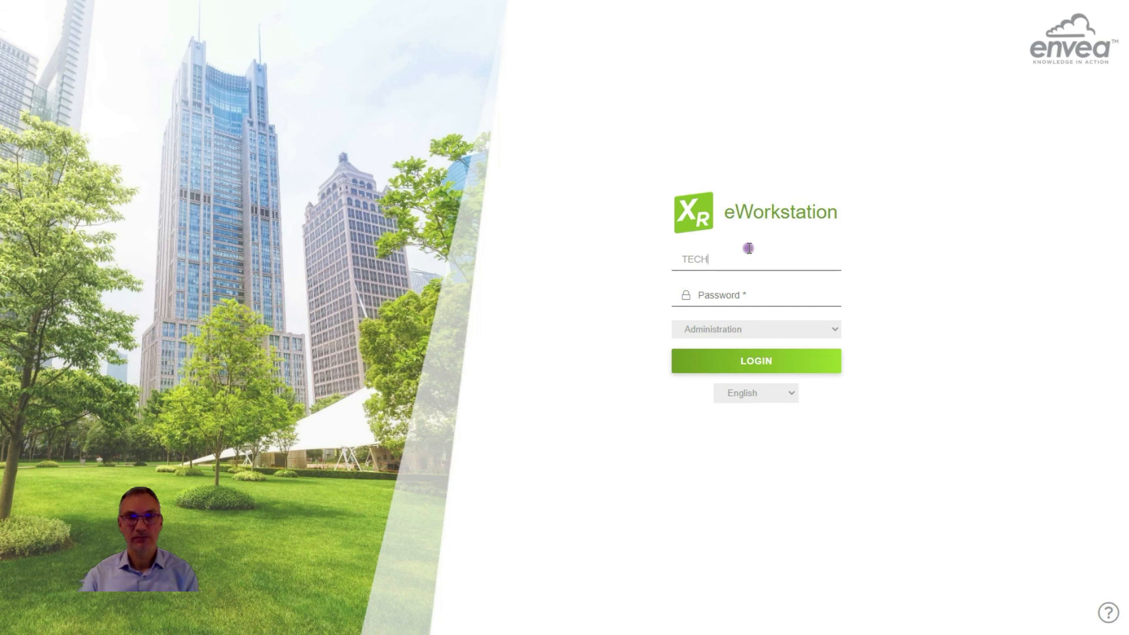
{"action": "left_click", "coordinate": [741, 301]}
{"action": "type", "text": "t"}
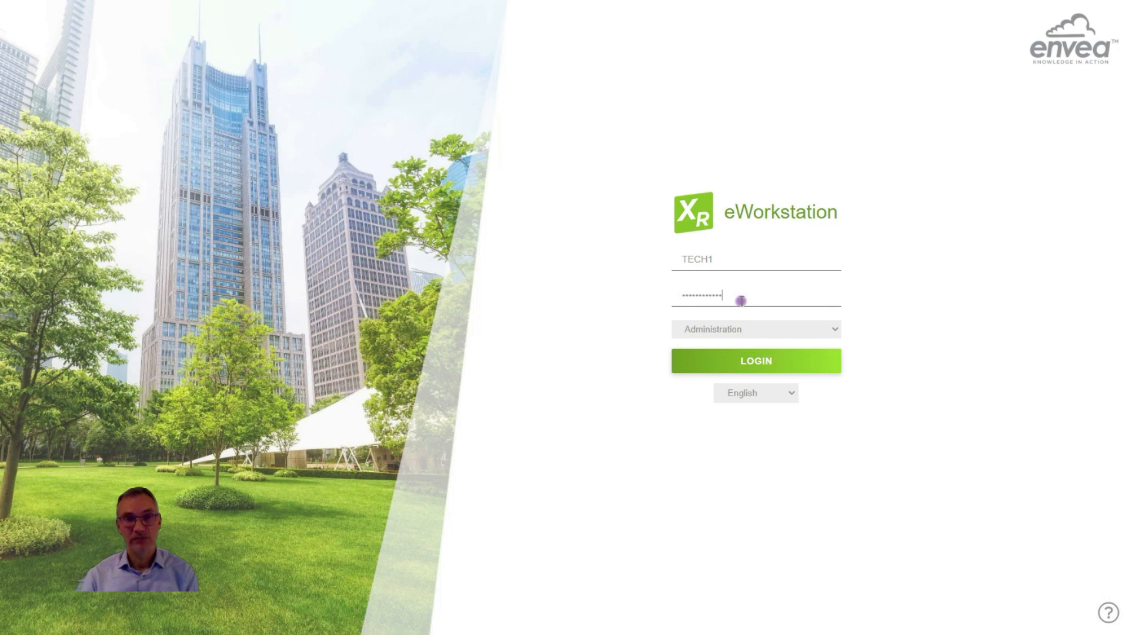
{"action": "left_click", "coordinate": [756, 335]}
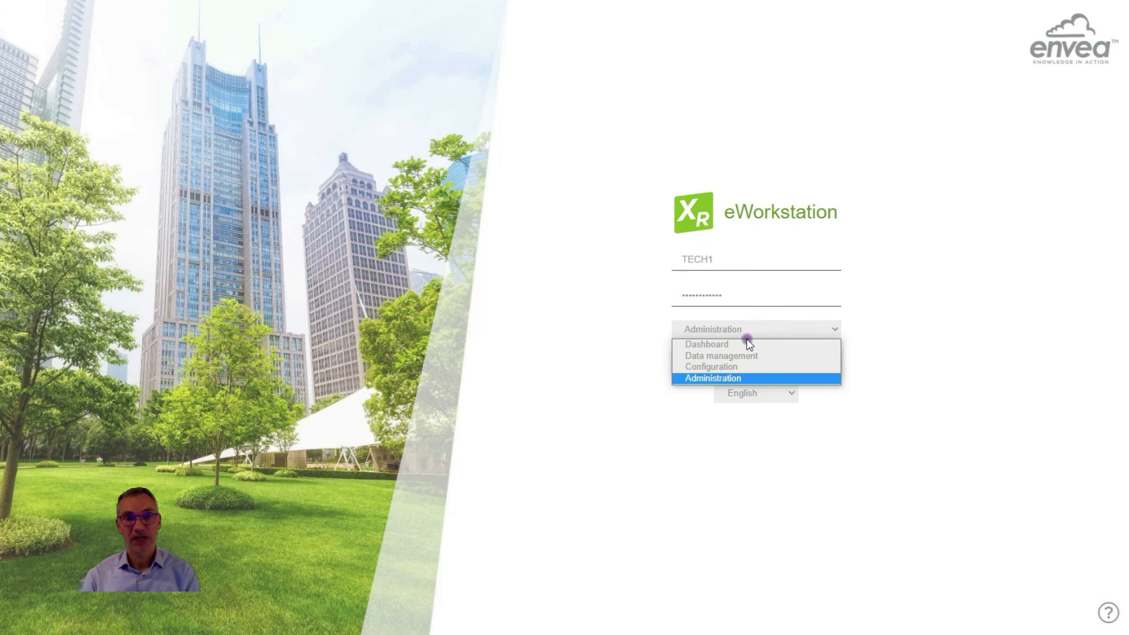
{"action": "left_click", "coordinate": [736, 345]}
{"action": "left_click", "coordinate": [756, 363]}
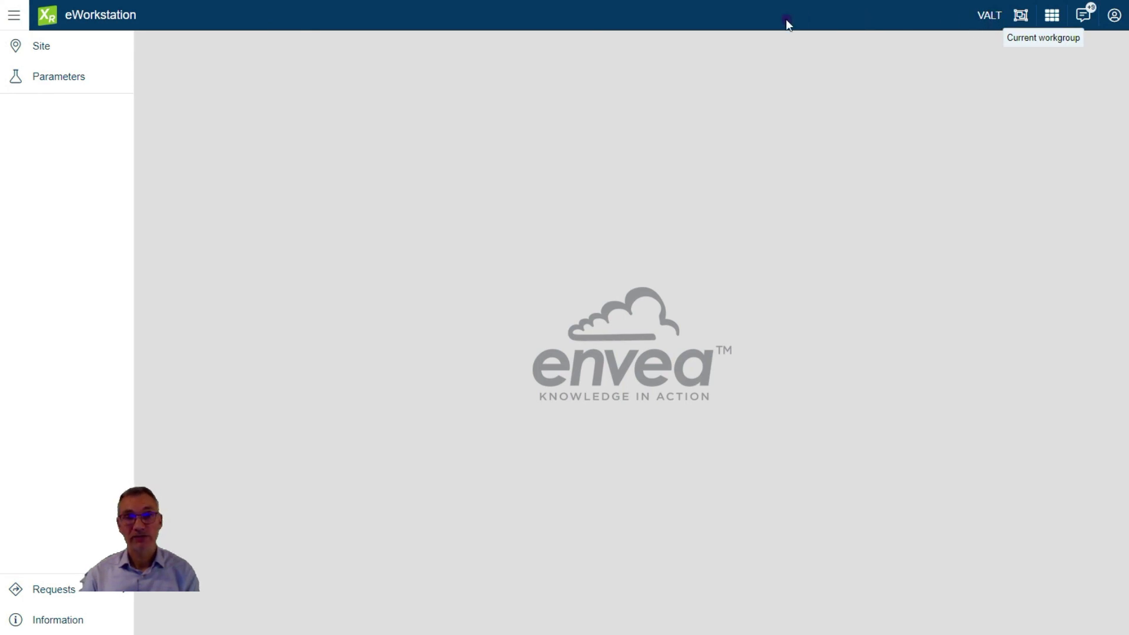
Confirm only the Bayonne site is listed and check whether Administration is accessible
{"action": "left_click", "coordinate": [62, 48]}
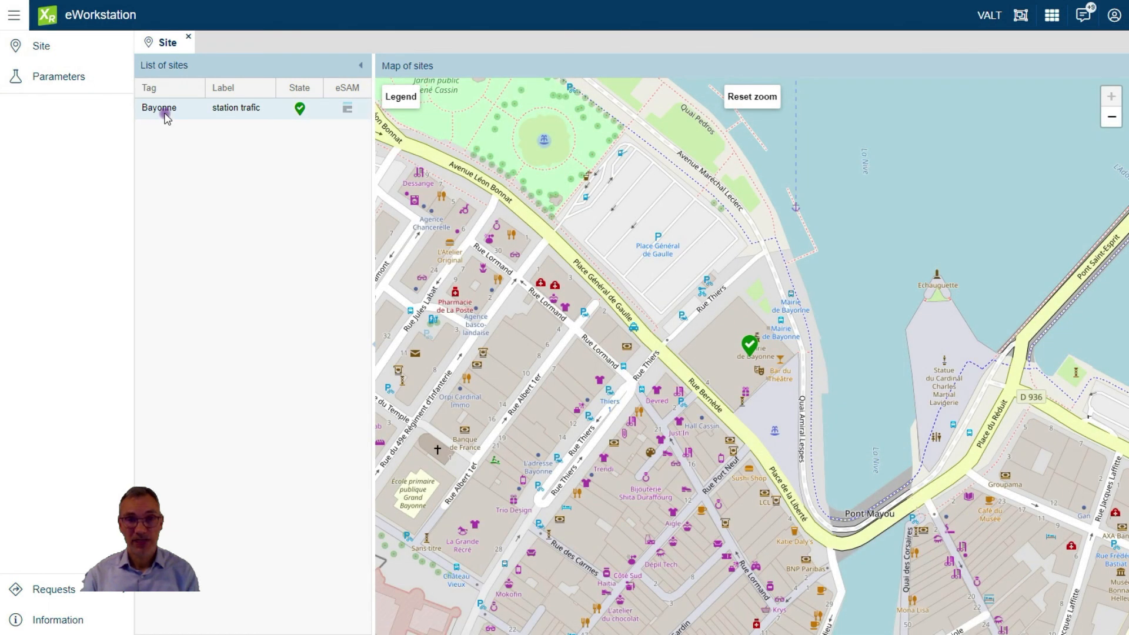
{"action": "left_click", "coordinate": [1055, 19]}
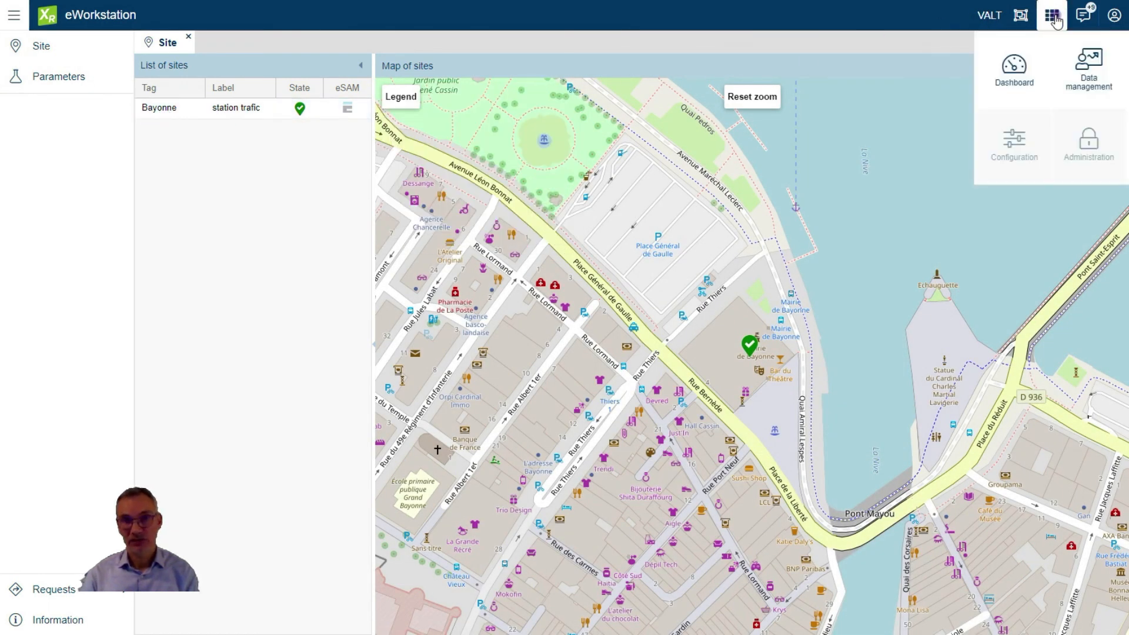
{"action": "left_click", "coordinate": [1090, 148]}
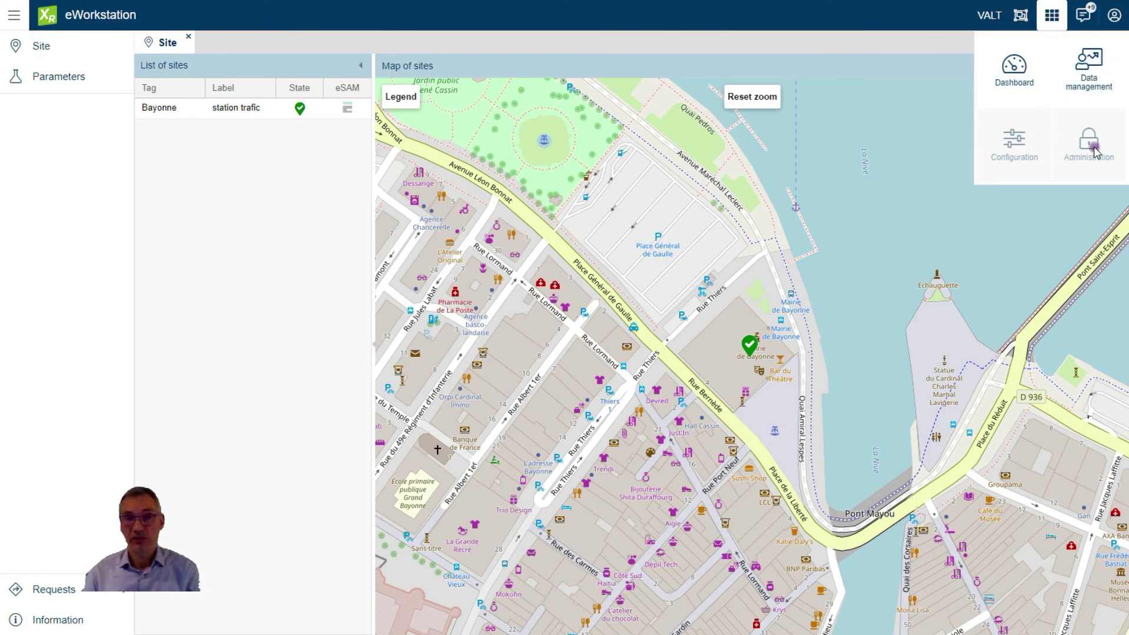
In Data management's Validation page, load the ten Site de Bayonne quarter-hourly channels
{"action": "left_click", "coordinate": [1093, 76]}
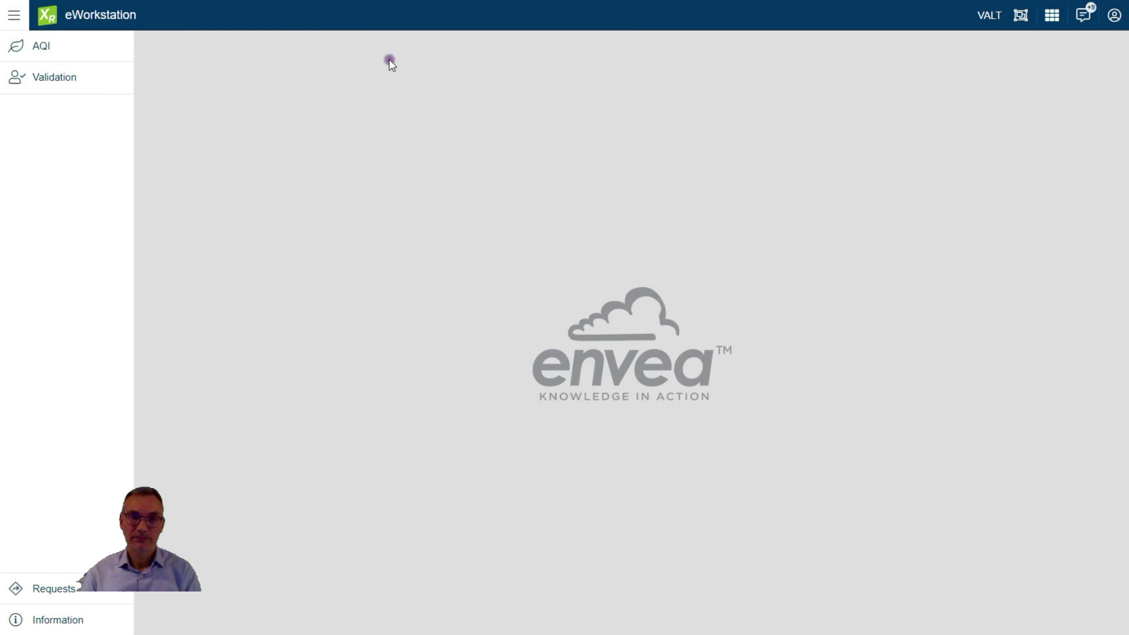
{"action": "left_click", "coordinate": [63, 84]}
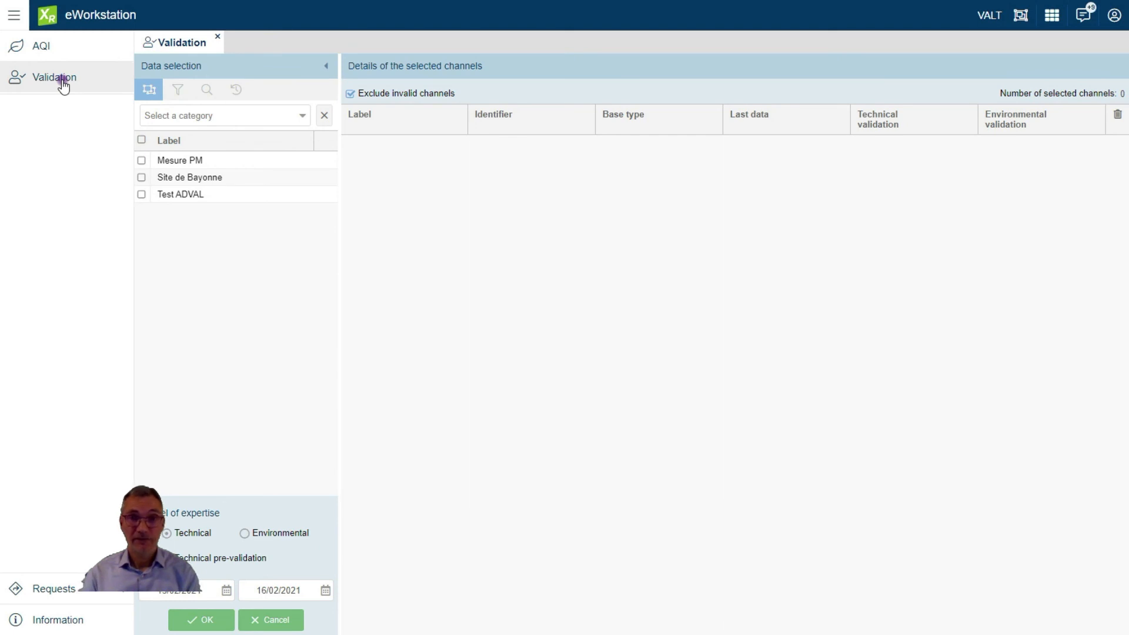
{"action": "left_click", "coordinate": [142, 178]}
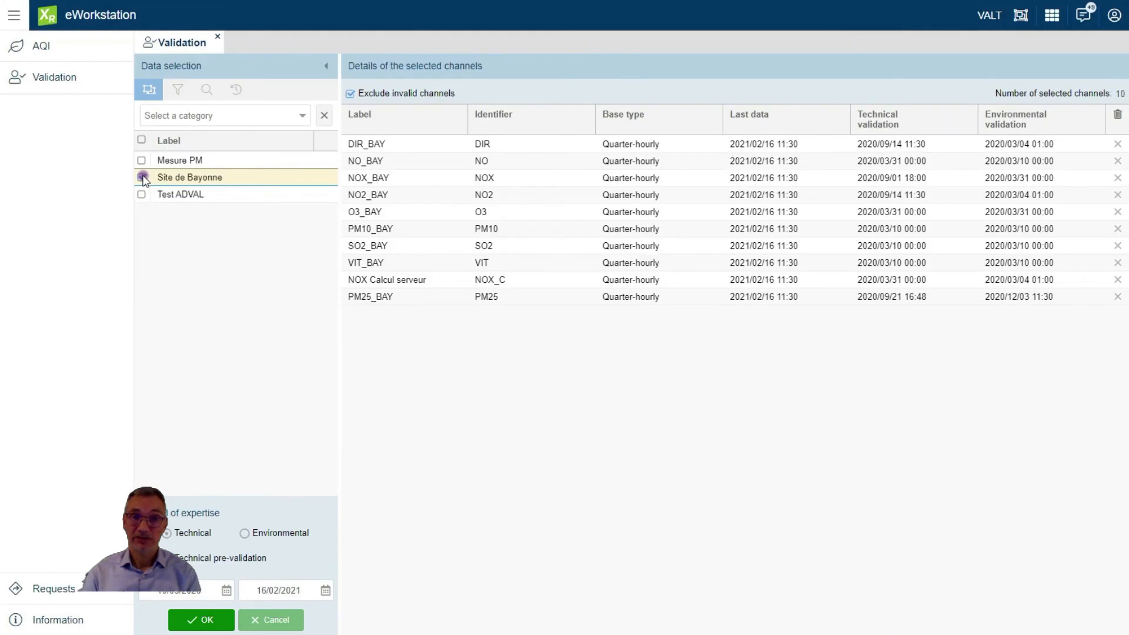